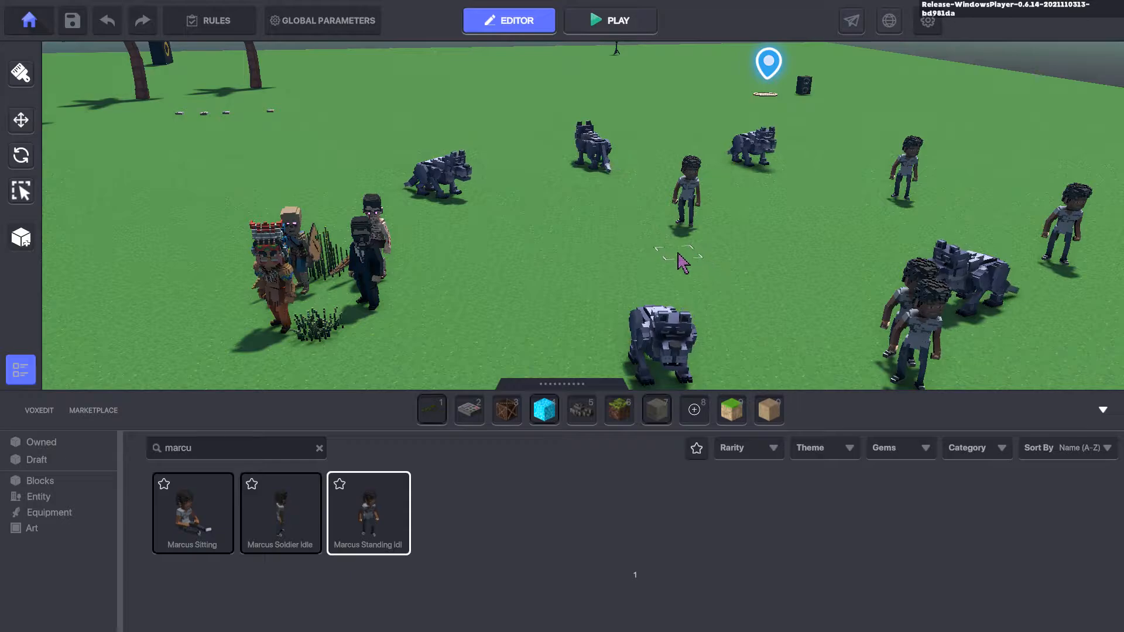
- Inspect the Melee Enemy behaviour settings and attack values of the grey wolf in the foreground
{"action": "middle_click_drag", "start_coordinate": [662, 259], "coordinate": [629, 251]}
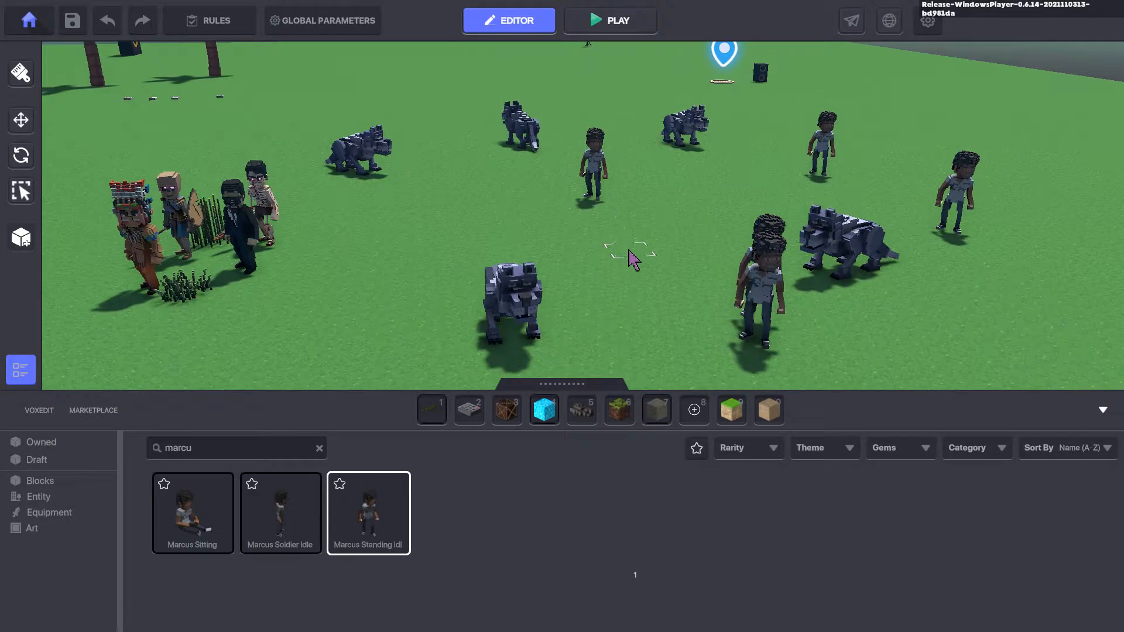
{"action": "left_click", "coordinate": [505, 312]}
{"action": "scroll", "coordinate": [960, 451], "scroll_direction": "down", "scroll_amount": 3}
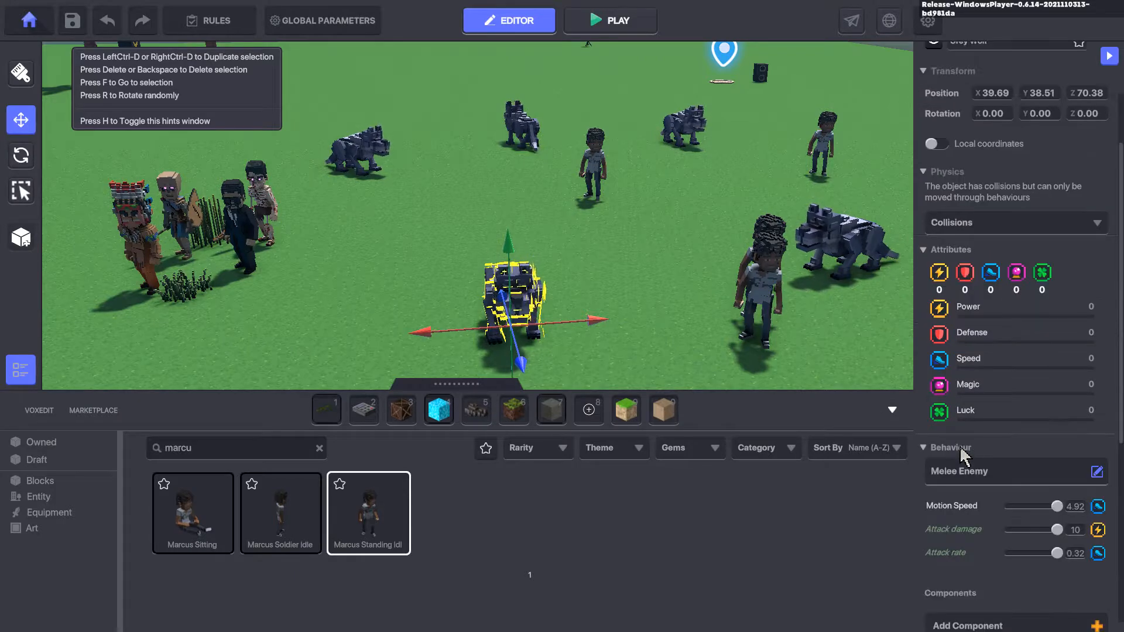
{"action": "scroll", "coordinate": [959, 473], "scroll_direction": "down", "scroll_amount": 6}
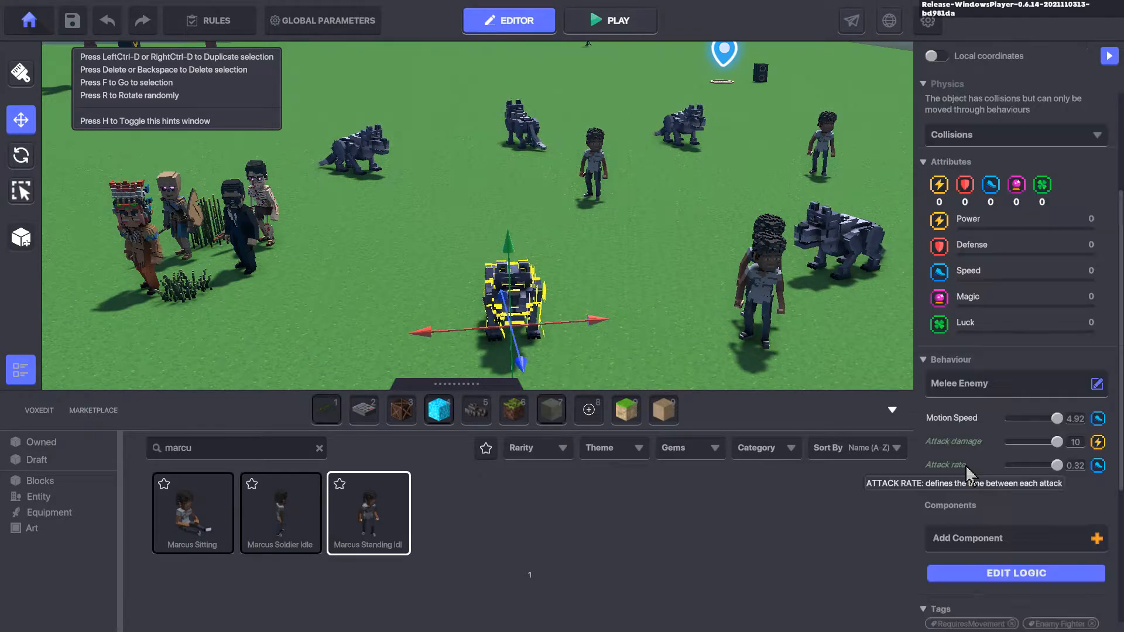
- Move one of the two overlapping Marcus soldiers back onto open ground, clear of the other, and deselect it
{"action": "left_click", "coordinate": [764, 319]}
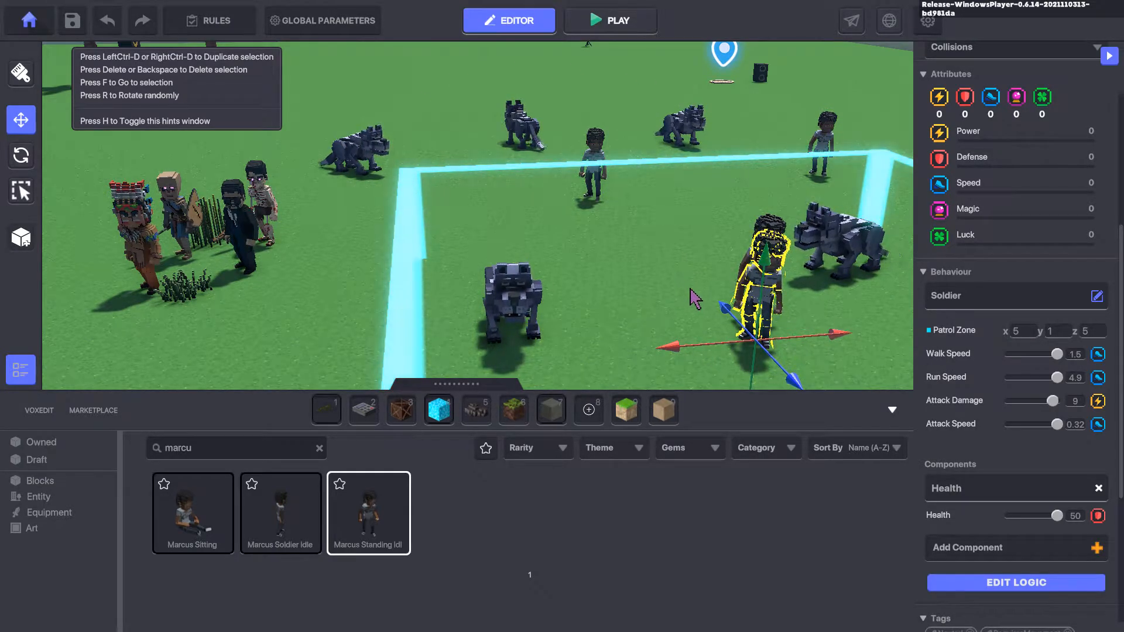
{"action": "left_click_drag", "start_coordinate": [768, 367], "coordinate": [740, 269]}
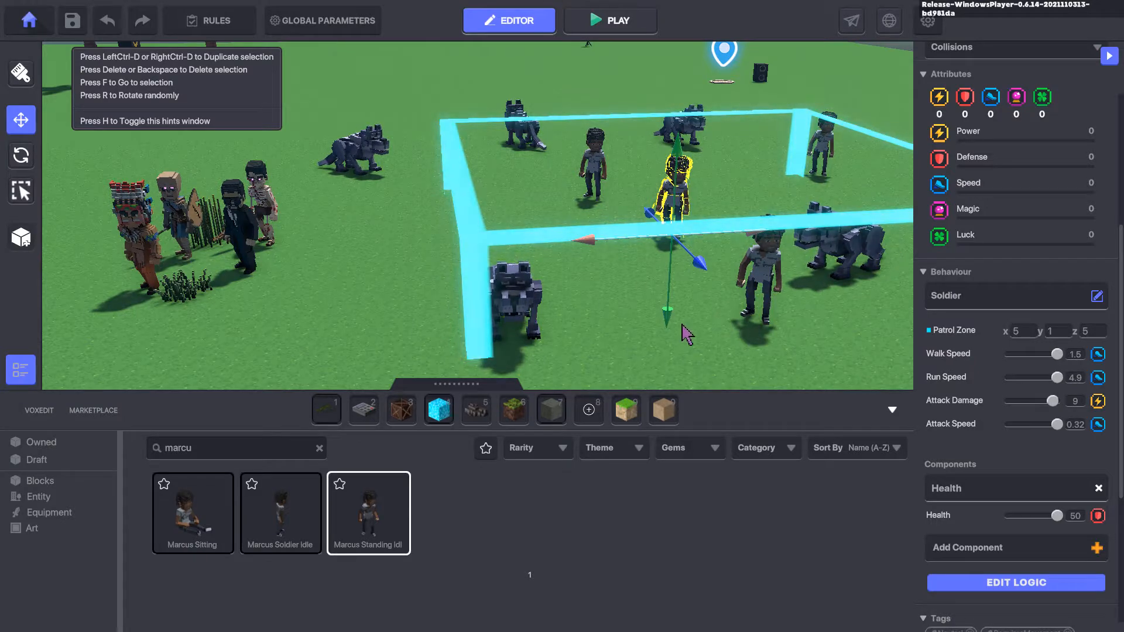
{"action": "left_click", "coordinate": [342, 313]}
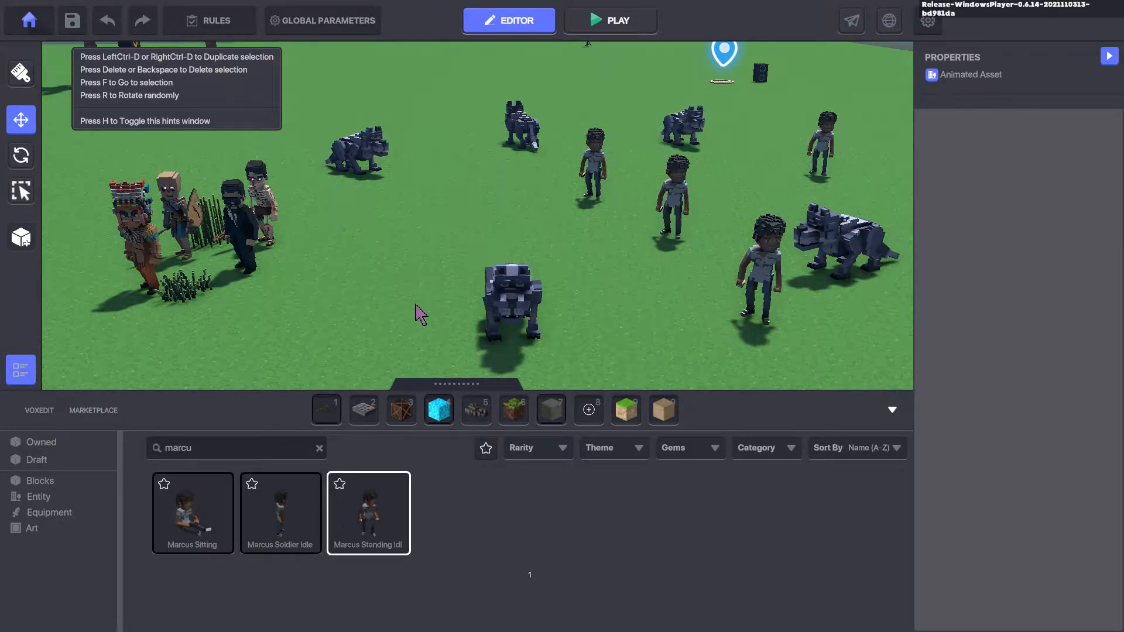
- Inspect the Soldier behaviour of two Marcus Standing Idle characters, including the rear one's tags and its logic settings with the tags to attack
{"action": "left_click", "coordinate": [597, 176]}
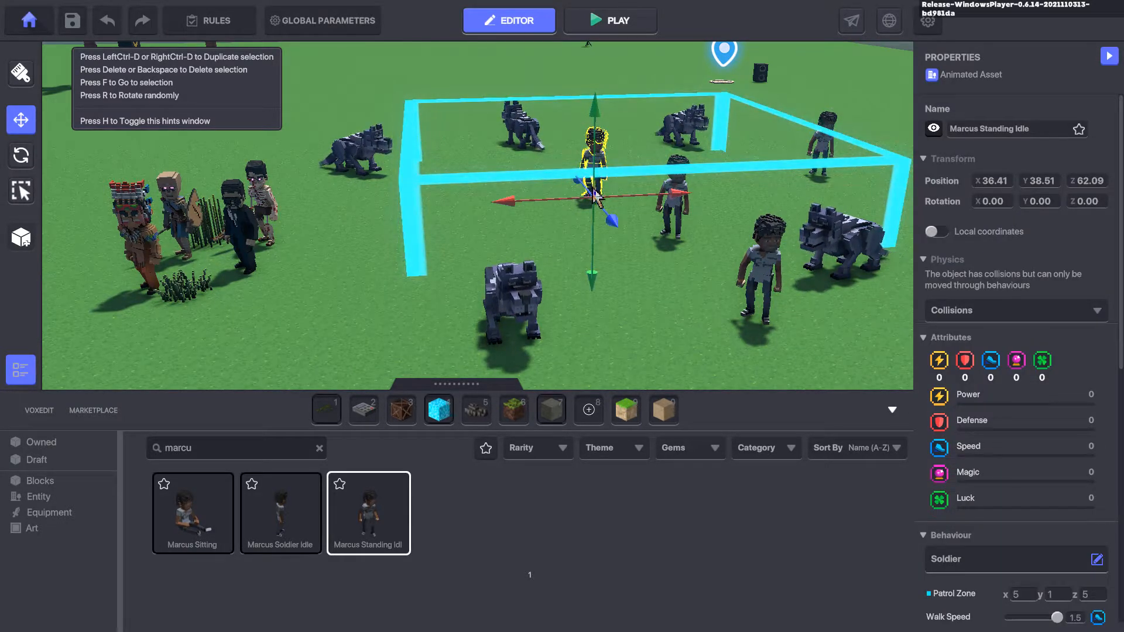
{"action": "left_click_drag", "start_coordinate": [615, 231], "coordinate": [820, 152]}
{"action": "scroll", "coordinate": [1021, 411], "scroll_direction": "down", "scroll_amount": 3}
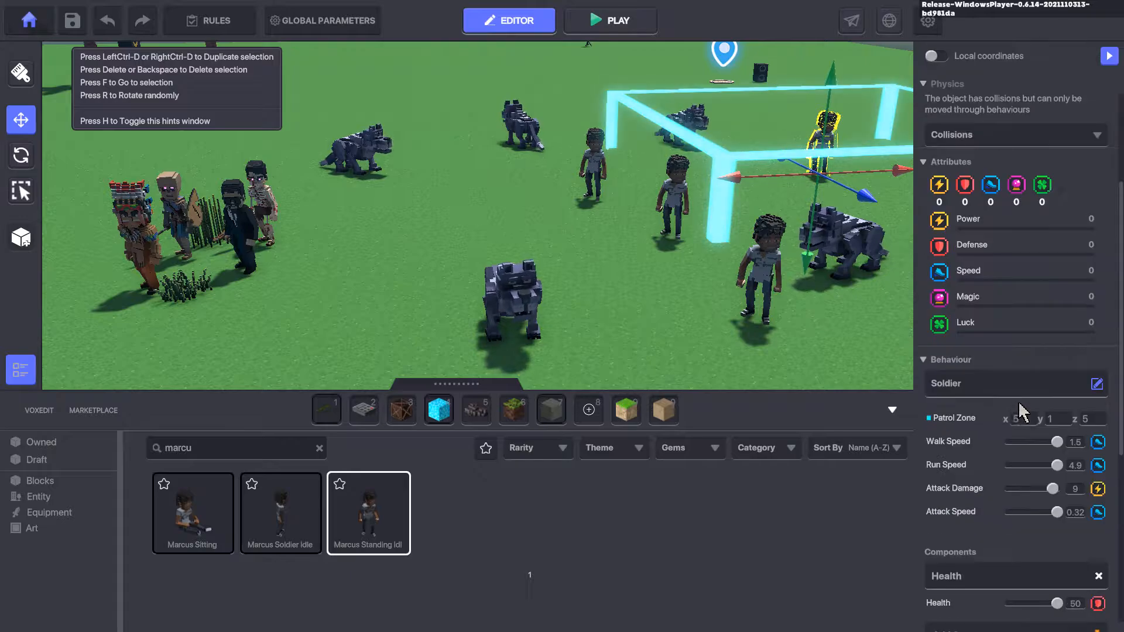
{"action": "scroll", "coordinate": [1019, 417], "scroll_direction": "down", "scroll_amount": 4}
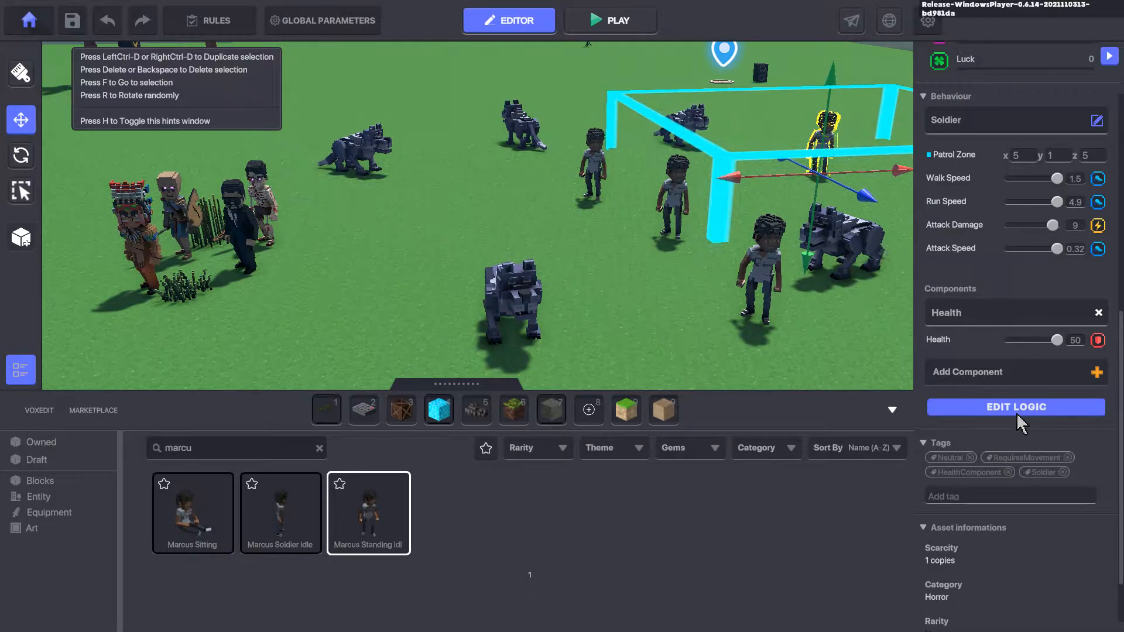
{"action": "left_click", "coordinate": [978, 408]}
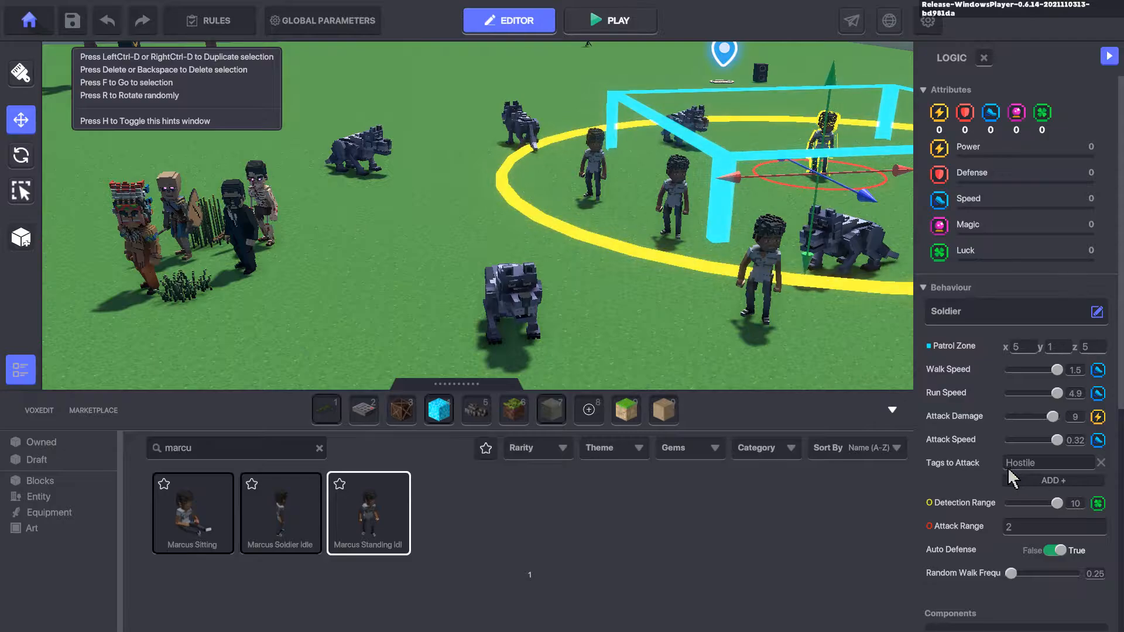
- Check the foreground grey wolf's tags, and in its logic remove Soldier from the tags to attack and add it again
{"action": "left_click", "coordinate": [514, 316]}
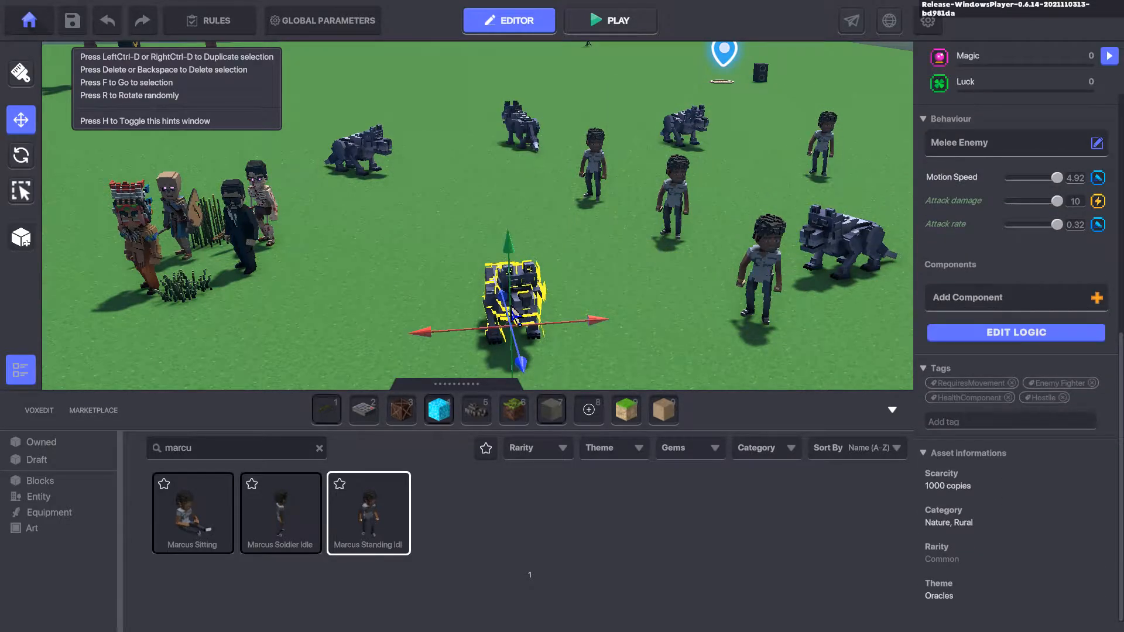
{"action": "scroll", "coordinate": [966, 281], "scroll_direction": "up", "scroll_amount": 7}
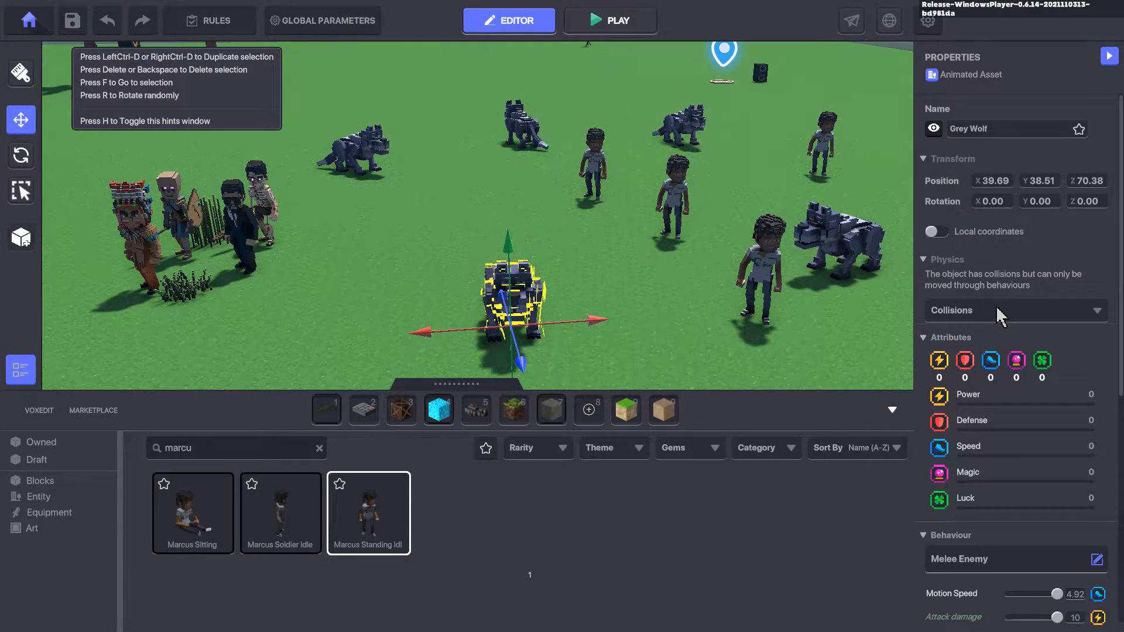
{"action": "scroll", "coordinate": [1001, 321], "scroll_direction": "down", "scroll_amount": 5}
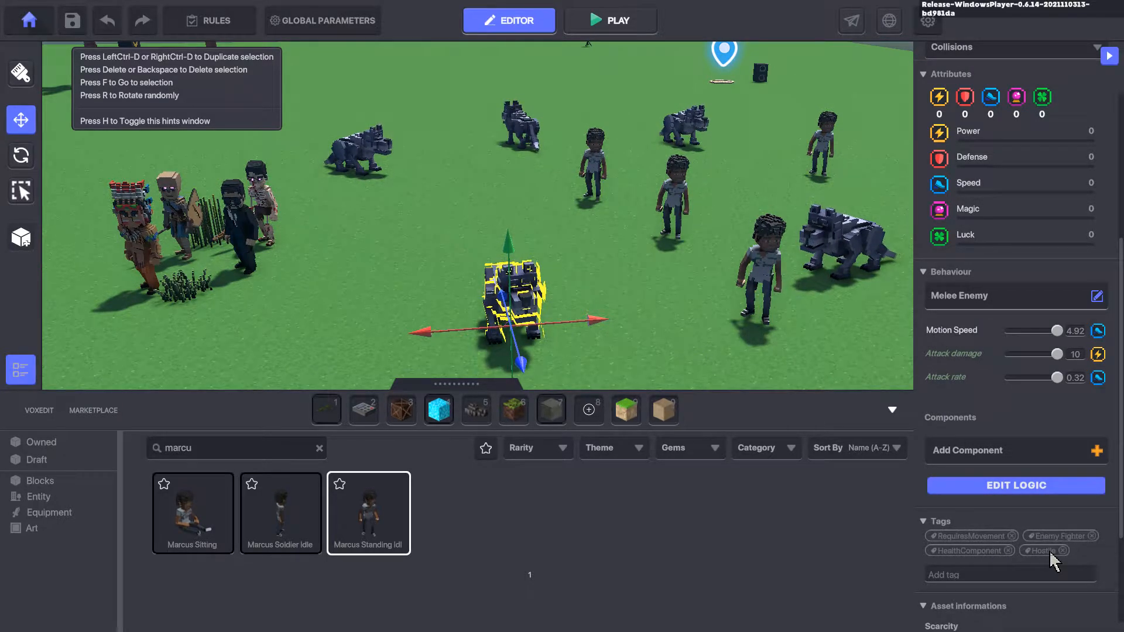
{"action": "left_click", "coordinate": [1034, 492]}
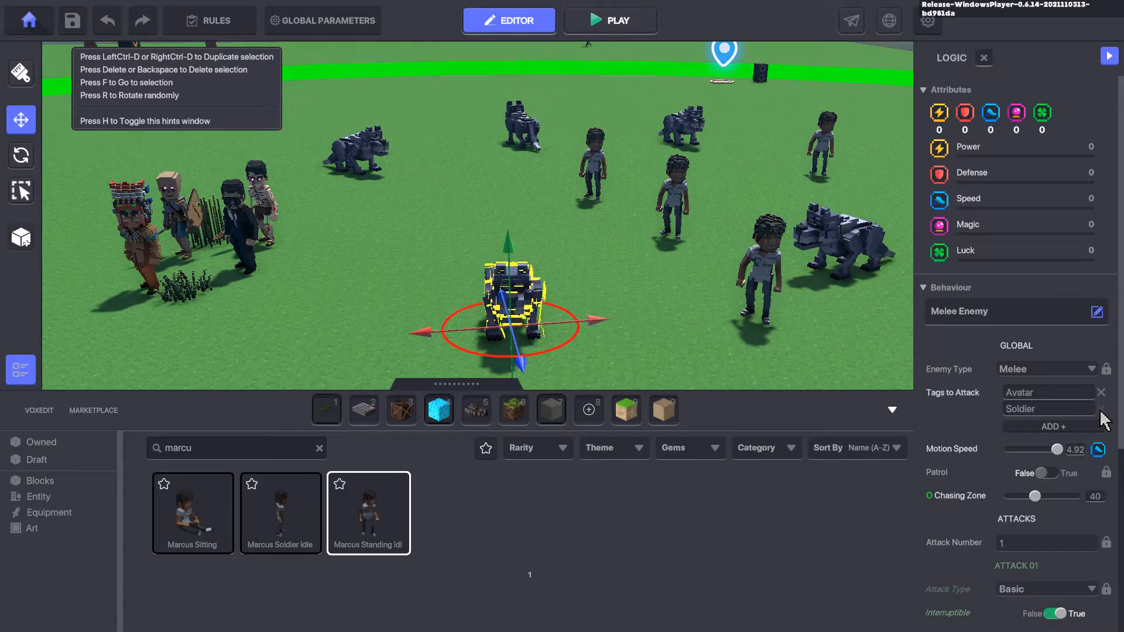
{"action": "left_click", "coordinate": [1101, 409]}
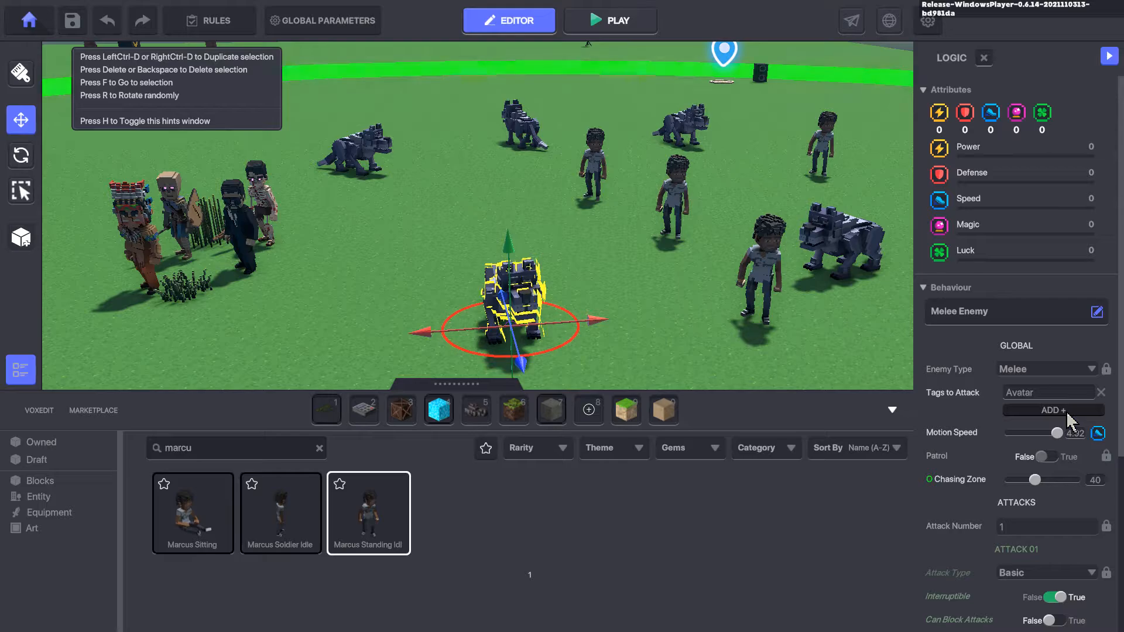
{"action": "left_click", "coordinate": [1039, 412]}
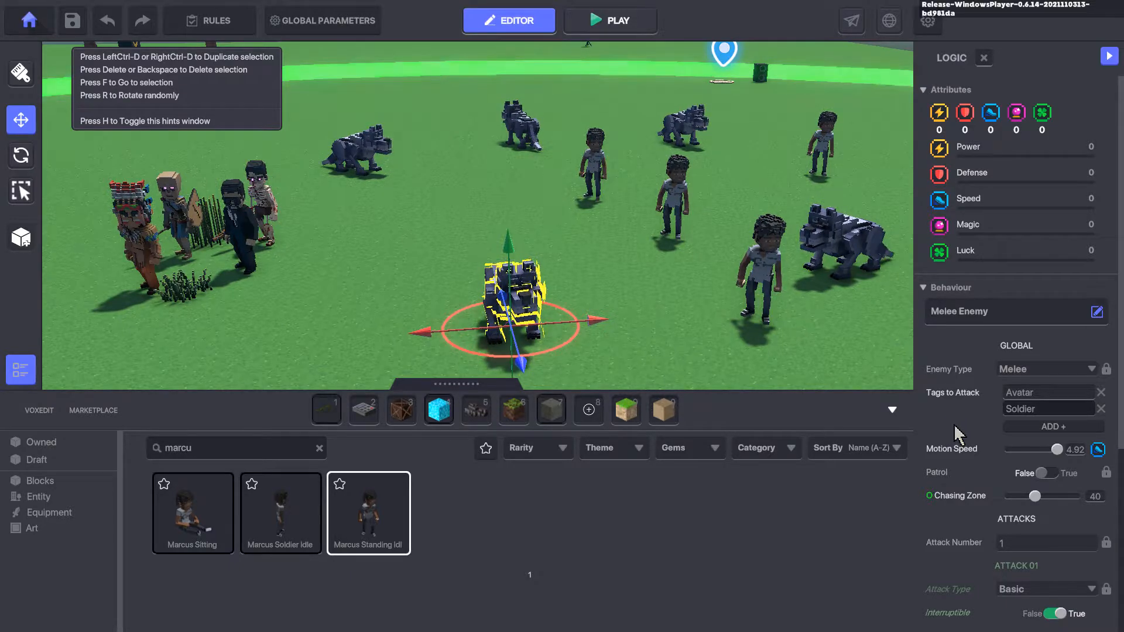
- Play-test the experience, keeping the avatar back from the battle to watch the wolves and Marcus soldiers fight
{"action": "key", "text": "ctrl+p"}
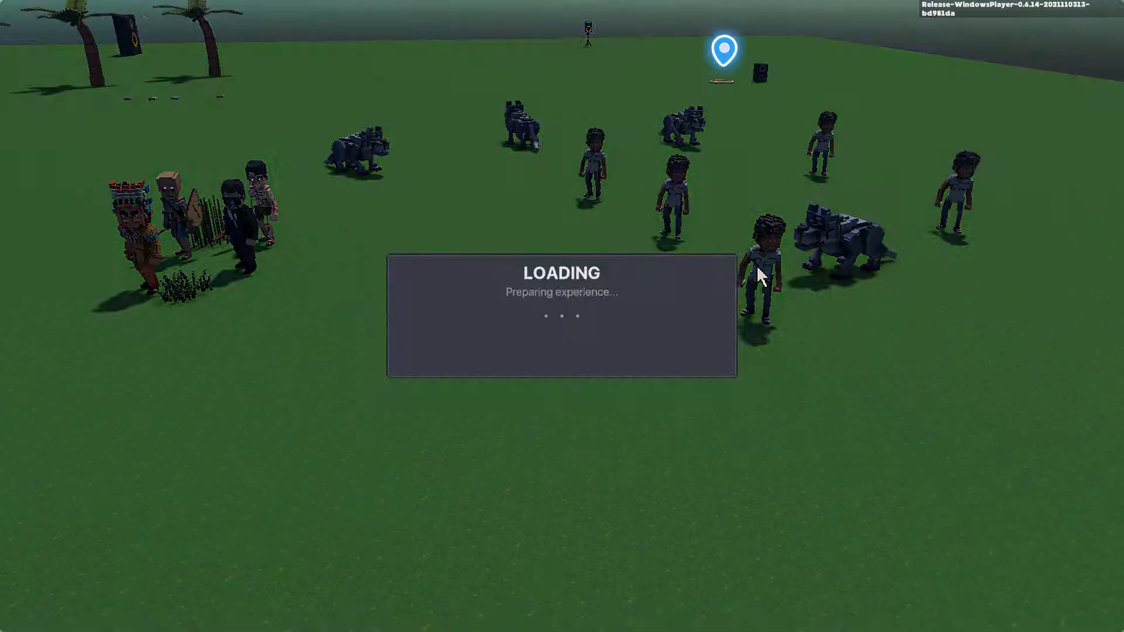
{"action": "key", "text": "w"}
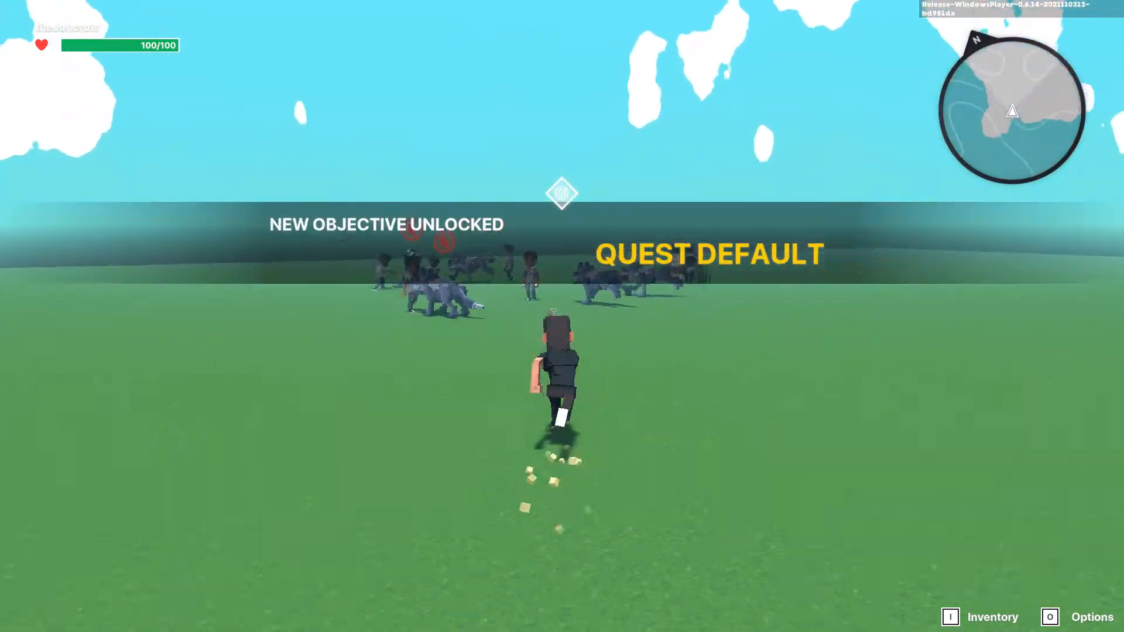
{"action": "key", "text": "a"}
{"action": "key", "text": "s"}
{"action": "key", "text": "s"}
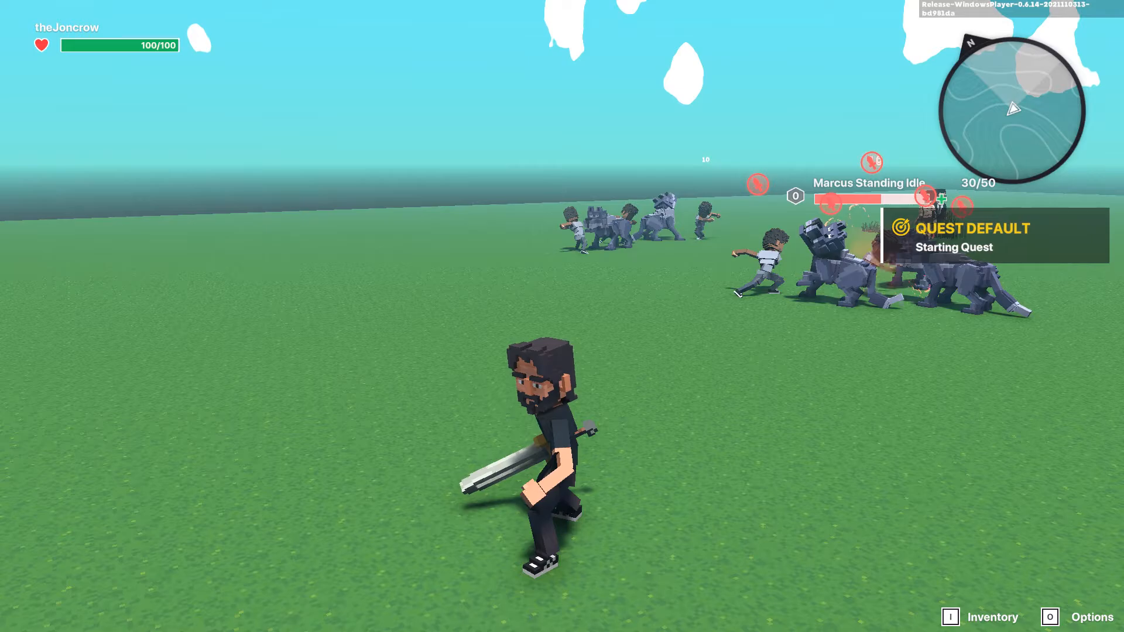
{"action": "key", "text": "s"}
{"action": "key", "text": "w"}
{"action": "key", "text": "s"}
{"action": "key", "text": "w"}
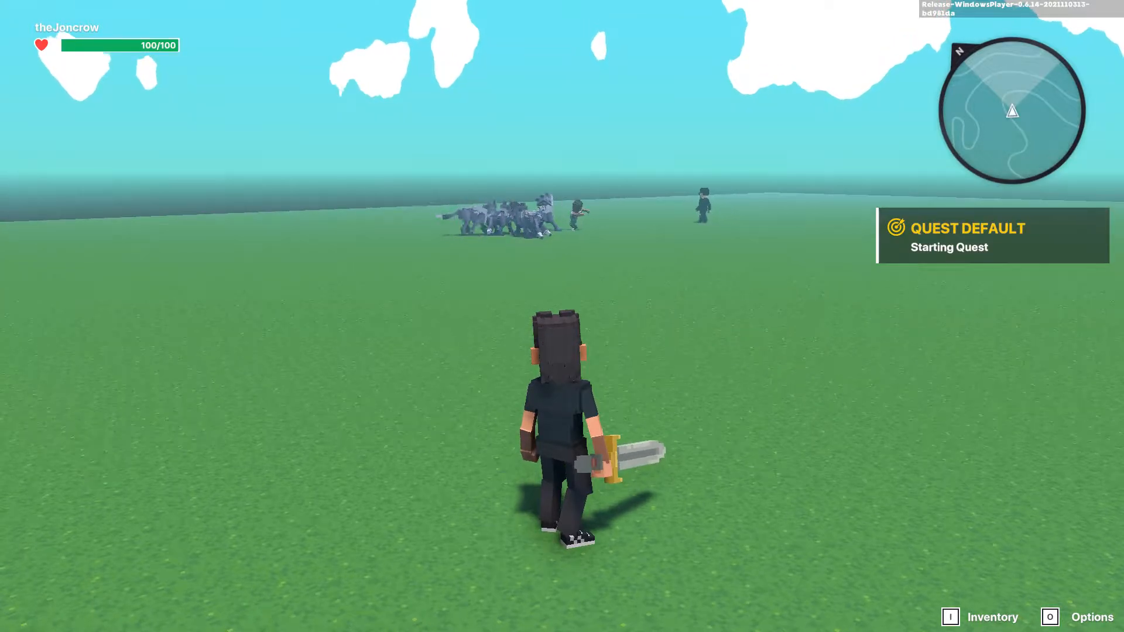
- Bring the avatar up to the wolves, fight them with the sword, and return to the editor
{"action": "key", "text": "w"}
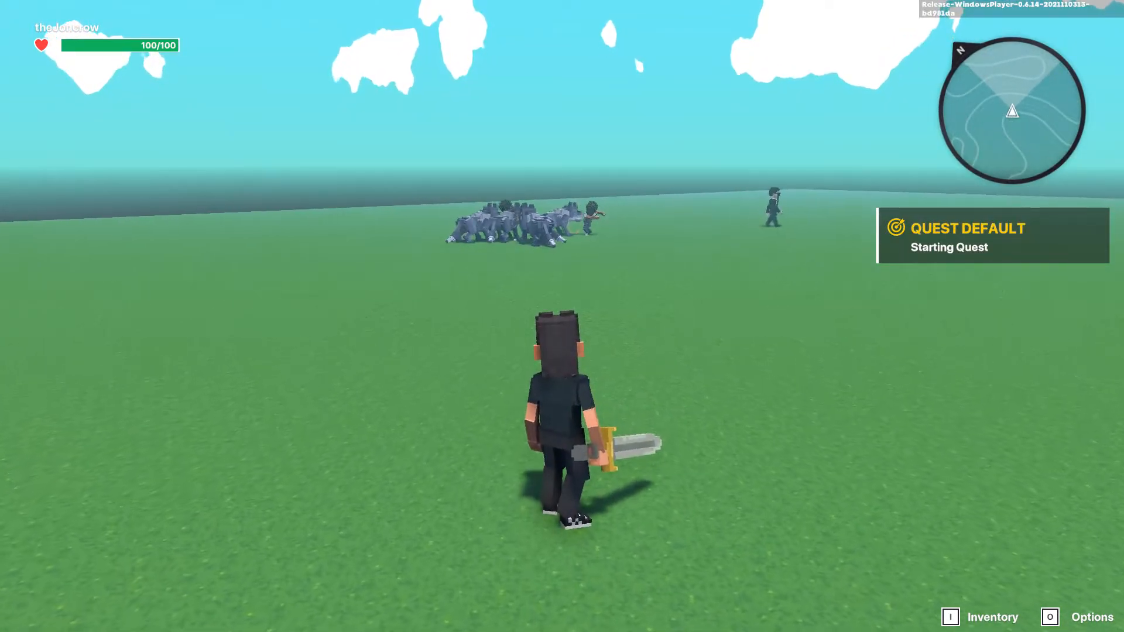
{"action": "key", "text": "d"}
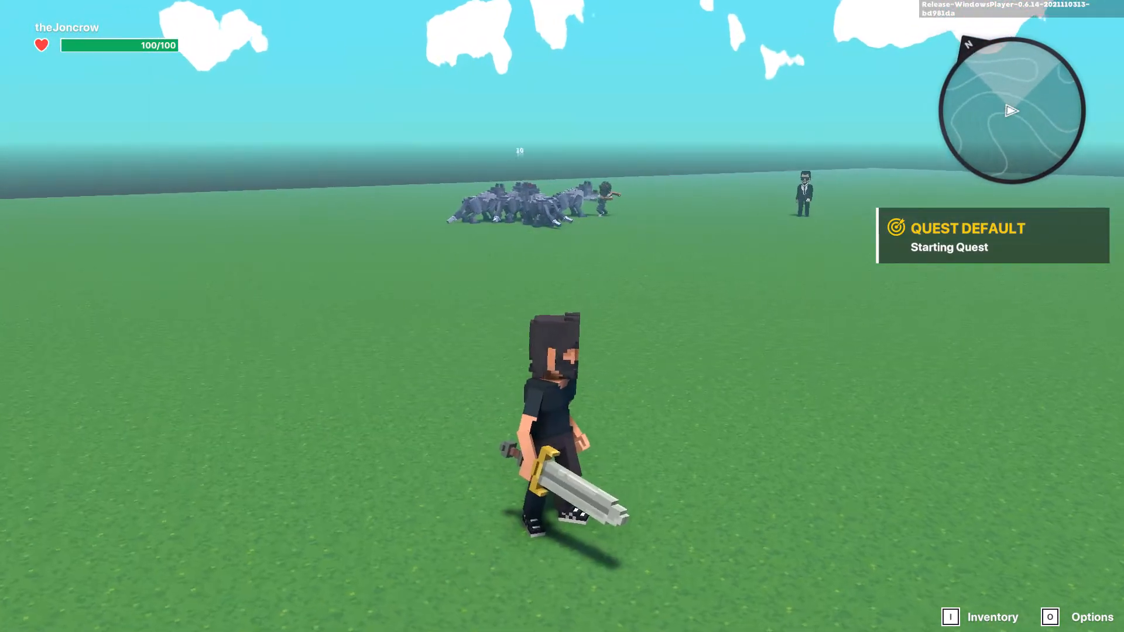
{"action": "key", "text": "d"}
{"action": "key", "text": "w"}
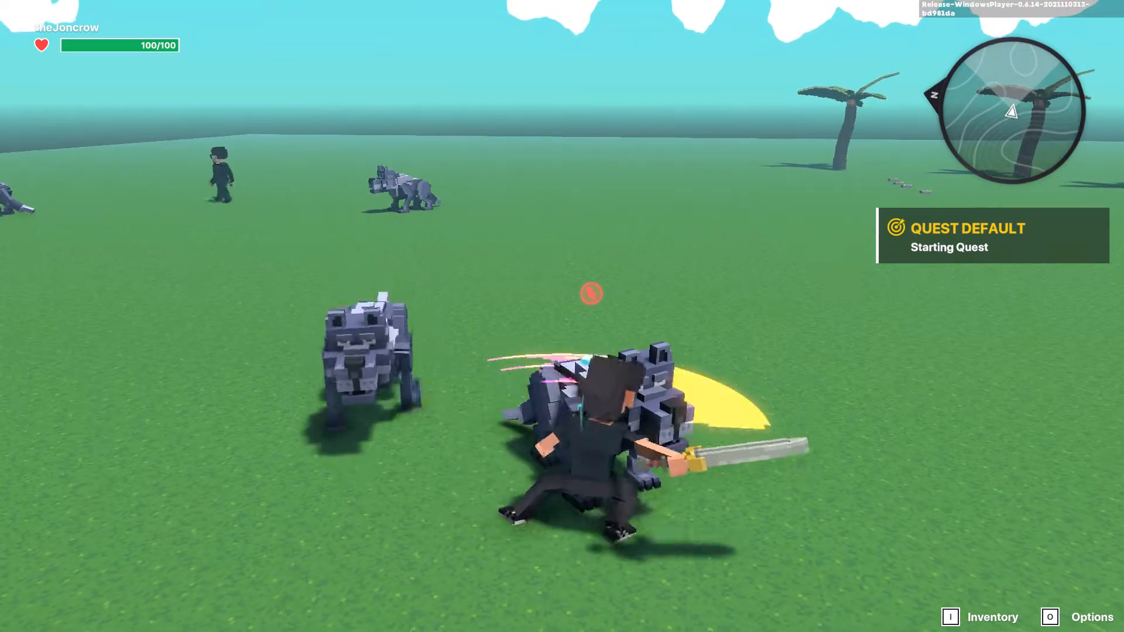
{"action": "key", "text": "s"}
{"action": "key", "text": "d"}
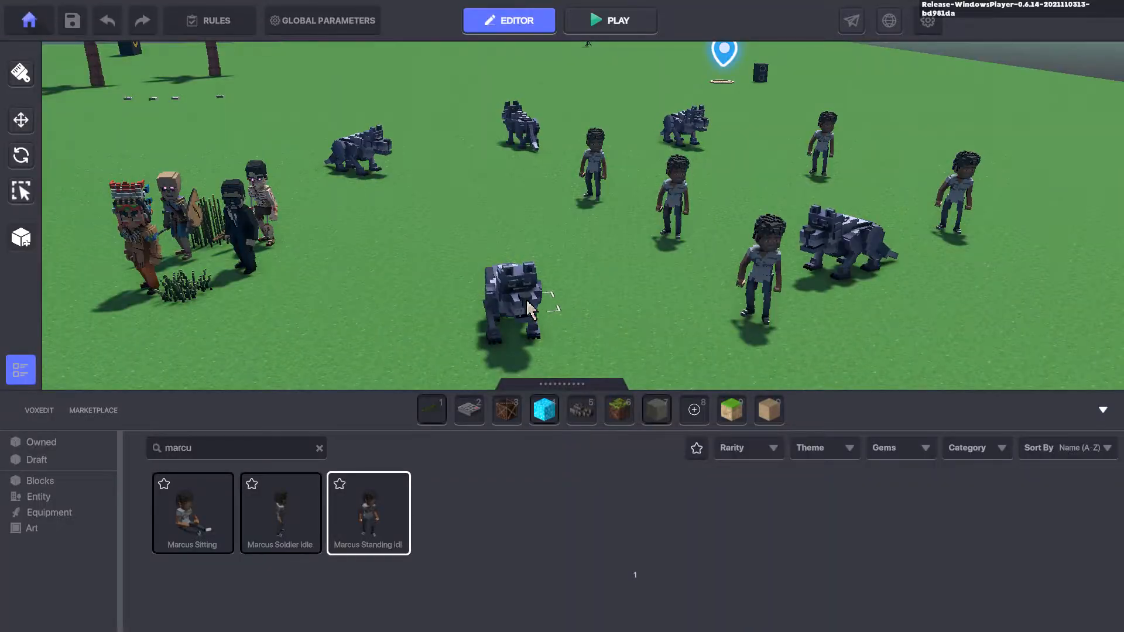
- Review the tags and Melee Enemy behaviour of the foreground grey wolf again, with the surrounding Marcus soldiers in view
{"action": "left_click", "coordinate": [522, 301]}
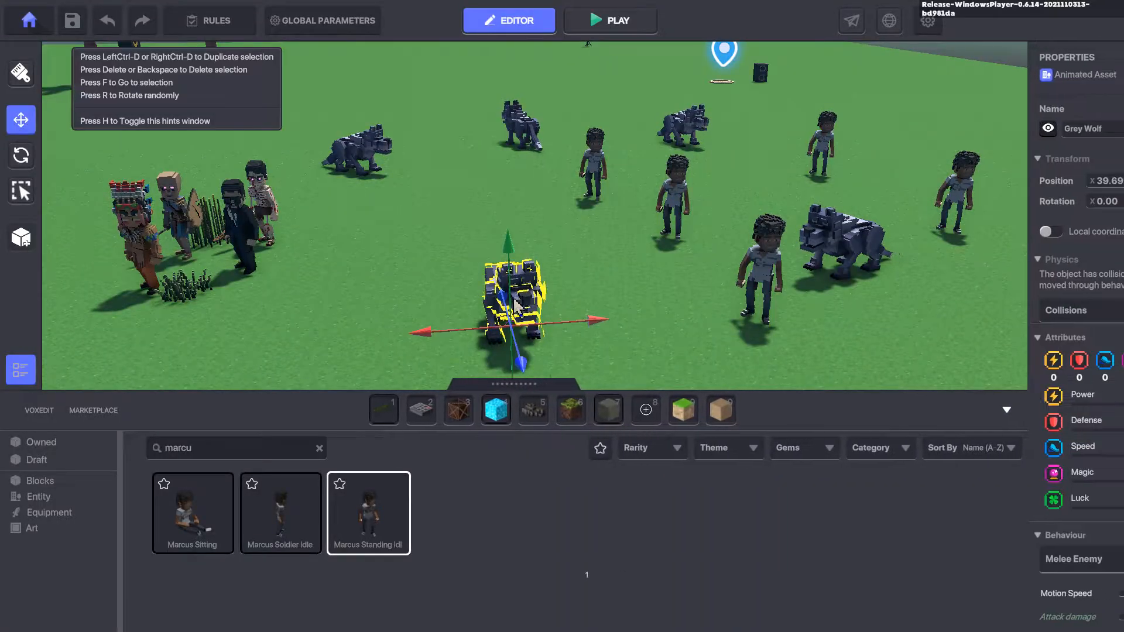
{"action": "scroll", "coordinate": [991, 375], "scroll_direction": "down", "scroll_amount": 5}
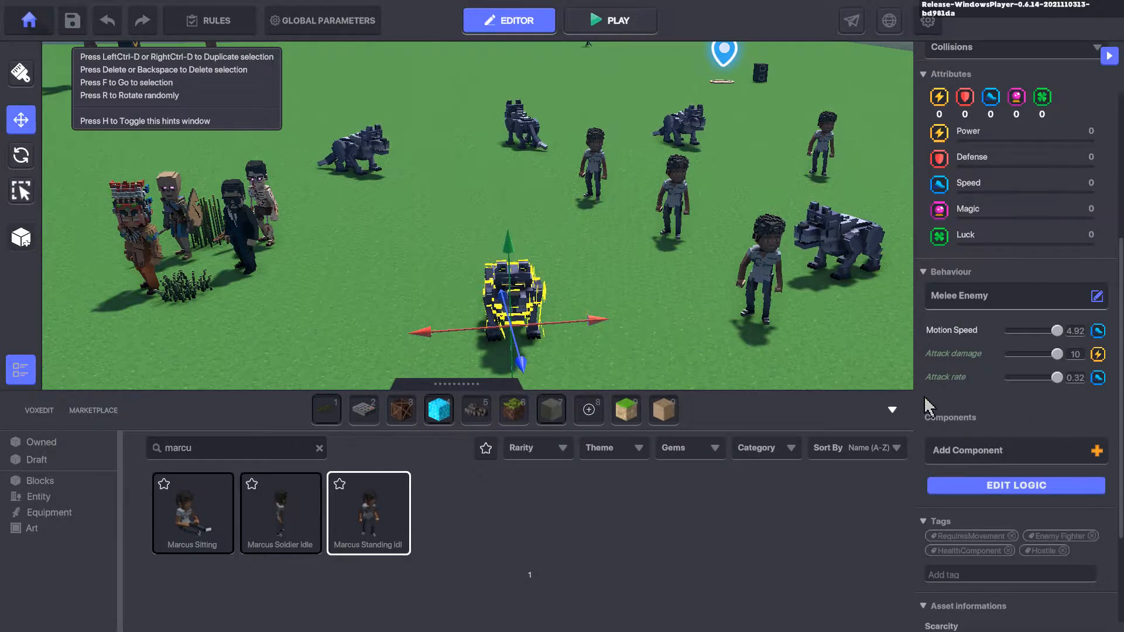
{"action": "key", "text": "d"}
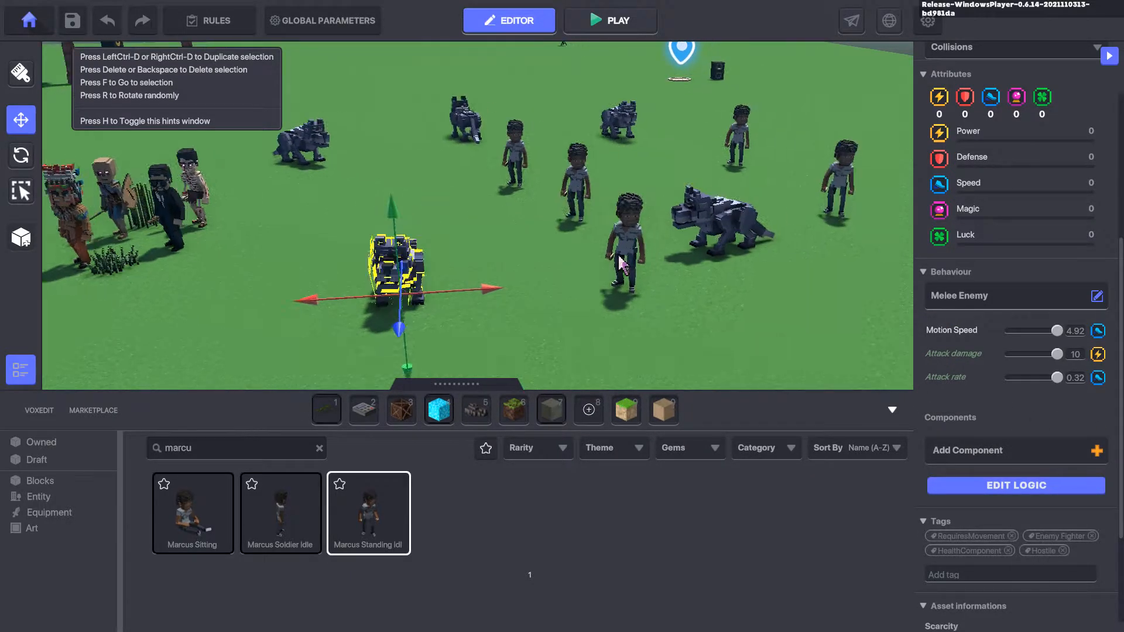
{"action": "key", "text": "a"}
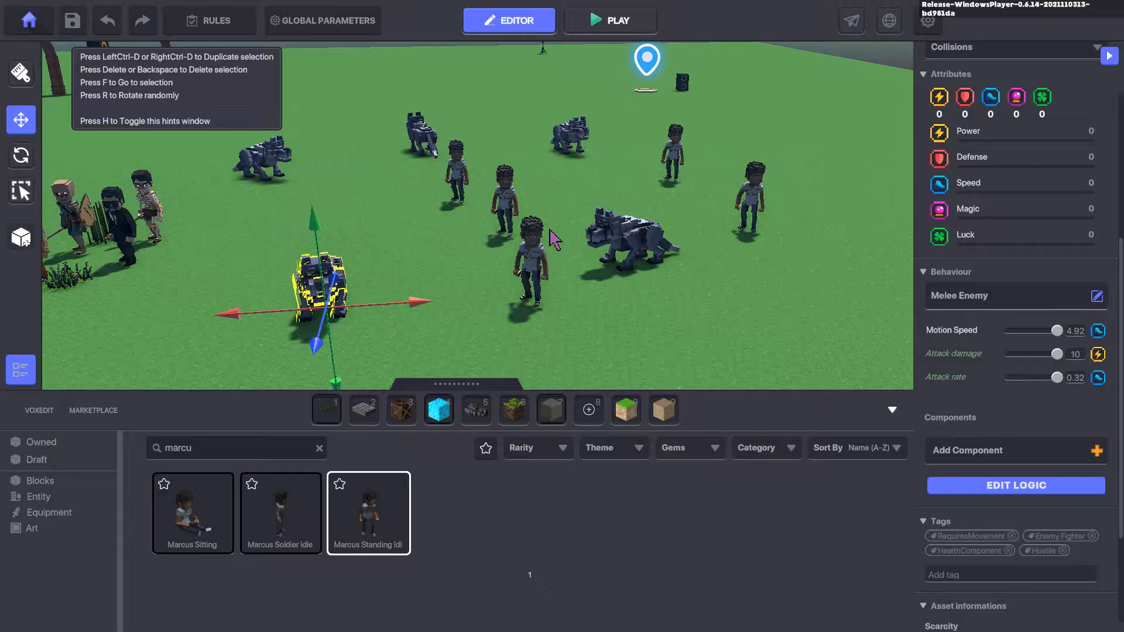
{"action": "key", "text": "h"}
{"action": "key", "text": "a"}
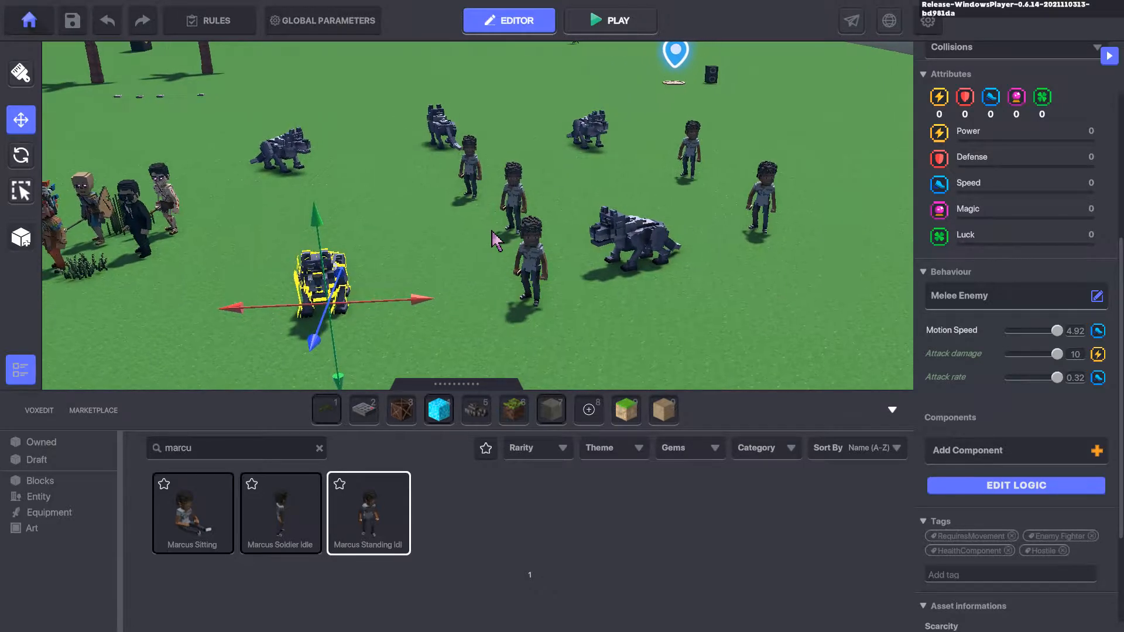
{"action": "right_click_drag", "start_coordinate": [493, 232], "coordinate": [493, 233]}
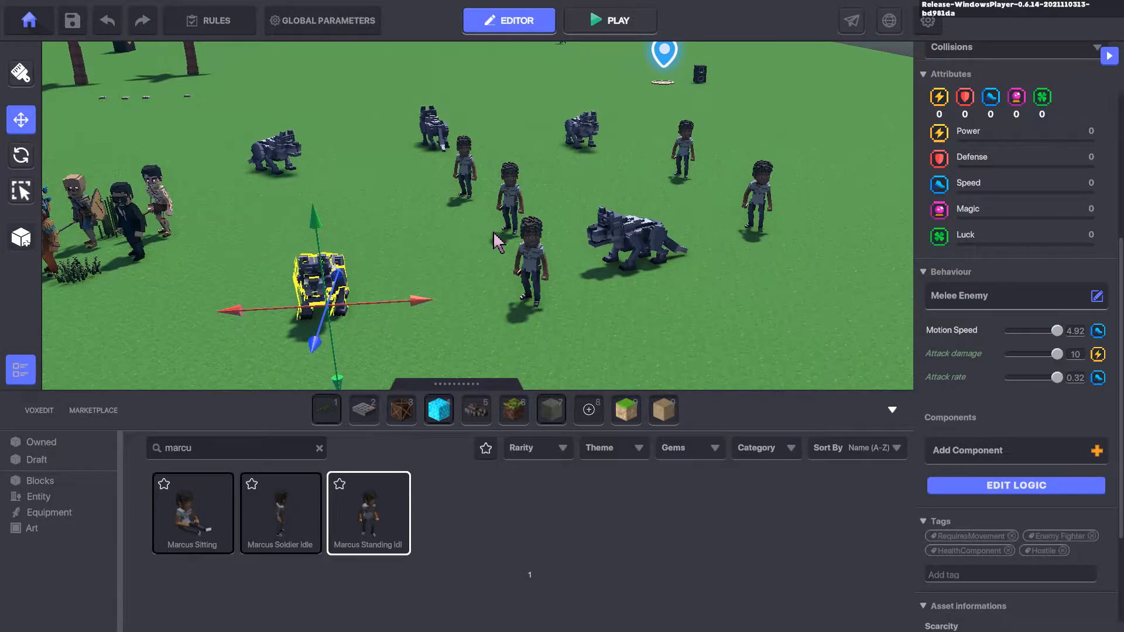
- Browse the available behaviours and components for the foreground Marcus soldier without changing them, and deselect the soldier
{"action": "left_click", "coordinate": [535, 265]}
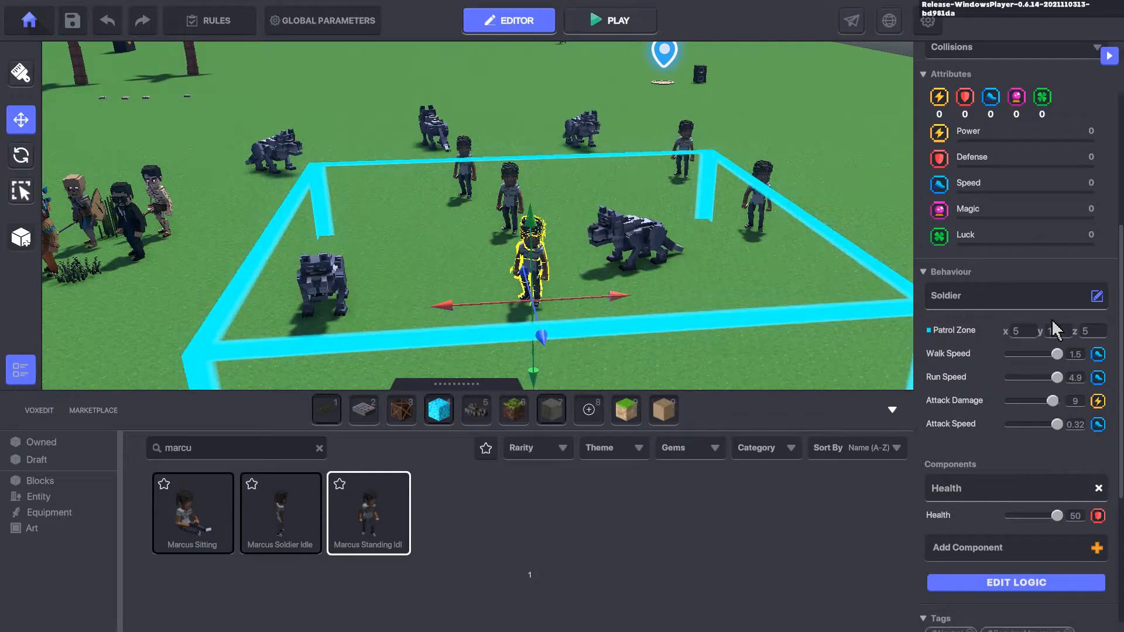
{"action": "left_click", "coordinate": [979, 303]}
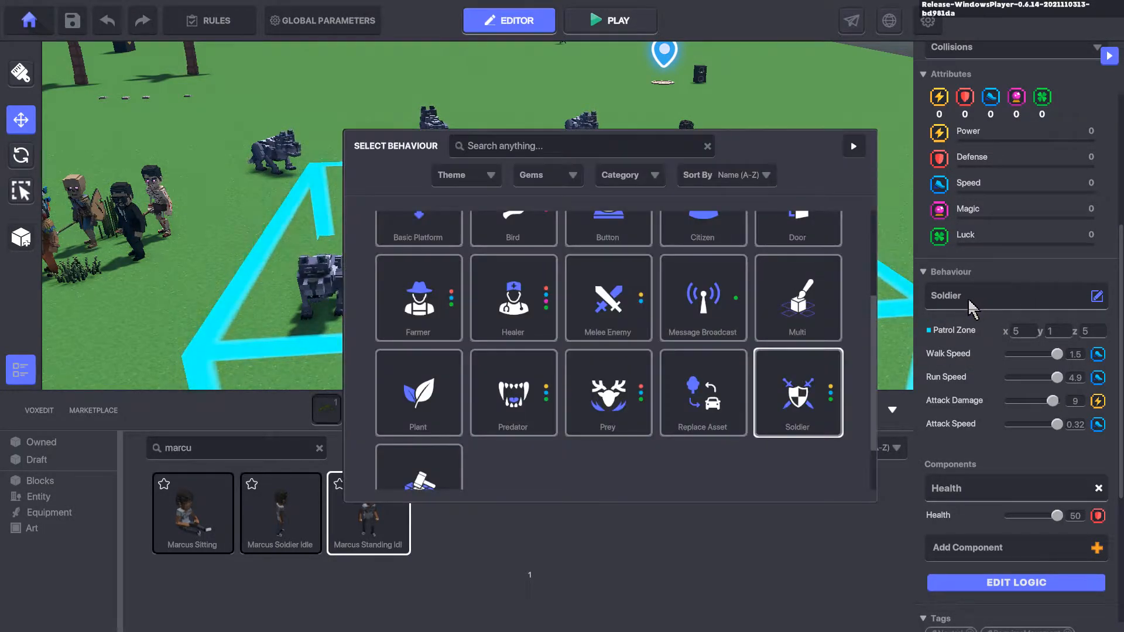
{"action": "scroll", "coordinate": [802, 328], "scroll_direction": "up", "scroll_amount": 3}
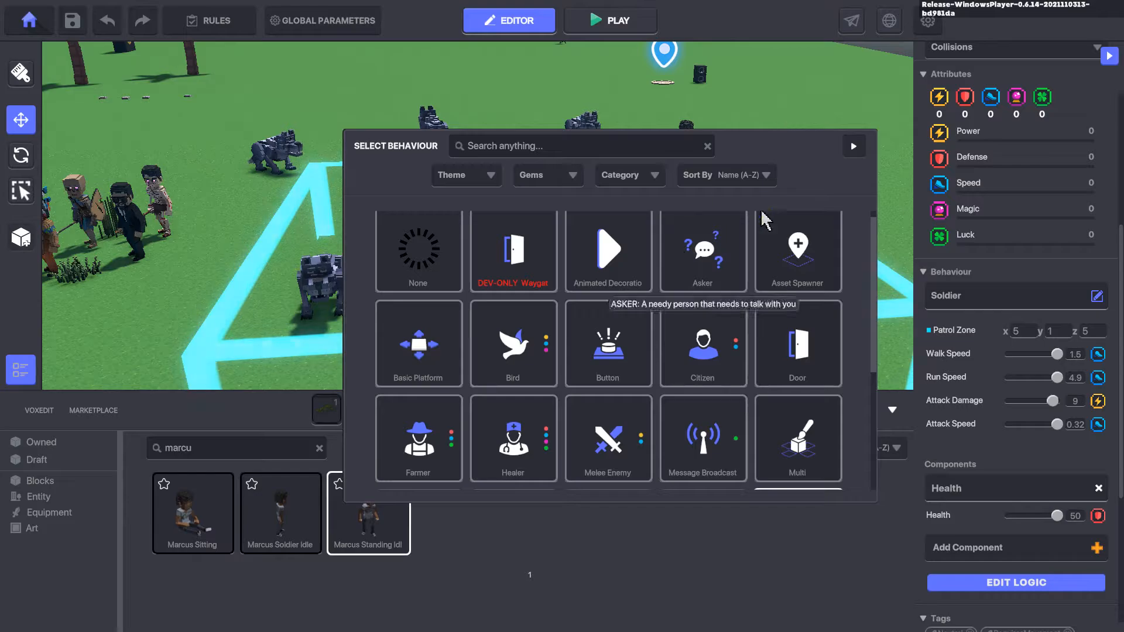
{"action": "left_click", "coordinate": [855, 148]}
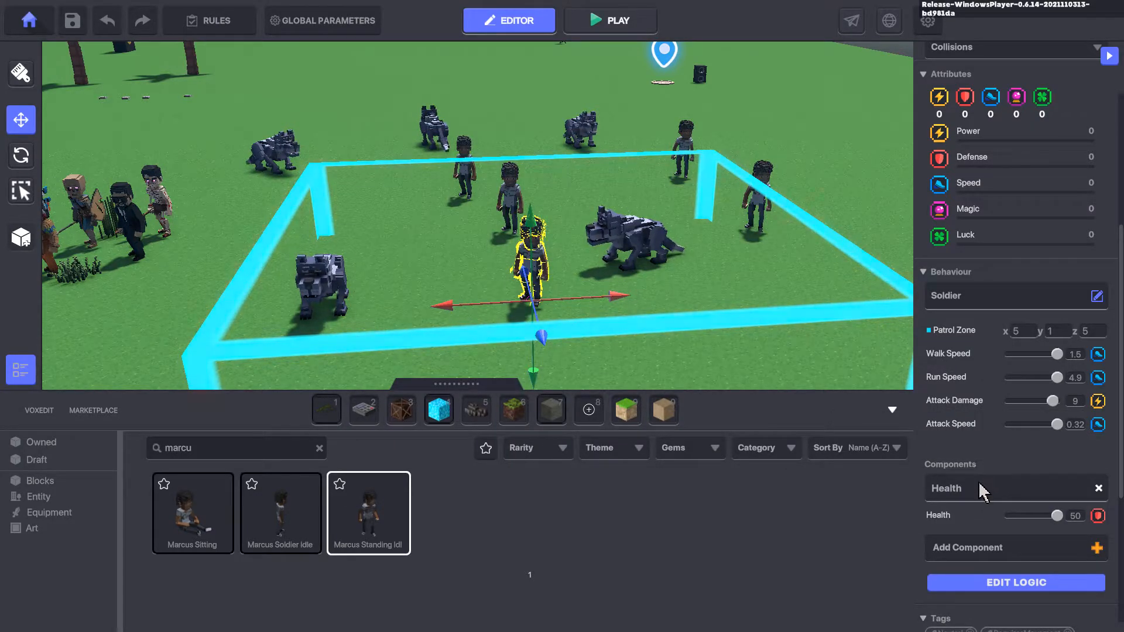
{"action": "left_click", "coordinate": [969, 549]}
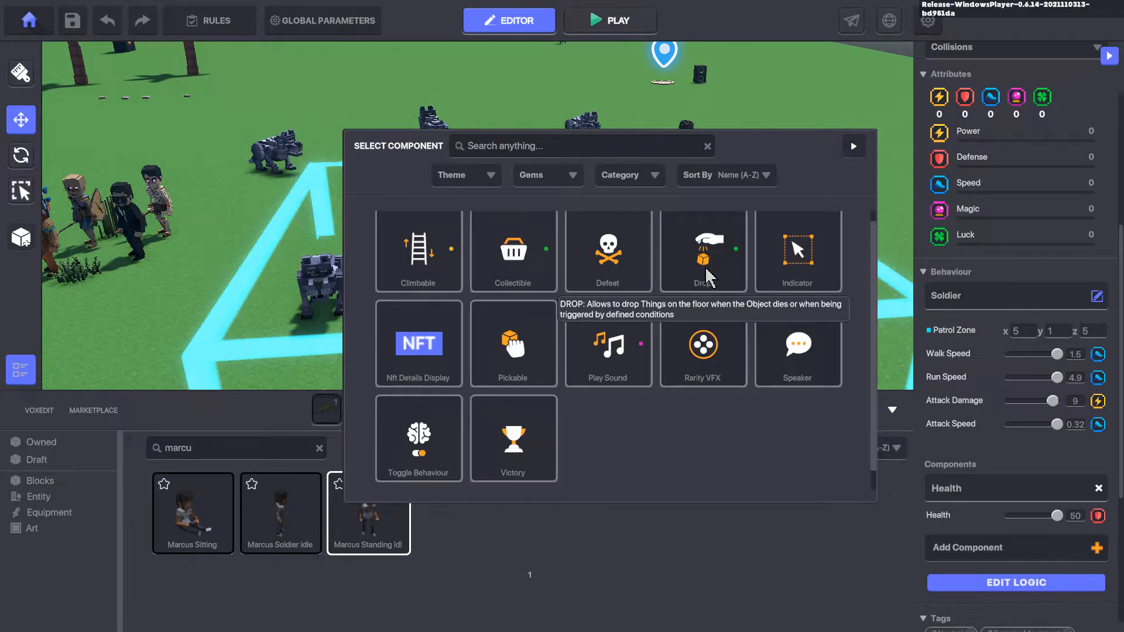
{"action": "left_click", "coordinate": [853, 148]}
{"action": "left_click", "coordinate": [733, 195]}
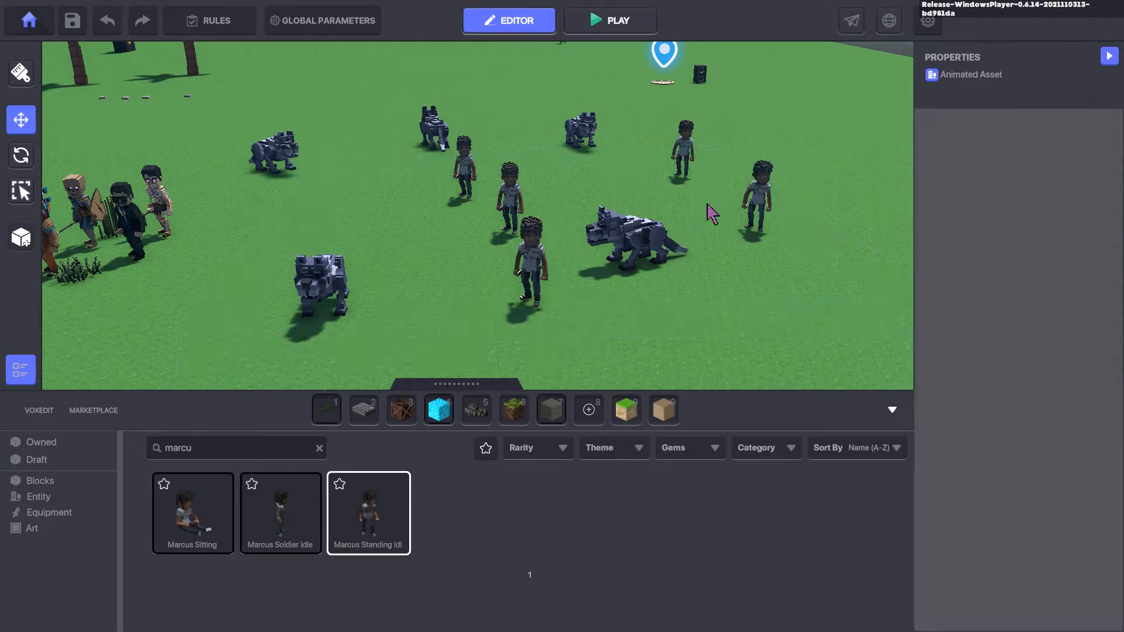
- Select all five Marcus soldiers together and add a Drop component to them in their logic
{"action": "left_click", "coordinate": [535, 256]}
{"action": "left_click", "coordinate": [512, 192], "text": "ctrl"}
{"action": "left_click", "coordinate": [469, 163], "text": "ctrl"}
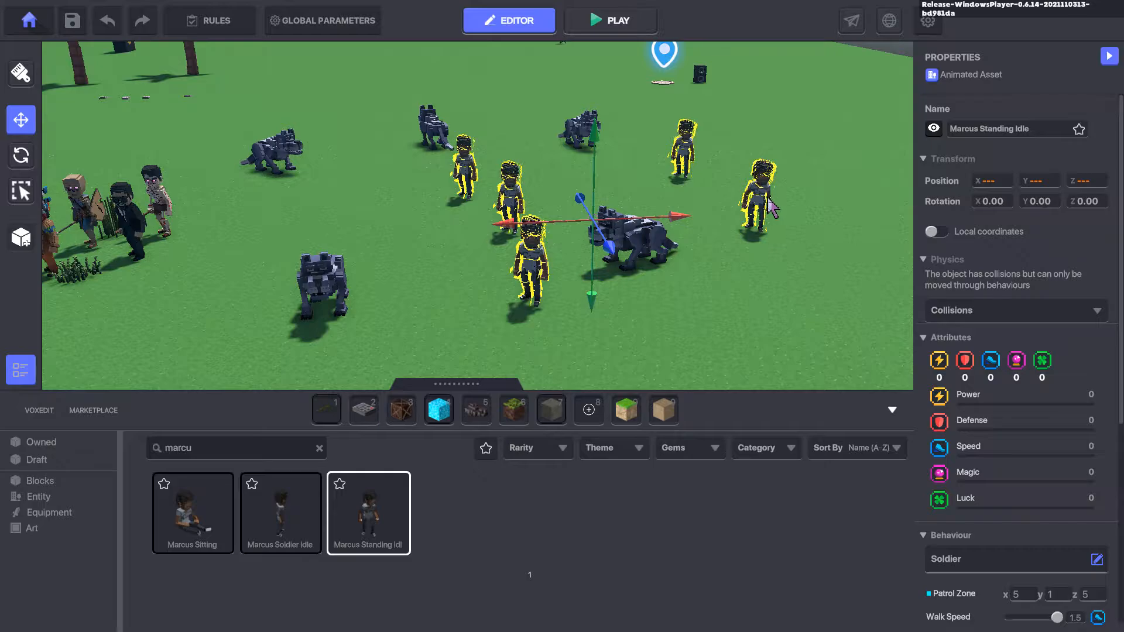
{"action": "scroll", "coordinate": [1075, 418], "scroll_direction": "down", "scroll_amount": 5}
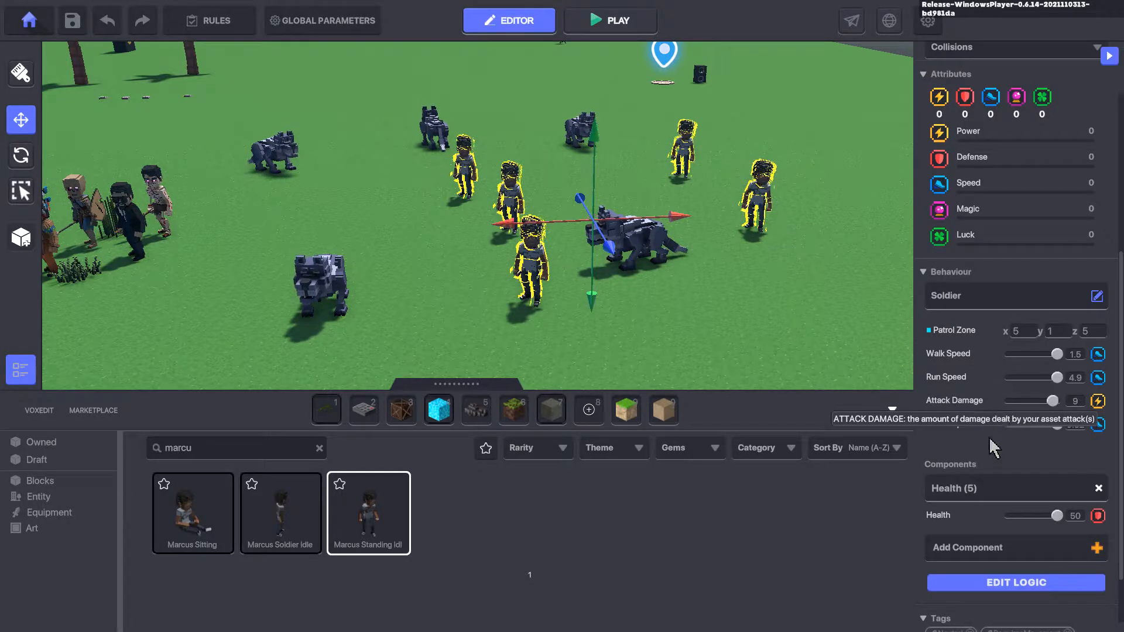
{"action": "left_click", "coordinate": [985, 513]}
{"action": "scroll", "coordinate": [984, 427], "scroll_direction": "down", "scroll_amount": 10}
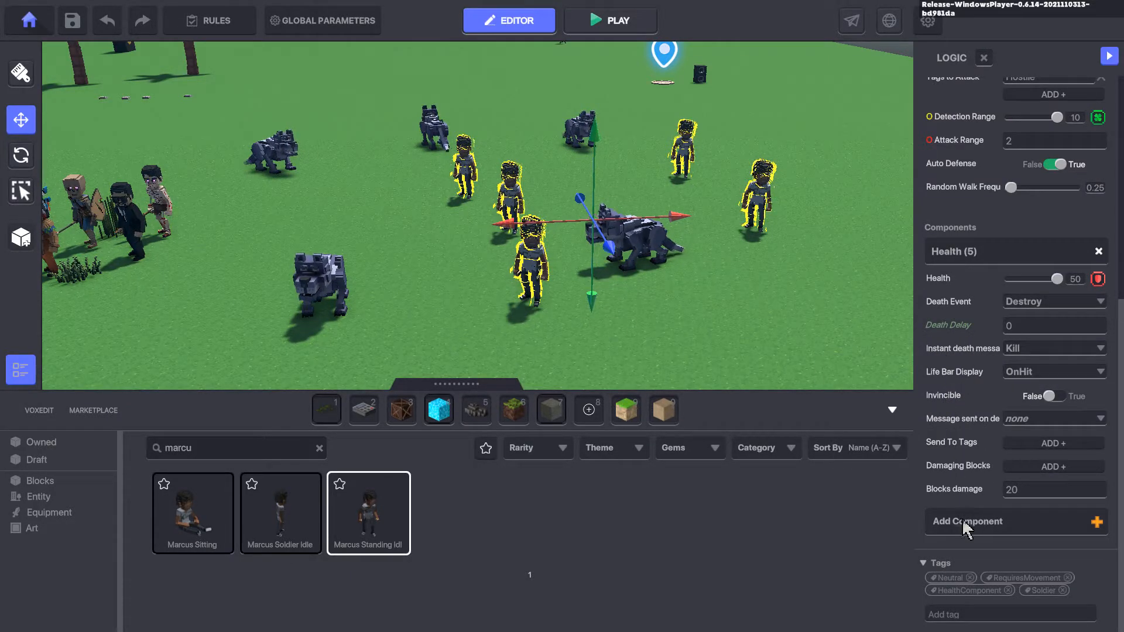
{"action": "left_click", "coordinate": [930, 522]}
{"action": "left_click", "coordinate": [700, 282]}
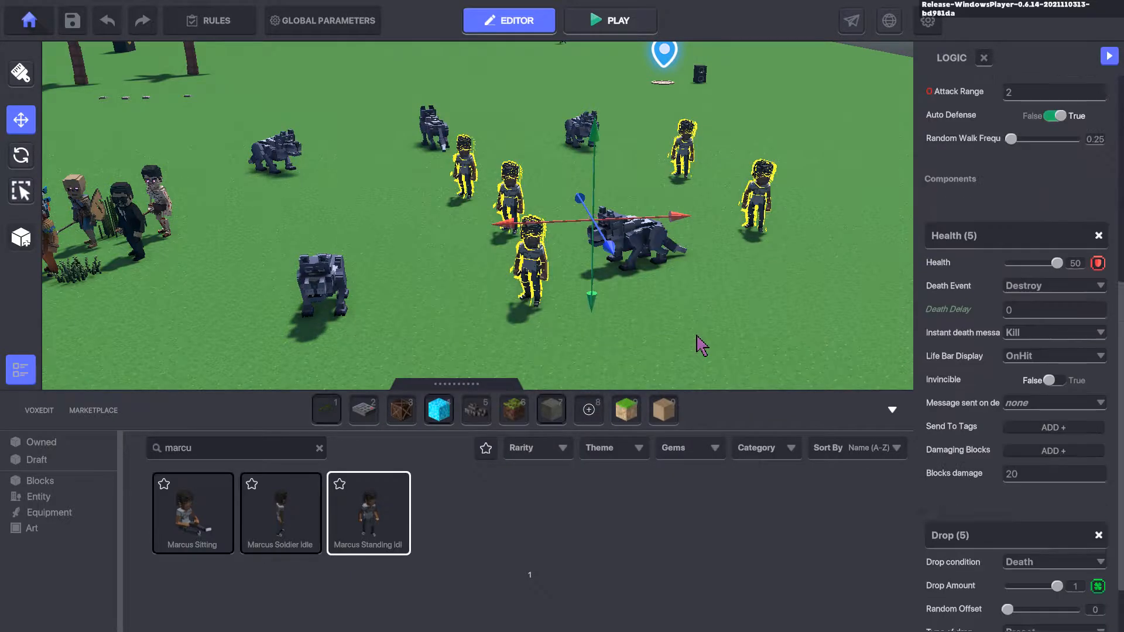
- Check the drop condition options, keeping Death, and set the soldiers' type of drop to Behaviour
{"action": "scroll", "coordinate": [960, 433], "scroll_direction": "down", "scroll_amount": 3}
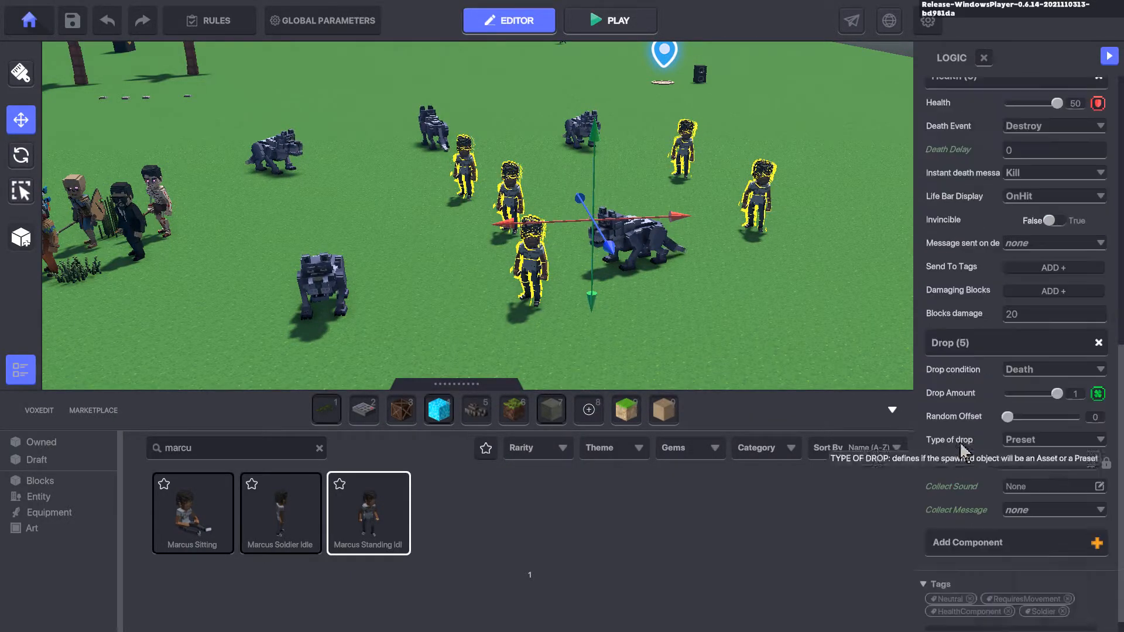
{"action": "left_click", "coordinate": [1032, 372]}
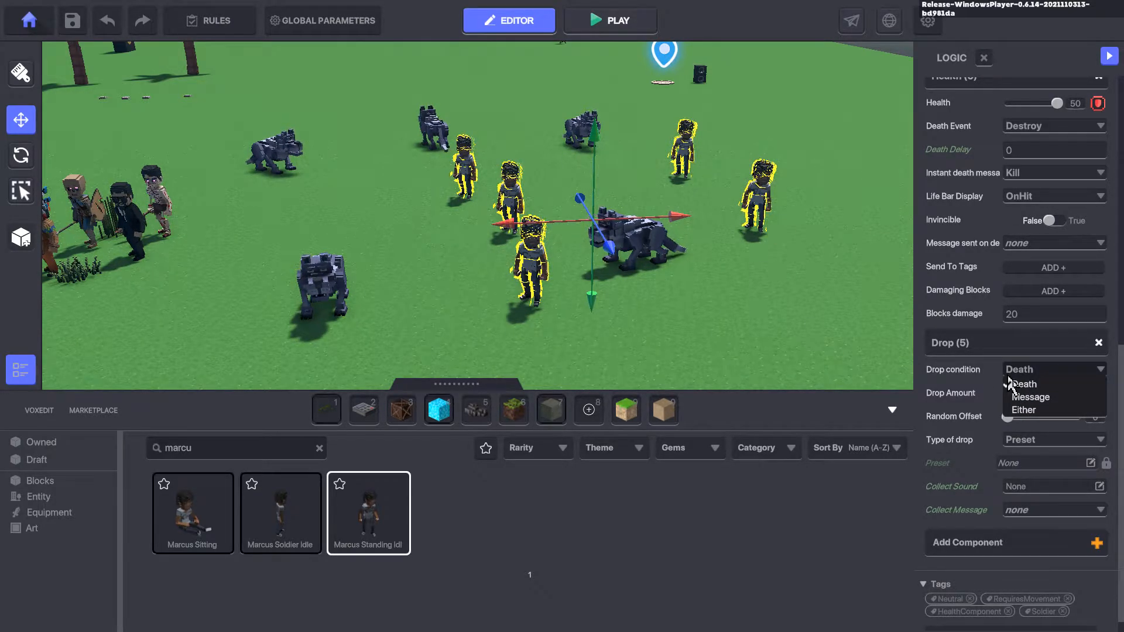
{"action": "left_click", "coordinate": [985, 380]}
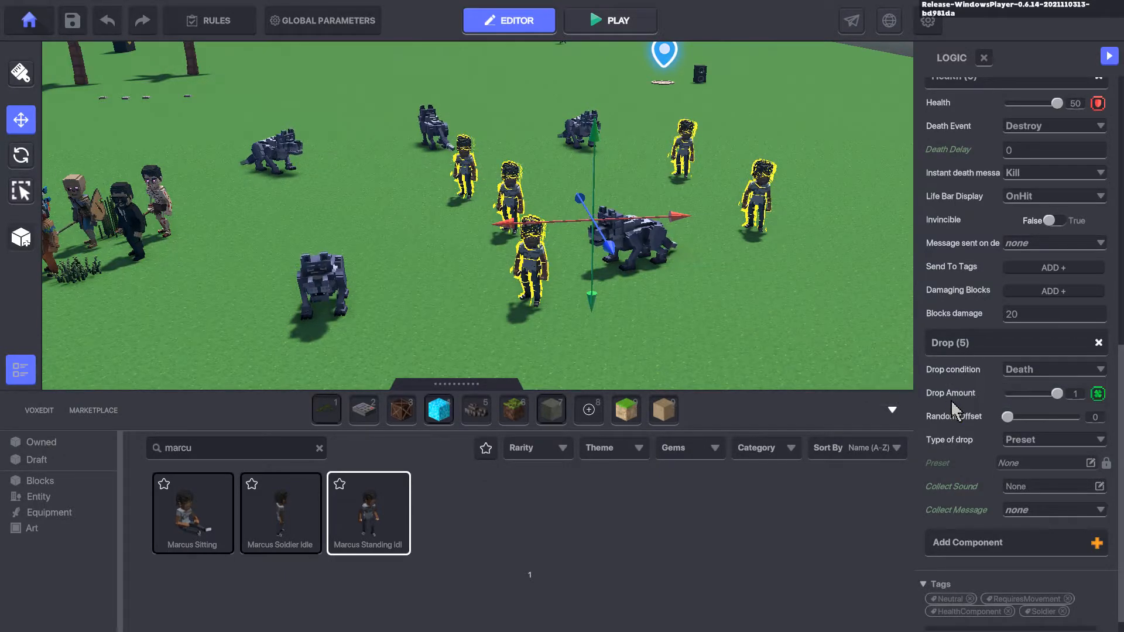
{"action": "left_click", "coordinate": [1032, 440]}
{"action": "left_click", "coordinate": [1031, 467]}
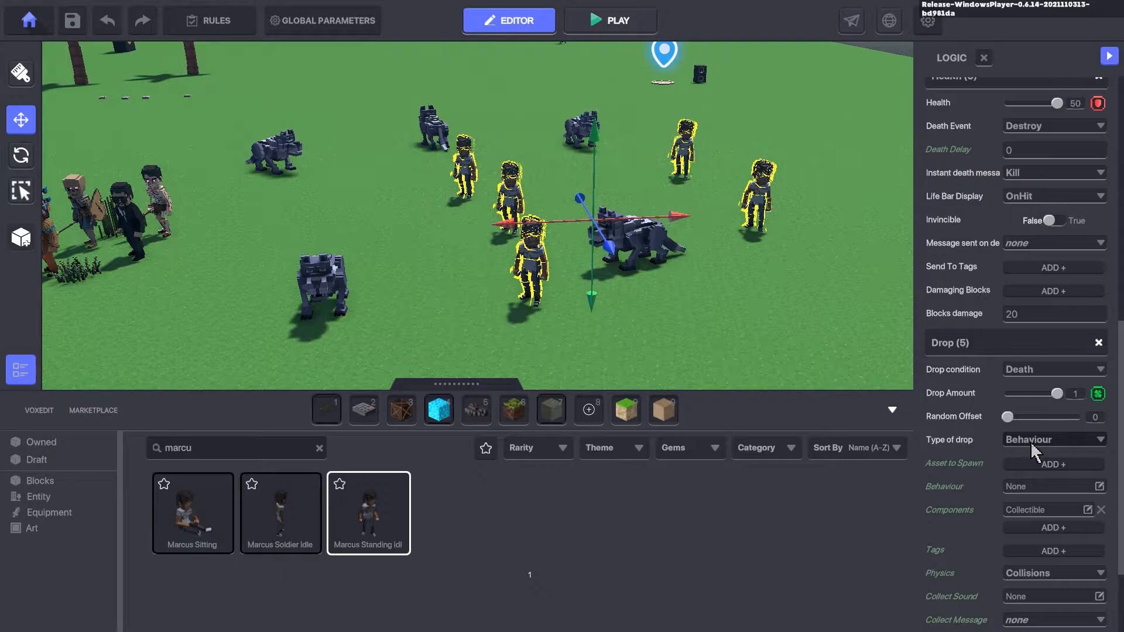
- Add an asset to spawn to the soldiers' Drop component, searching for "walker" and choosing Walker Heavy Final
{"action": "left_click", "coordinate": [1041, 465]}
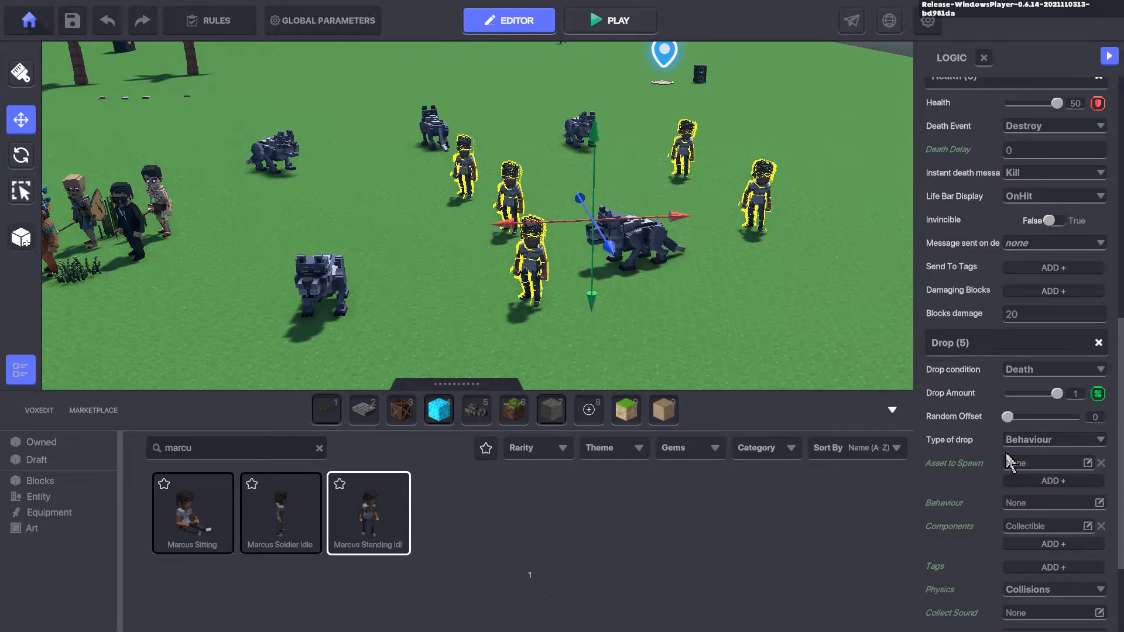
{"action": "left_click", "coordinate": [1033, 465]}
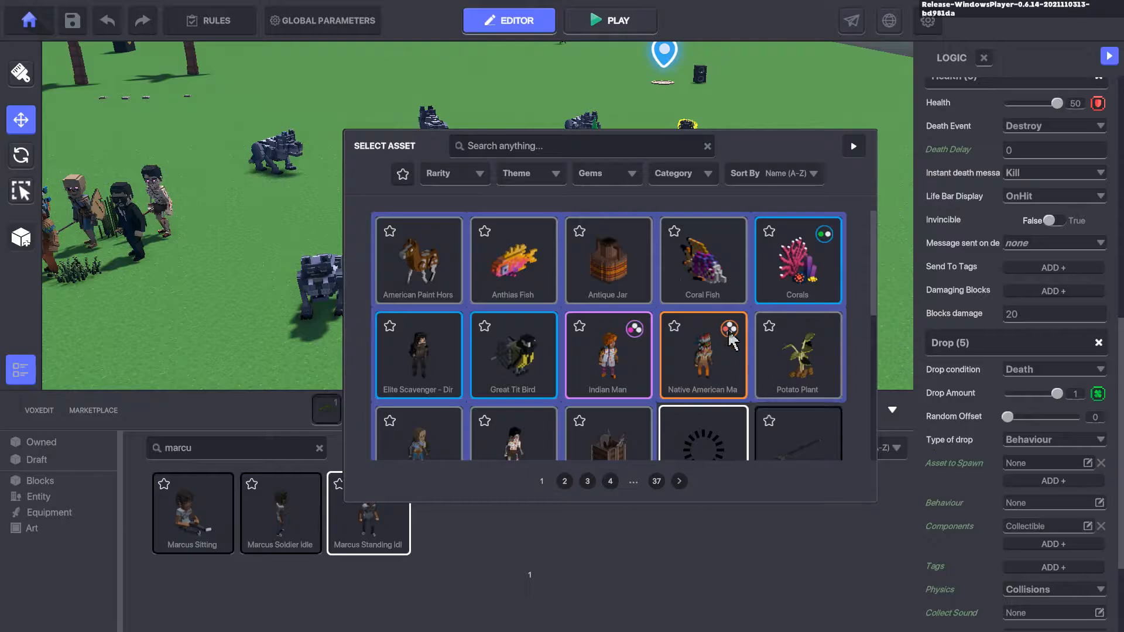
{"action": "left_click", "coordinate": [547, 148]}
{"action": "type", "text": "walker"}
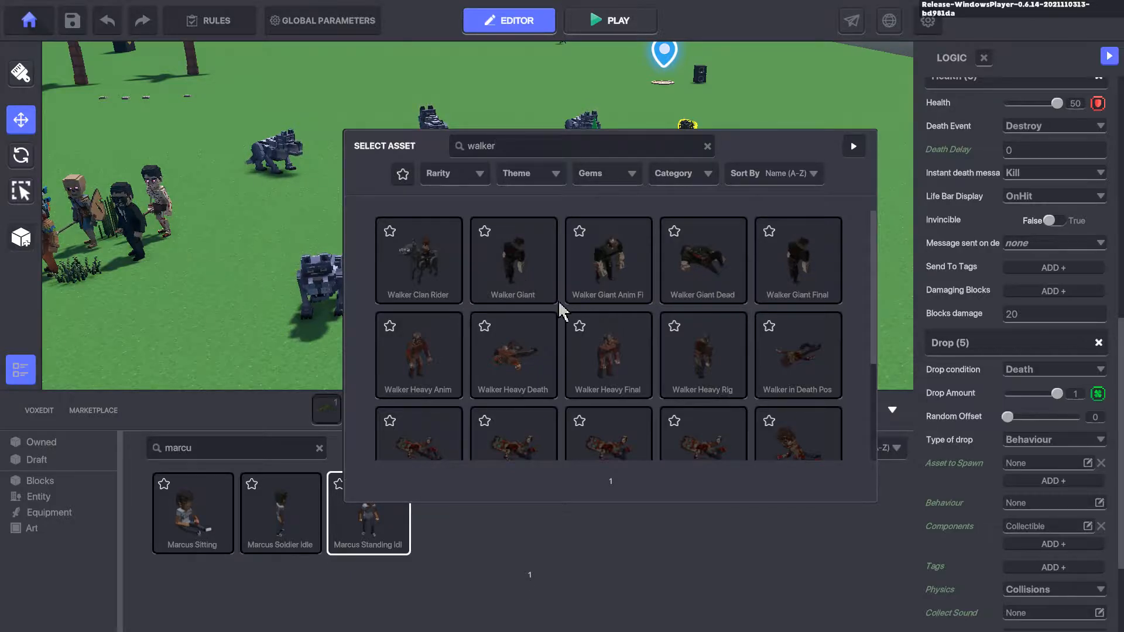
{"action": "scroll", "coordinate": [638, 296], "scroll_direction": "down", "scroll_amount": 1}
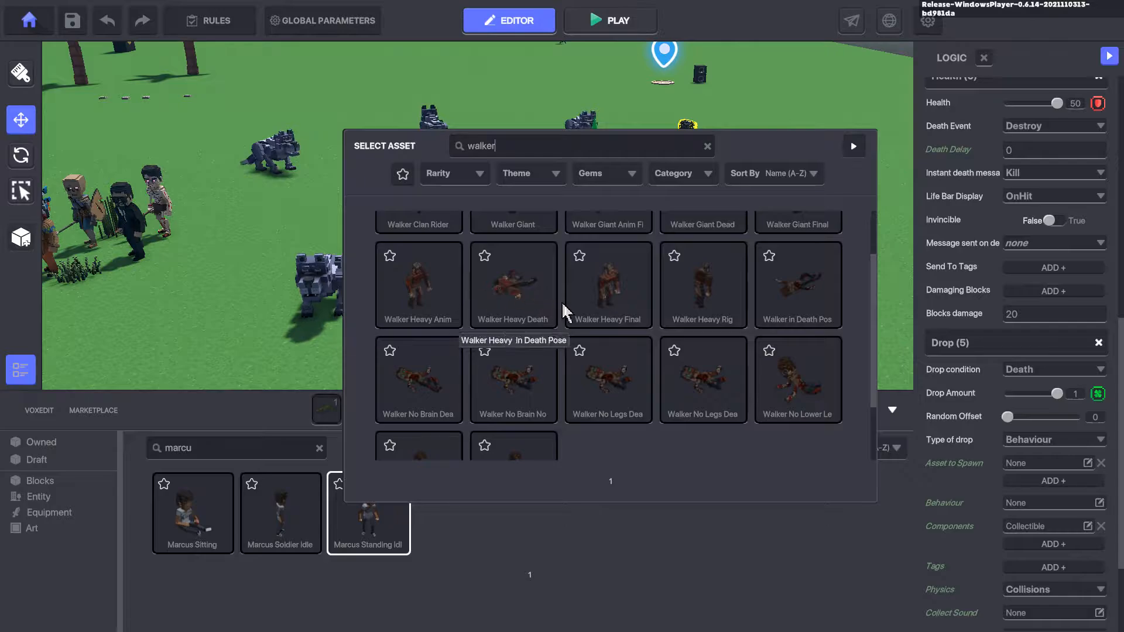
{"action": "left_click", "coordinate": [610, 306]}
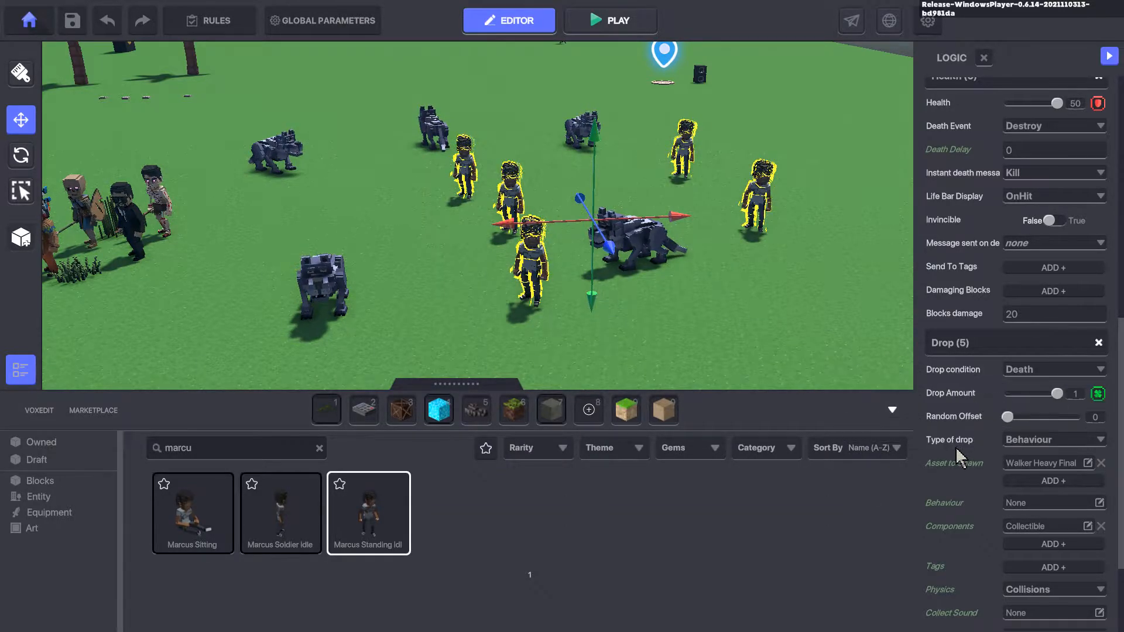
- Give the dropped walker the Melee Enemy behaviour and replace its Collectible component with Health
{"action": "left_click", "coordinate": [1034, 507]}
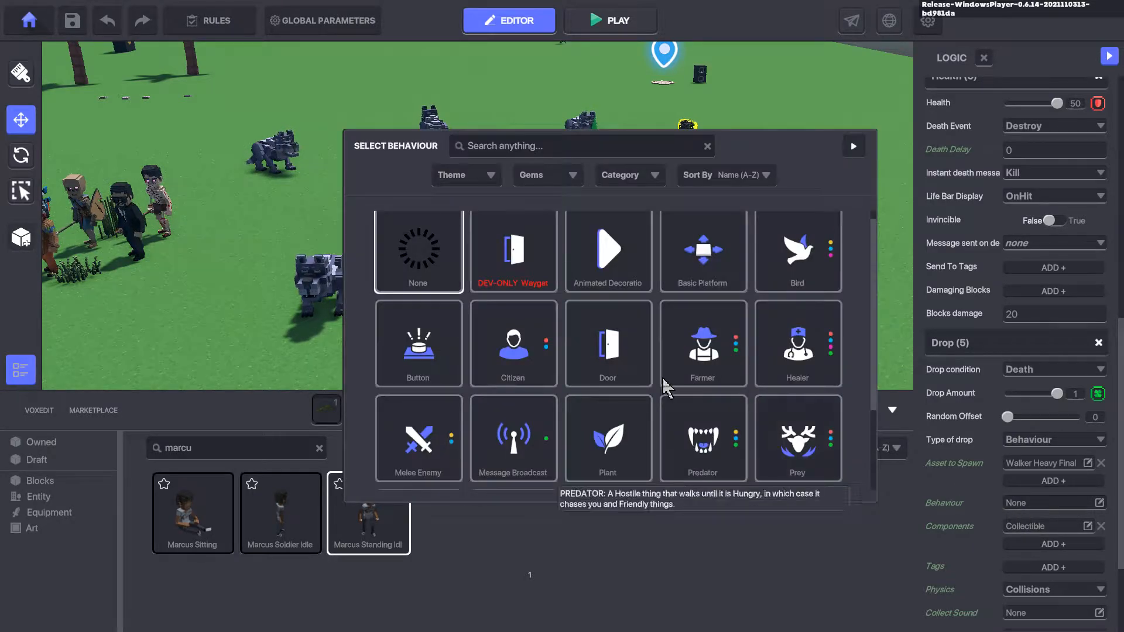
{"action": "scroll", "coordinate": [644, 448], "scroll_direction": "down", "scroll_amount": 1}
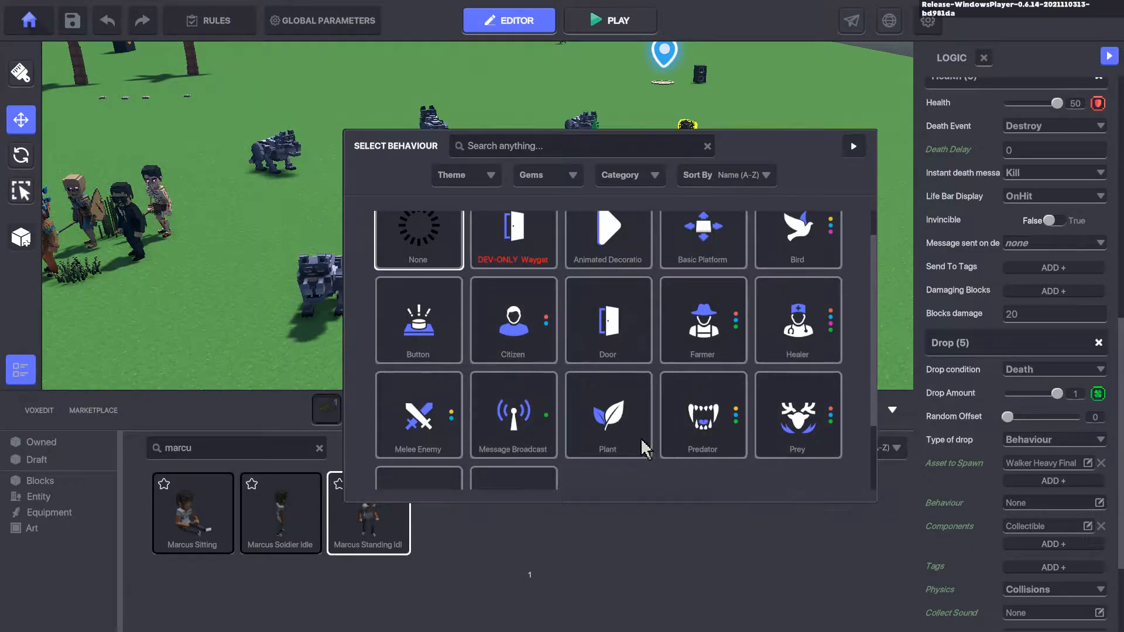
{"action": "left_click", "coordinate": [419, 400]}
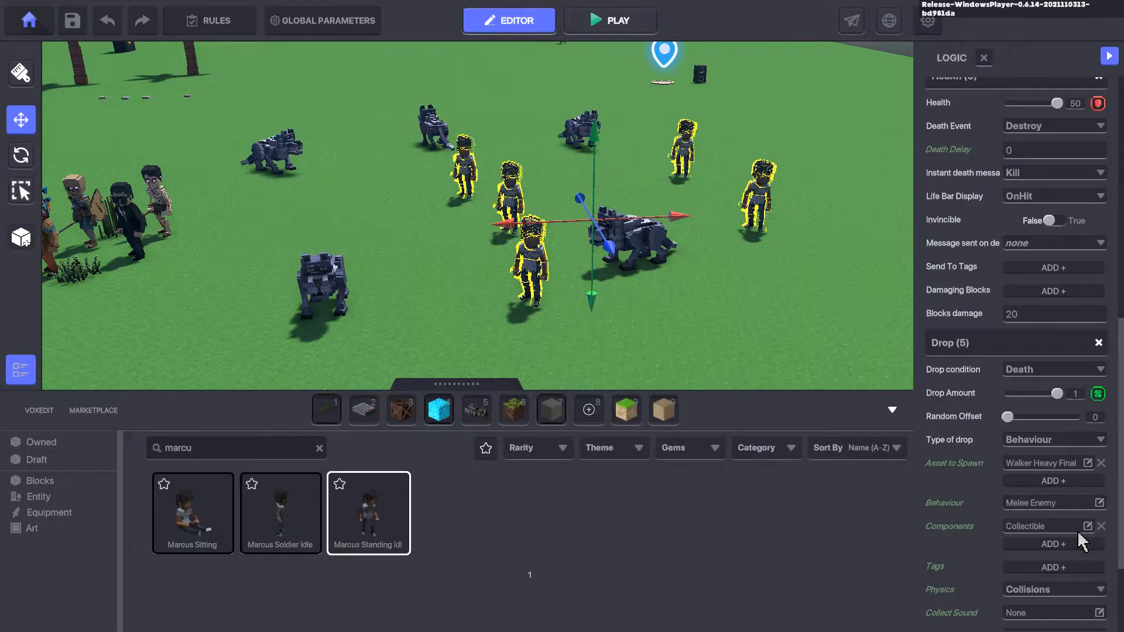
{"action": "left_click", "coordinate": [1038, 527]}
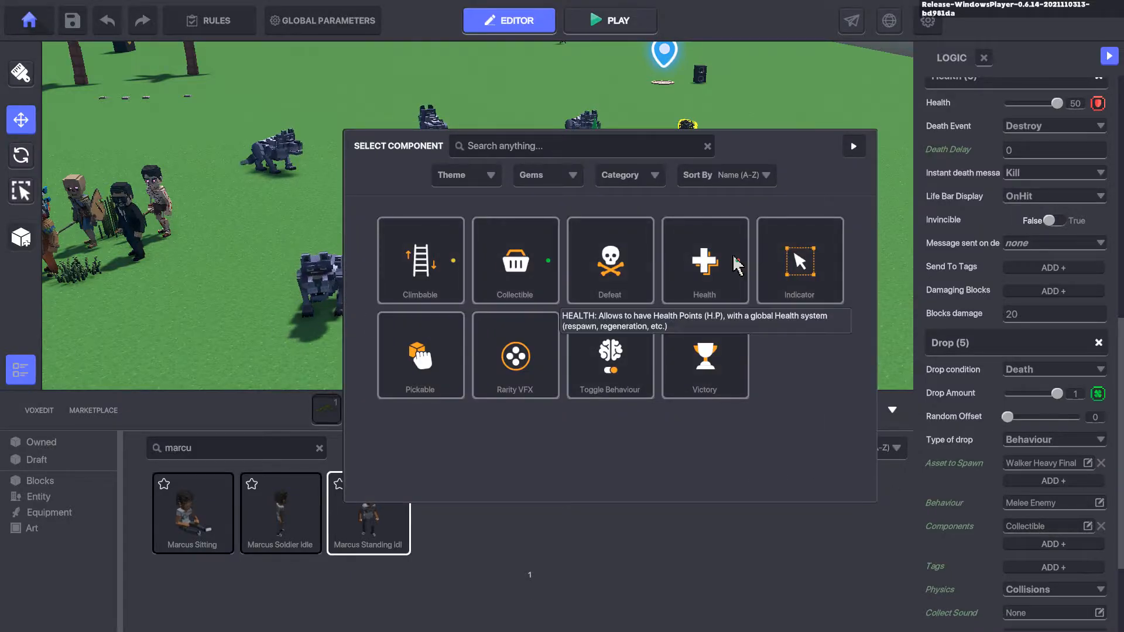
{"action": "left_click", "coordinate": [705, 260]}
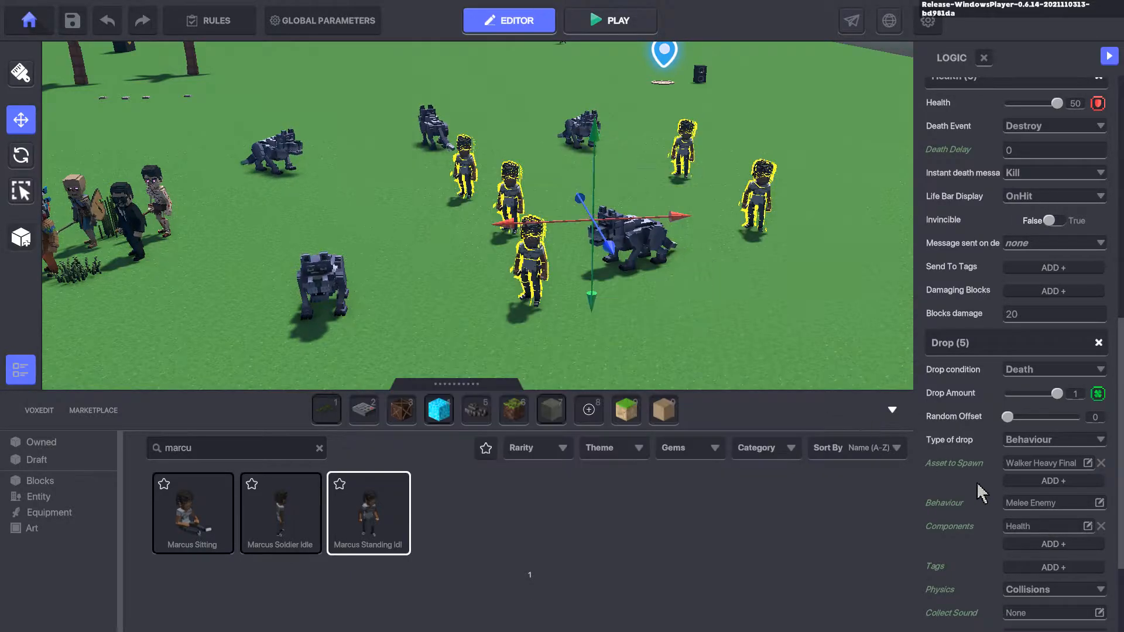
- Add one empty component slot below Health for the dropped walker and look through the available components without choosing one
{"action": "left_click", "coordinate": [1046, 560]}
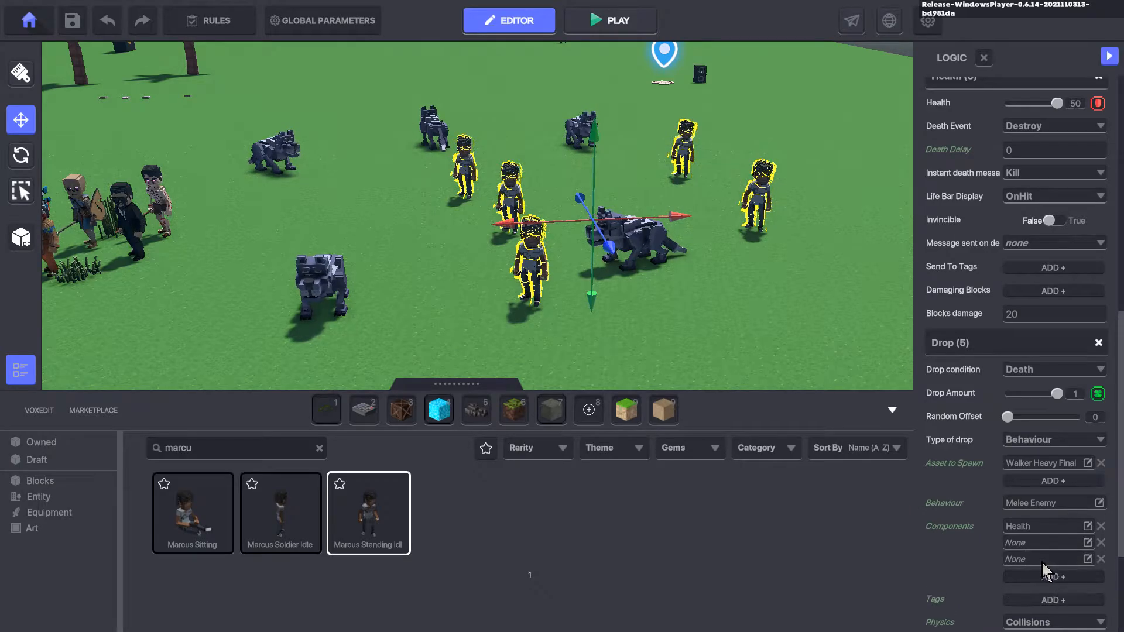
{"action": "left_click", "coordinate": [1100, 559]}
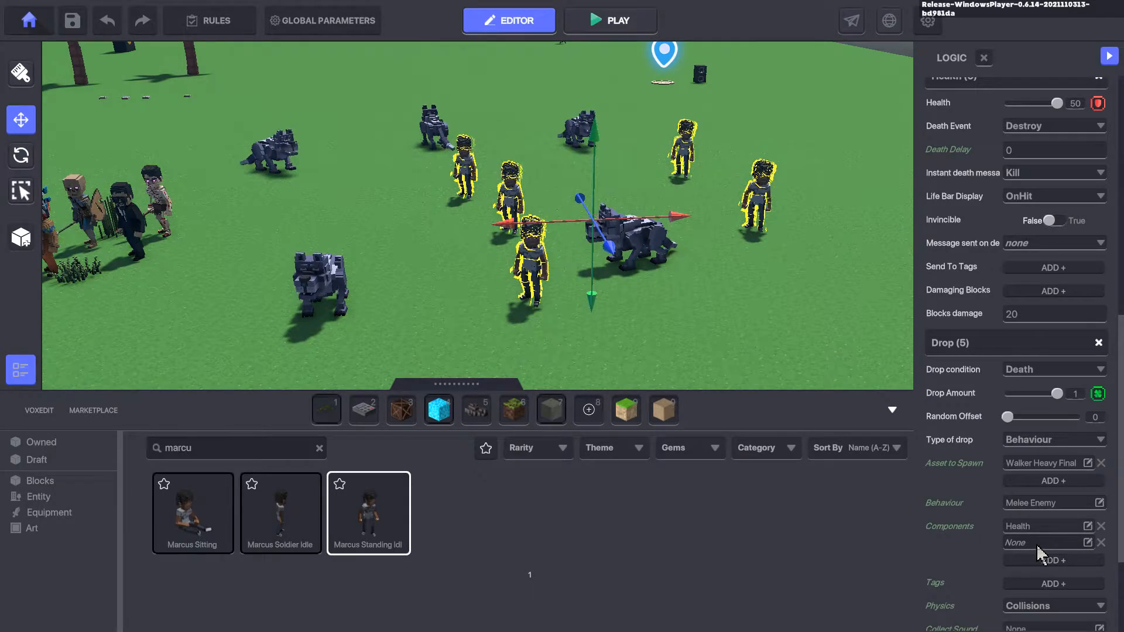
{"action": "left_click", "coordinate": [1033, 543]}
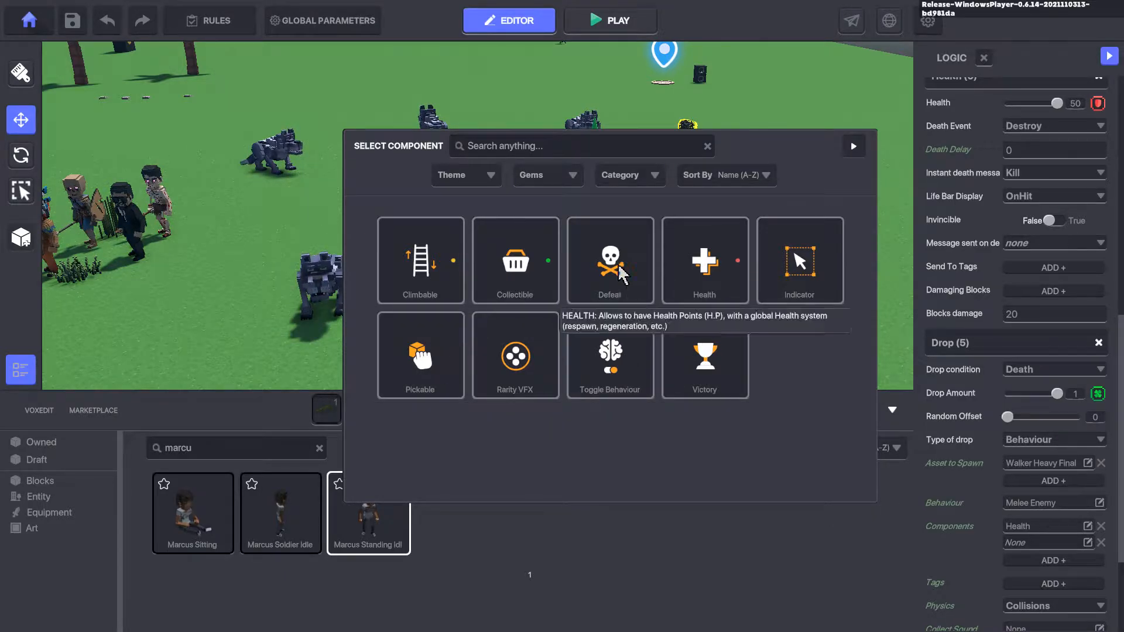
{"action": "left_click", "coordinate": [854, 146]}
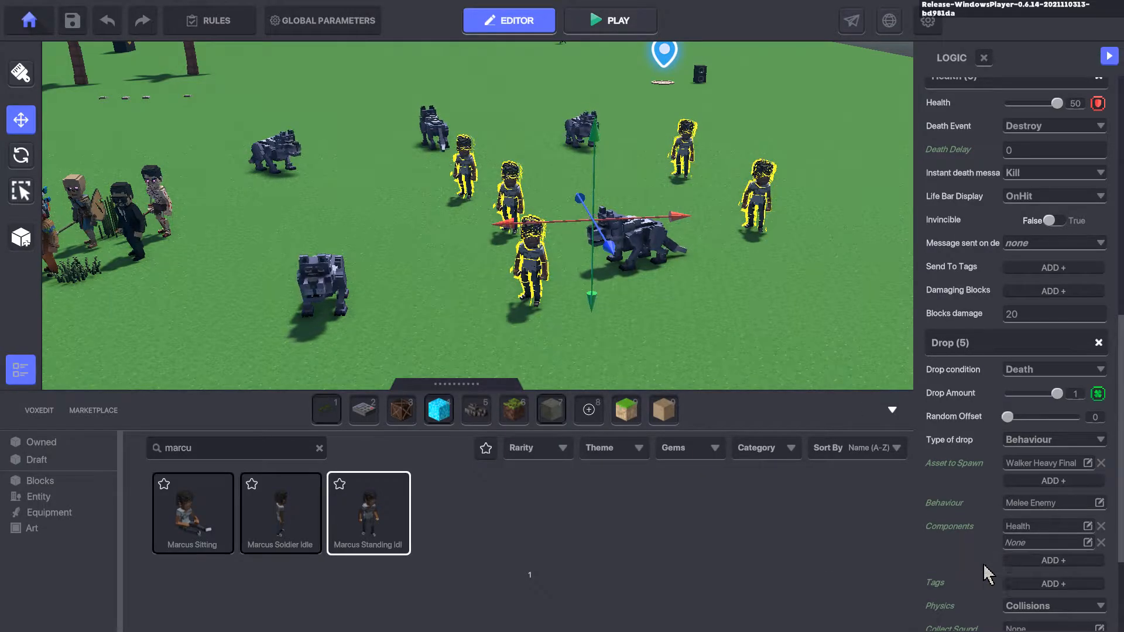
- Add a tag to the dropped walker, set it to Soldier, and review the Drop settings
{"action": "left_click", "coordinate": [1037, 585]}
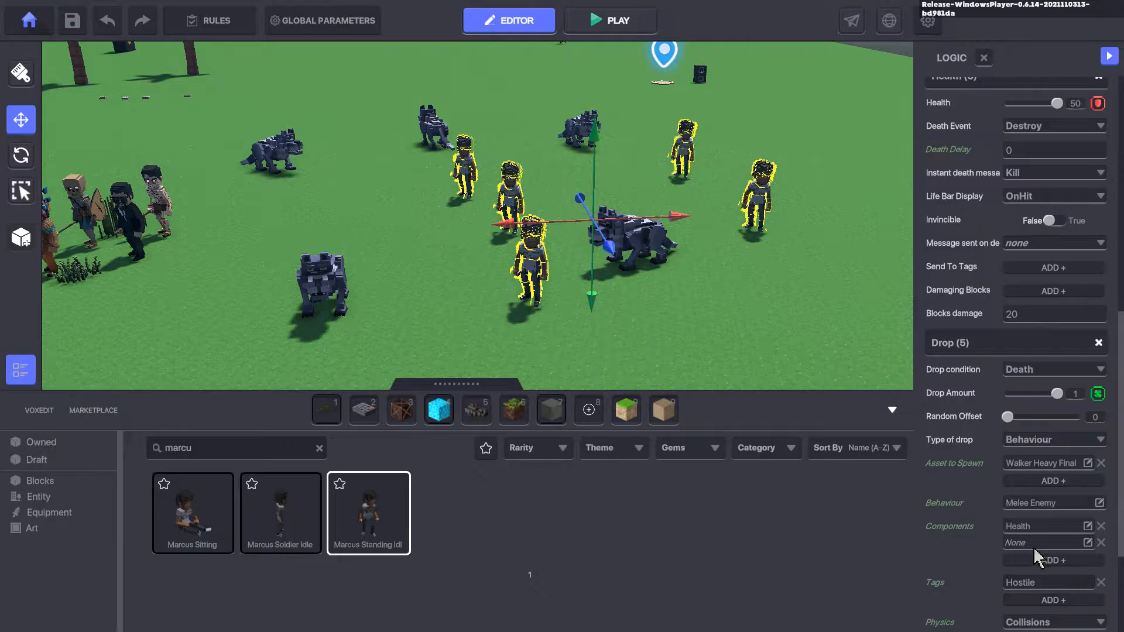
{"action": "left_click", "coordinate": [1042, 584]}
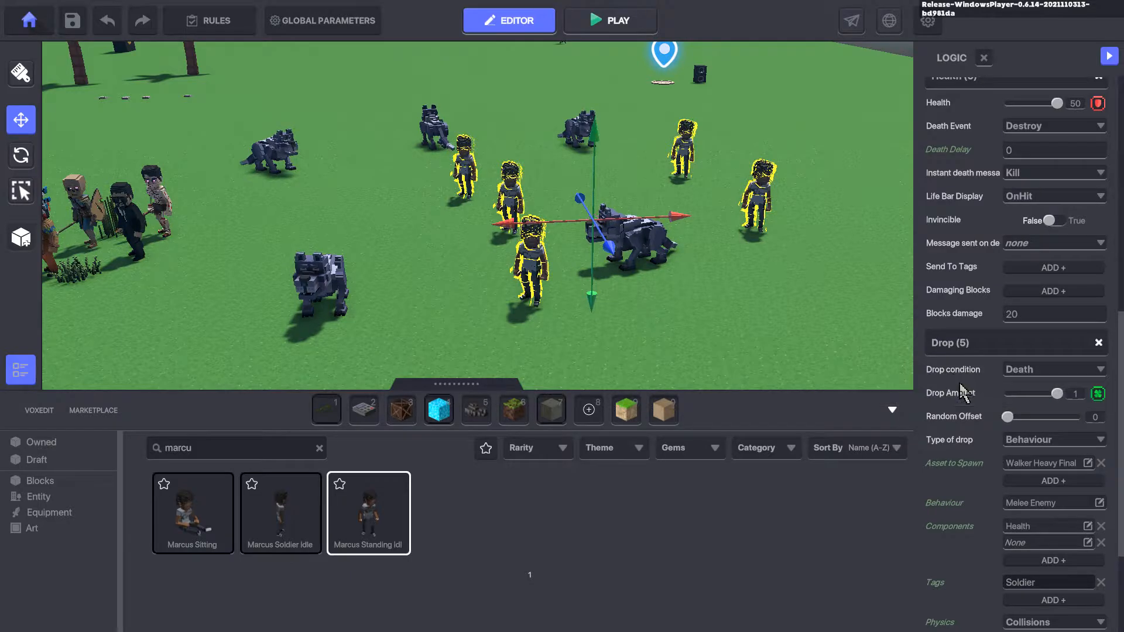
{"action": "scroll", "coordinate": [966, 404], "scroll_direction": "down", "scroll_amount": 2}
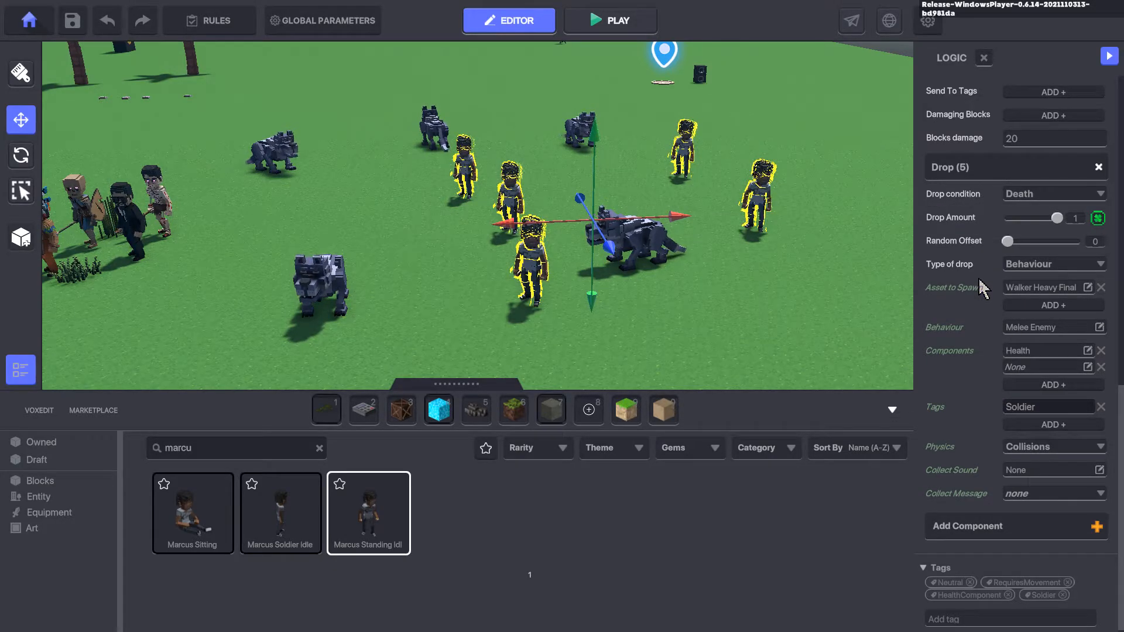
{"action": "scroll", "coordinate": [983, 288], "scroll_direction": "up", "scroll_amount": 2}
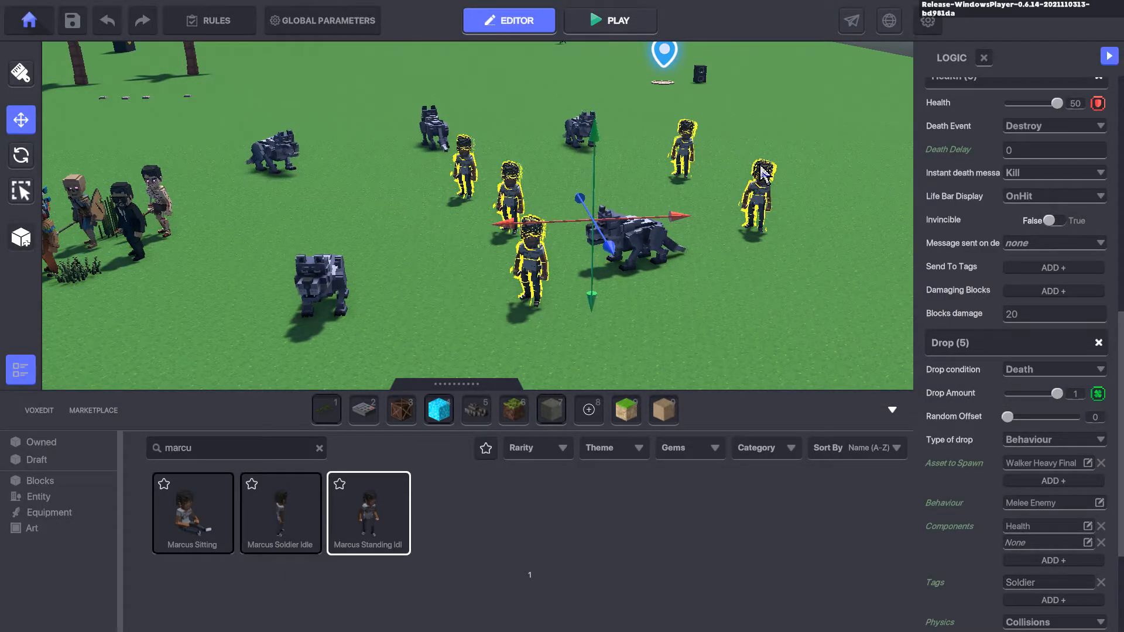
- Start a play-test and bring the avatar near the battle to watch the wolves fight the Marcus soldiers up close
{"action": "left_click", "coordinate": [611, 21]}
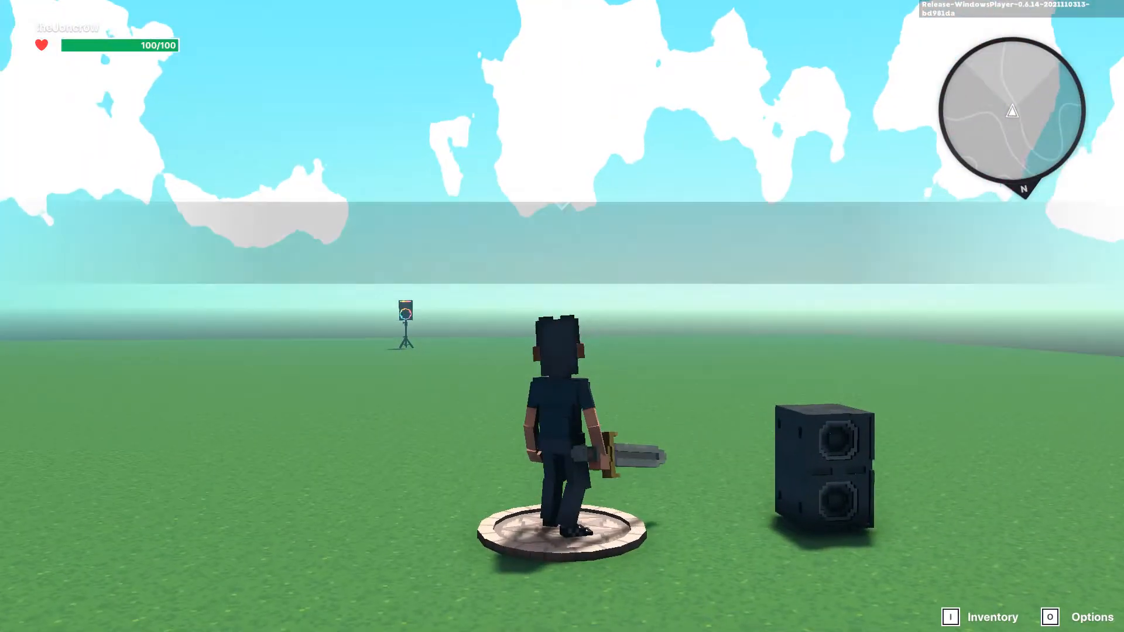
{"action": "key", "text": "w"}
{"action": "key", "text": "a"}
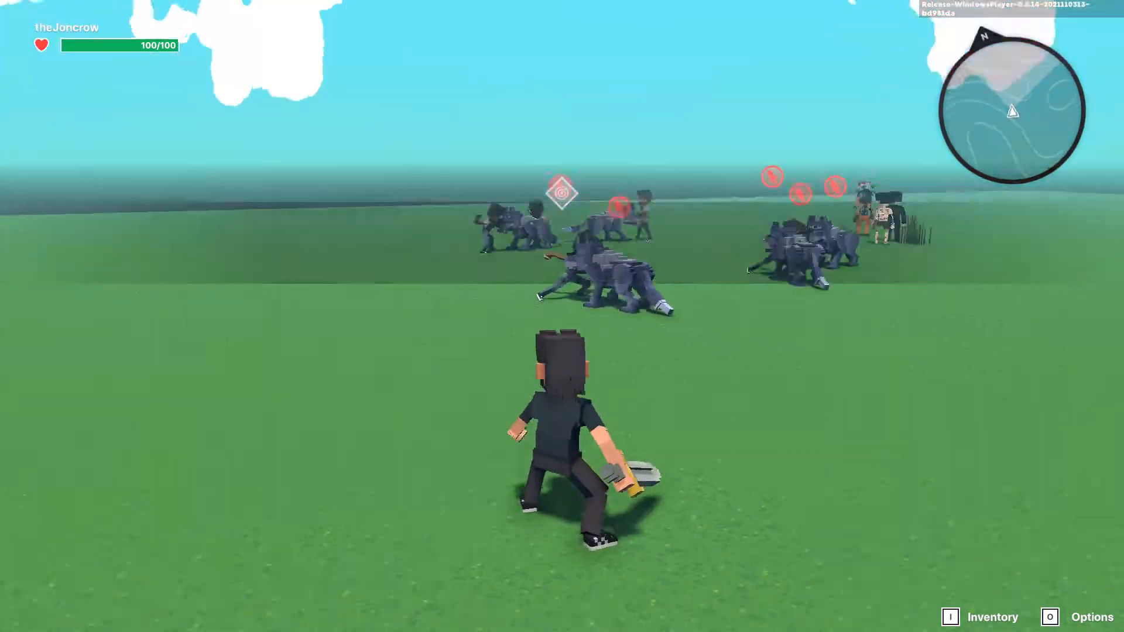
{"action": "scroll", "coordinate": [562, 316], "scroll_direction": "up", "scroll_amount": 3}
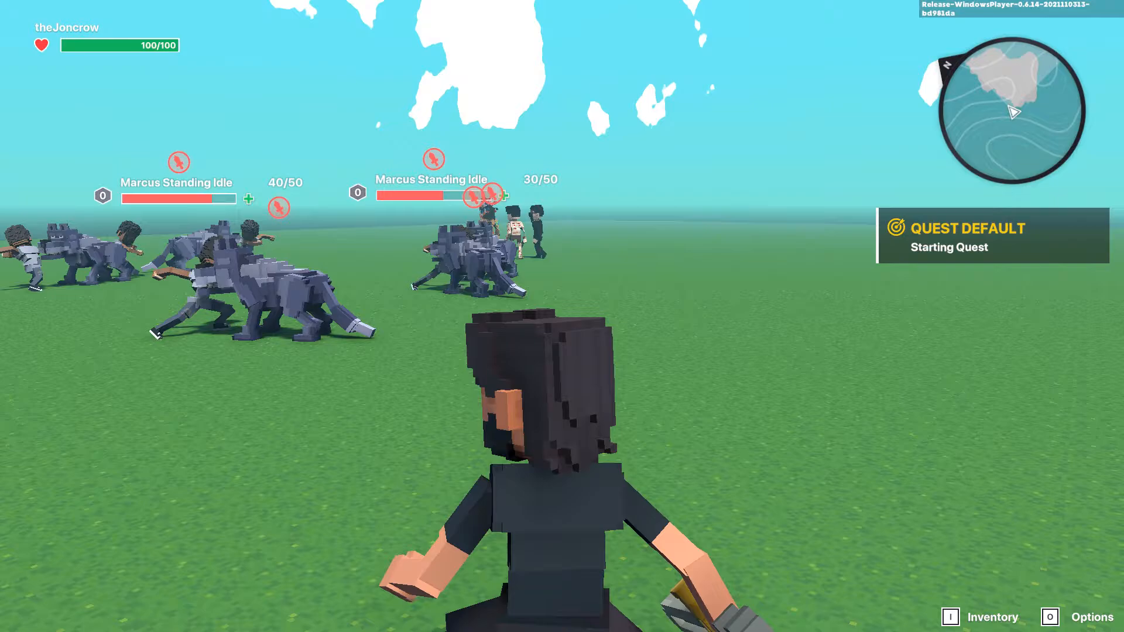
- Move the avatar around the battle to watch the wolves fight the soldiers and the dropped Walker Heavy Final
{"action": "key", "text": "a"}
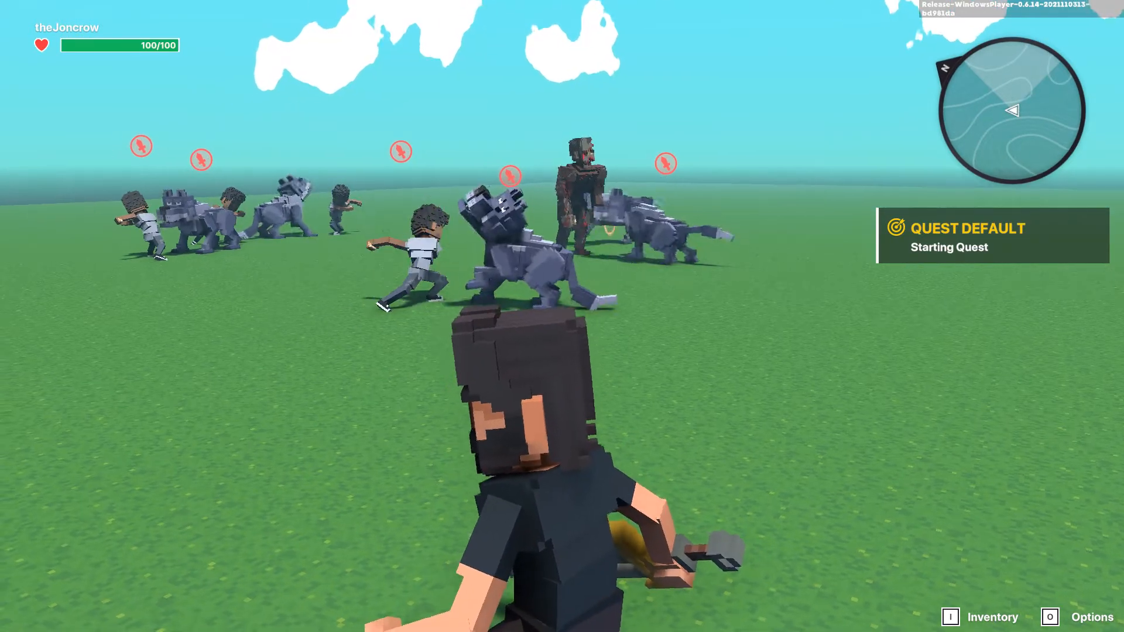
{"action": "key", "text": "d"}
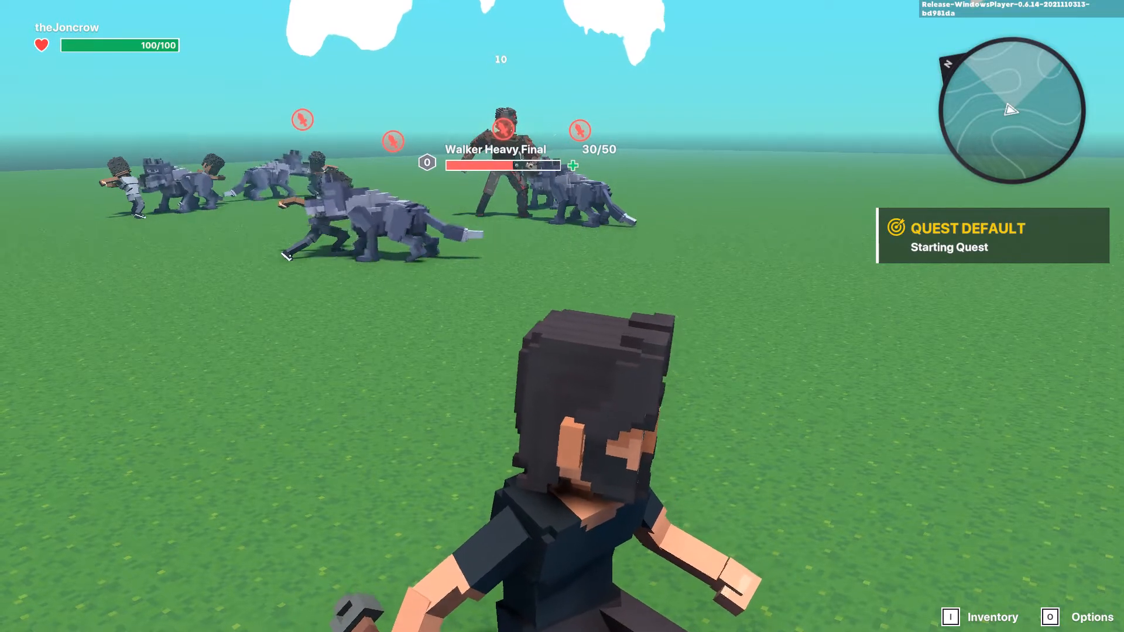
{"action": "key", "text": "a"}
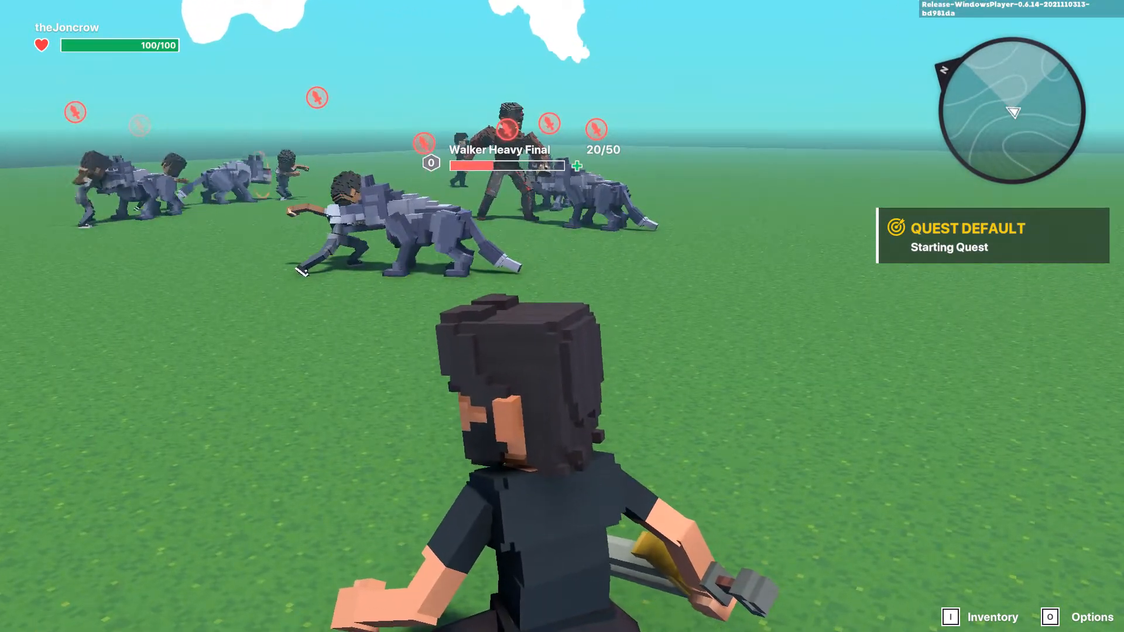
{"action": "key", "text": "s"}
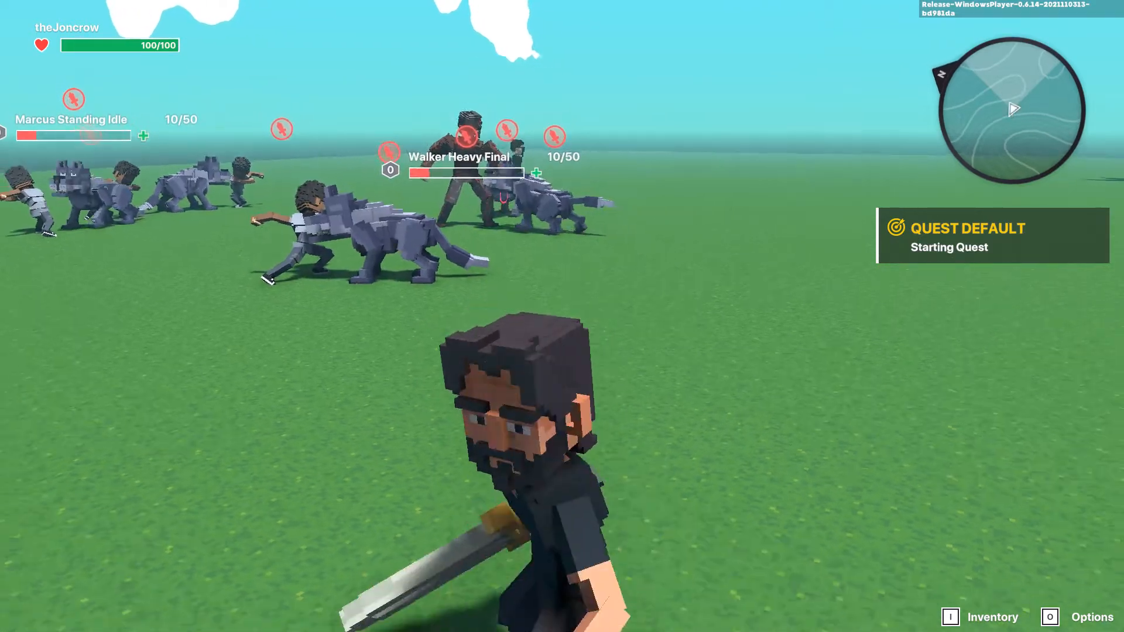
{"action": "key", "text": "w"}
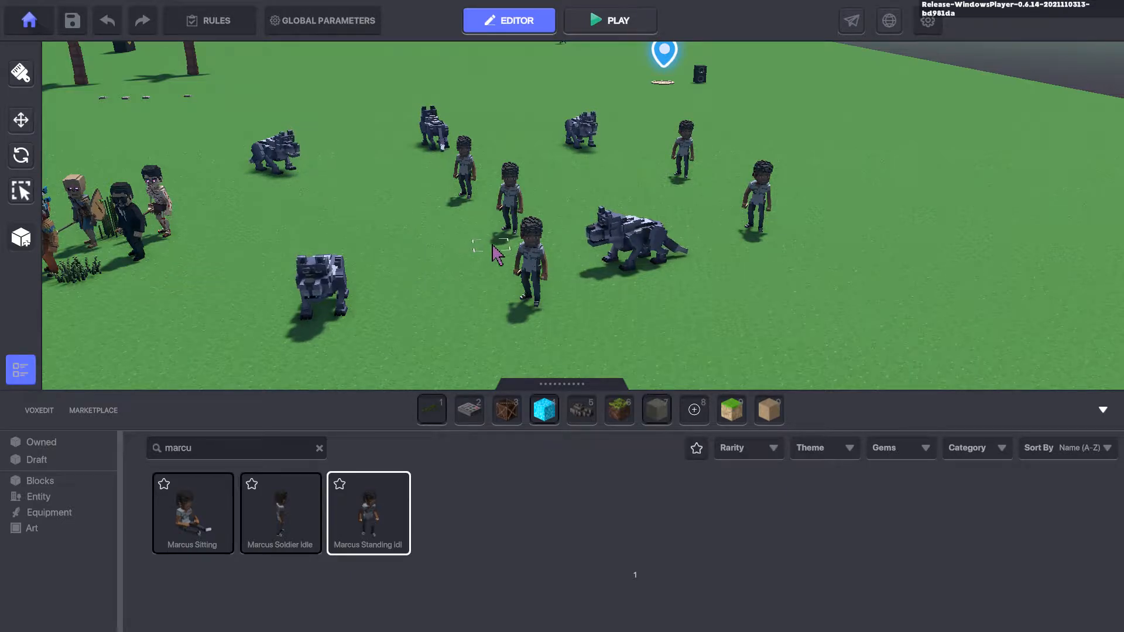
- Search the asset library for "walker" and place a Walker Heavy Final on the grass beside the Marcus soldiers
{"action": "left_click", "coordinate": [245, 448]}
{"action": "type", "text": "walker"}
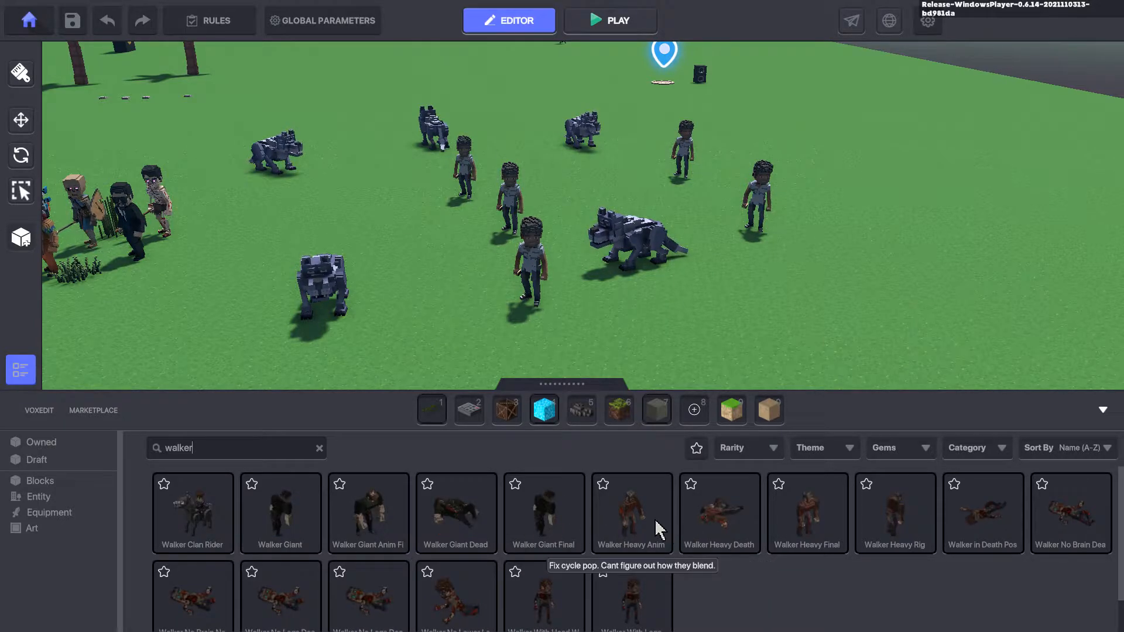
{"action": "left_click", "coordinate": [817, 534]}
{"action": "left_click", "coordinate": [877, 321]}
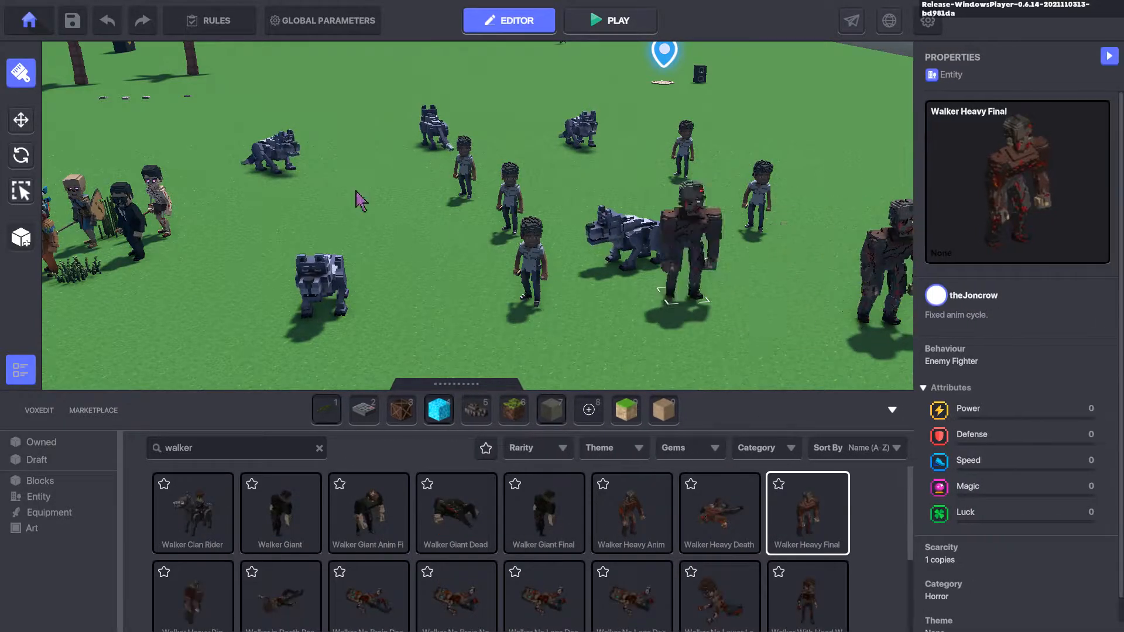
{"action": "right_click_drag", "start_coordinate": [502, 246], "coordinate": [452, 226]}
{"action": "scroll", "coordinate": [468, 223], "scroll_direction": "up", "scroll_amount": 3}
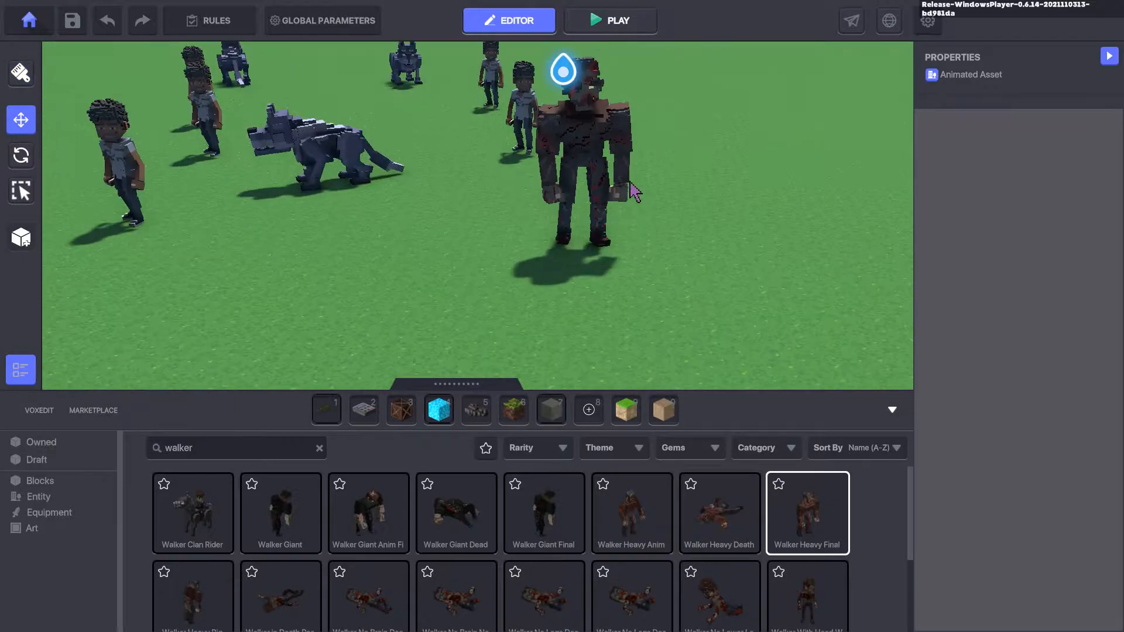
- Review the placed walker's tags and Melee Enemy logic, including Tags to Attack, and delete that walker
{"action": "left_click", "coordinate": [597, 212]}
{"action": "right_click_drag", "start_coordinate": [597, 212], "coordinate": [621, 247]}
{"action": "scroll", "coordinate": [973, 363], "scroll_direction": "down", "scroll_amount": 5}
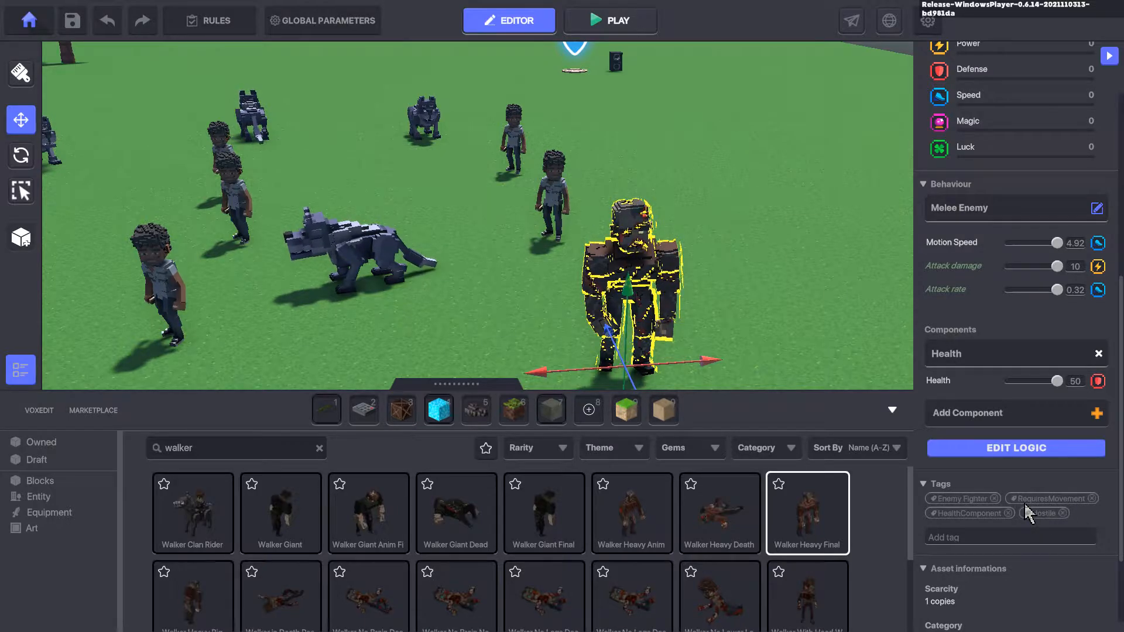
{"action": "left_click", "coordinate": [994, 451]}
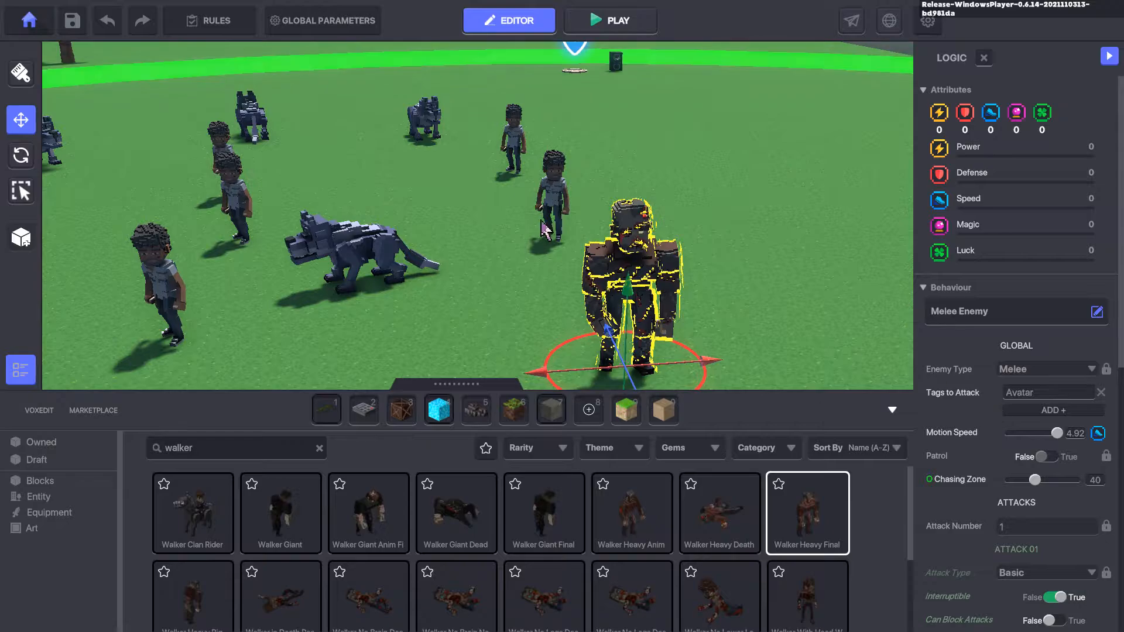
{"action": "key", "text": "Delete"}
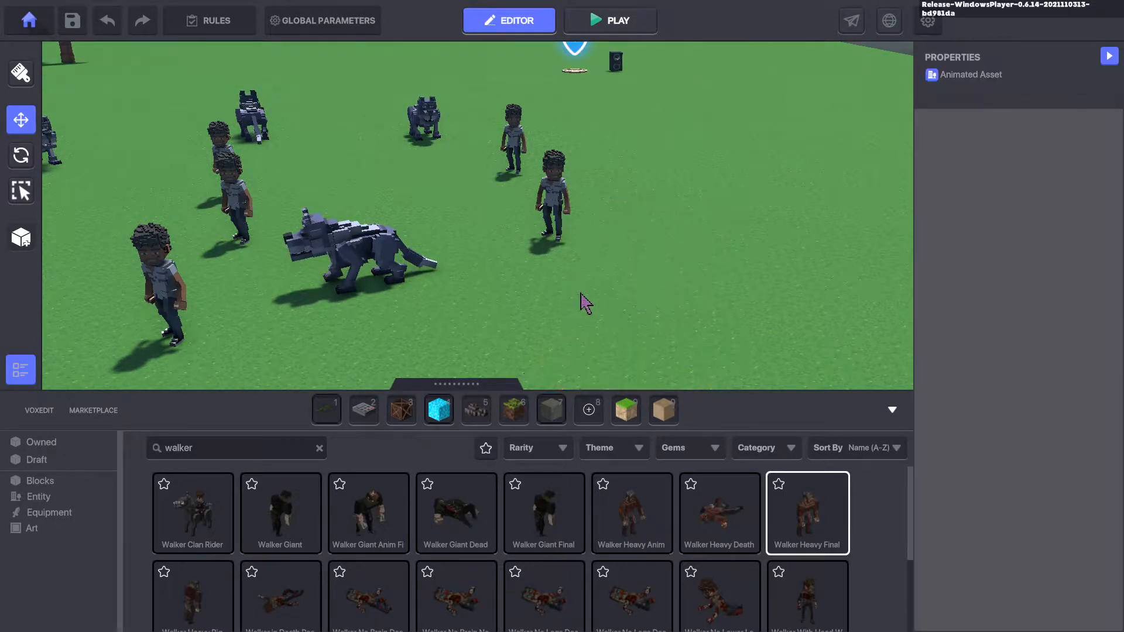
- Review the Drop settings of the Marcus soldier nearest the deleted walker and look through the components available for its empty slot
{"action": "left_click", "coordinate": [550, 193]}
{"action": "scroll", "coordinate": [1012, 380], "scroll_direction": "down", "scroll_amount": 3}
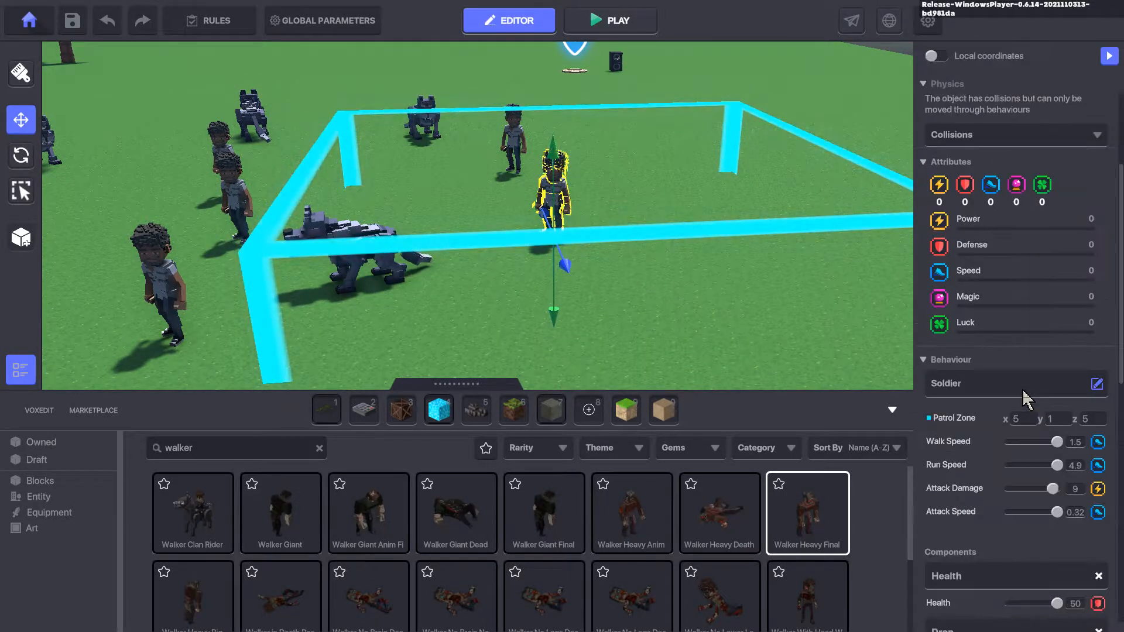
{"action": "scroll", "coordinate": [988, 440], "scroll_direction": "down", "scroll_amount": 5}
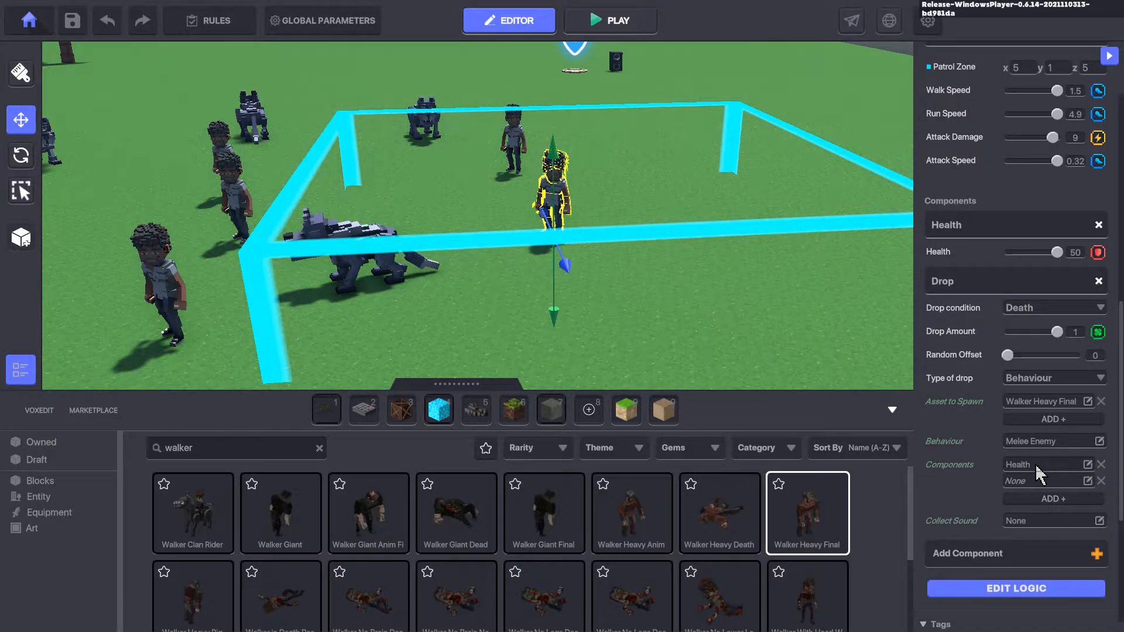
{"action": "left_click", "coordinate": [1023, 485]}
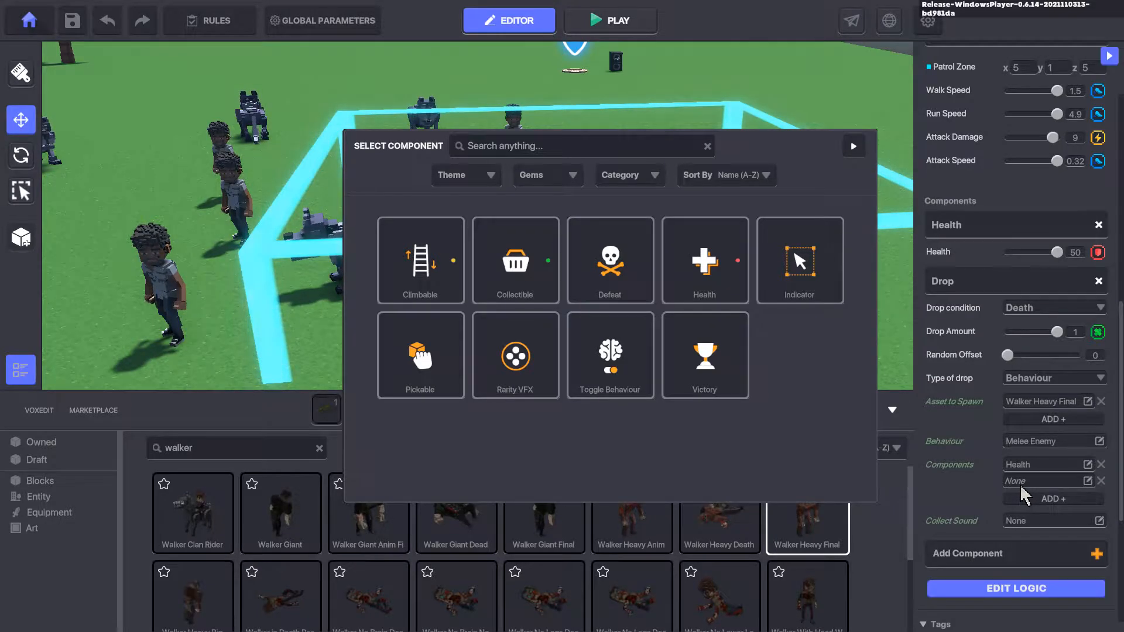
{"action": "left_click", "coordinate": [851, 145]}
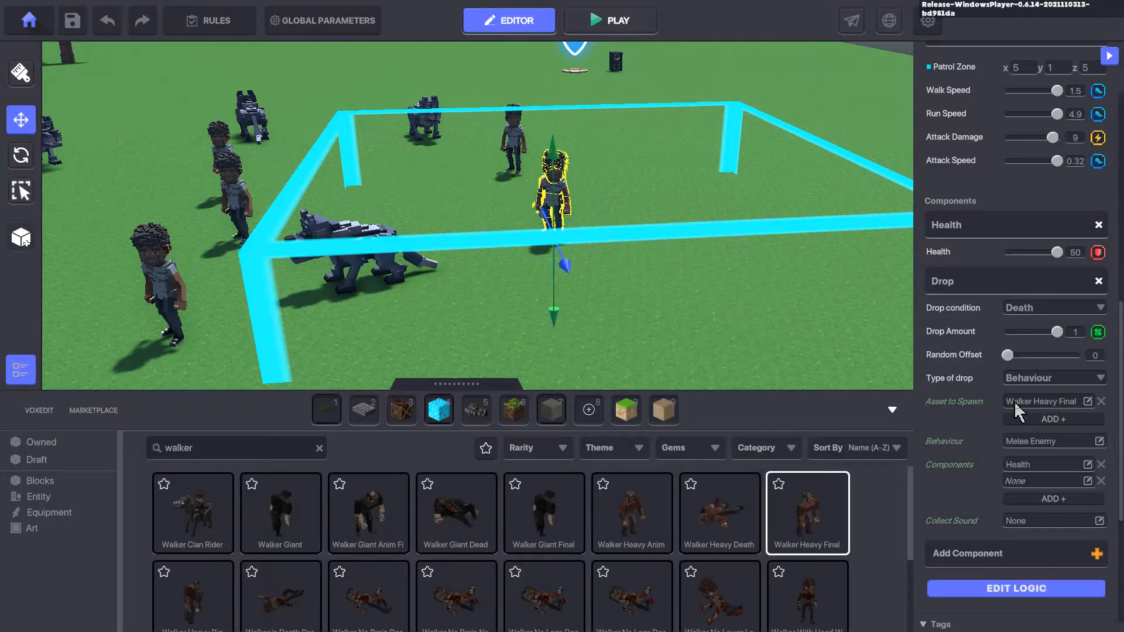
{"action": "left_click", "coordinate": [705, 313]}
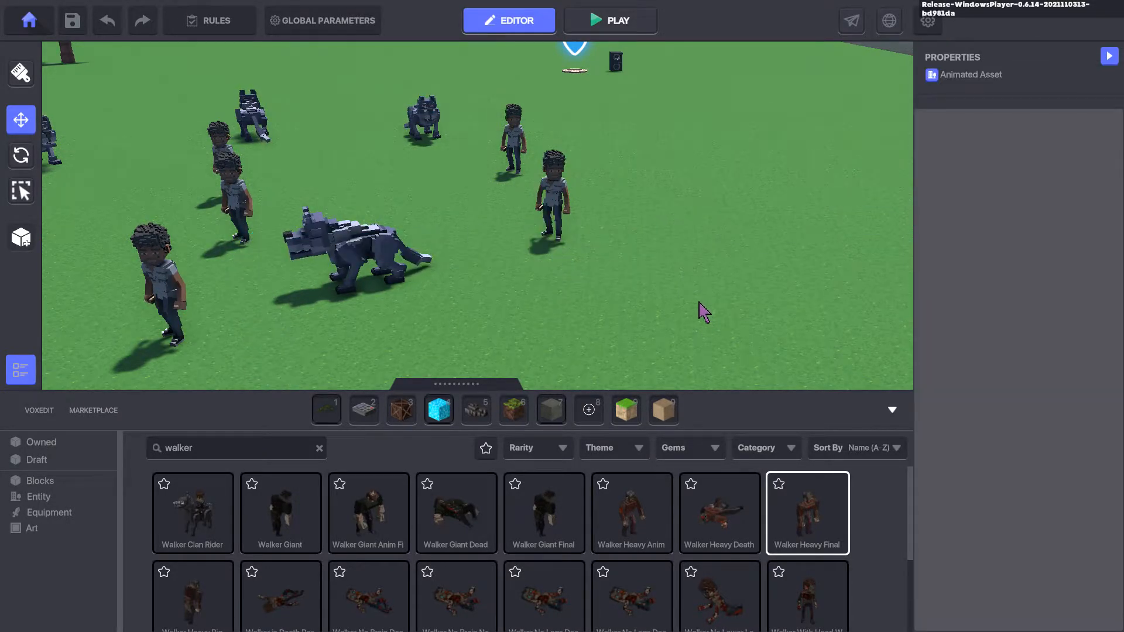
- Switch to VoxEdit and bring up the Animator's file browser for opening an existing asset
{"action": "key", "text": "super"}
{"action": "type", "text": "vox"}
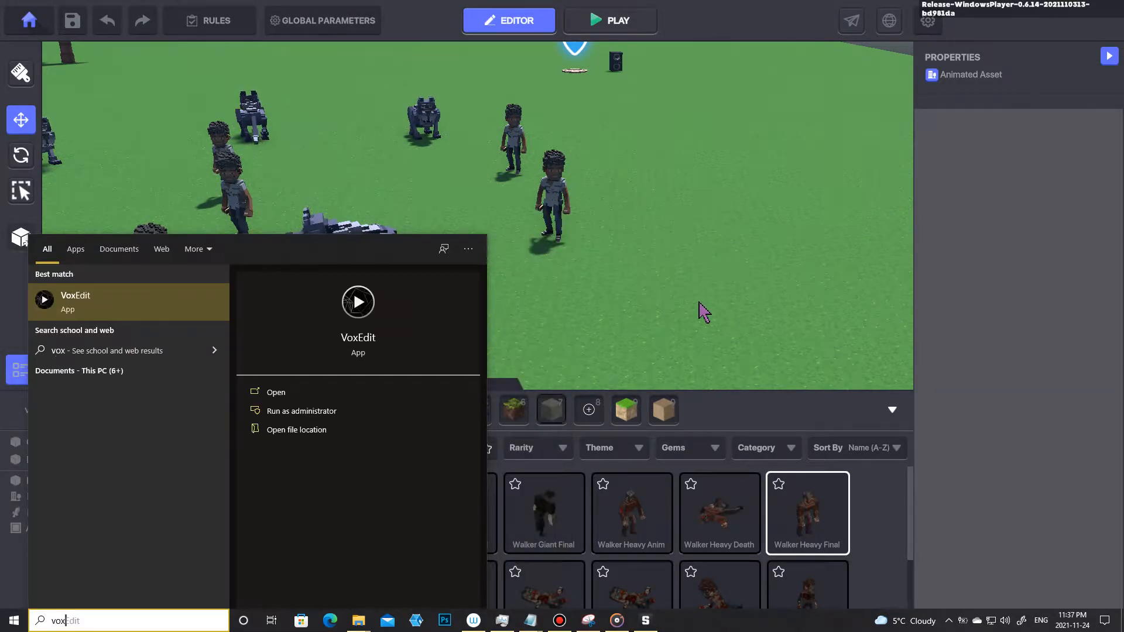
{"action": "left_click", "coordinate": [160, 303]}
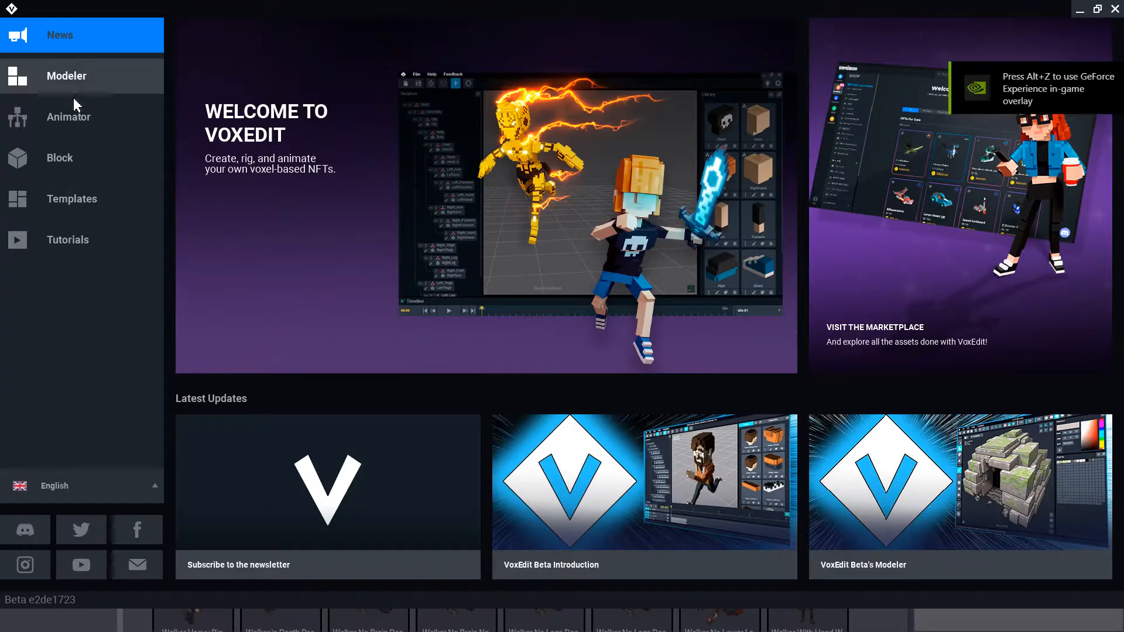
{"action": "left_click", "coordinate": [81, 120]}
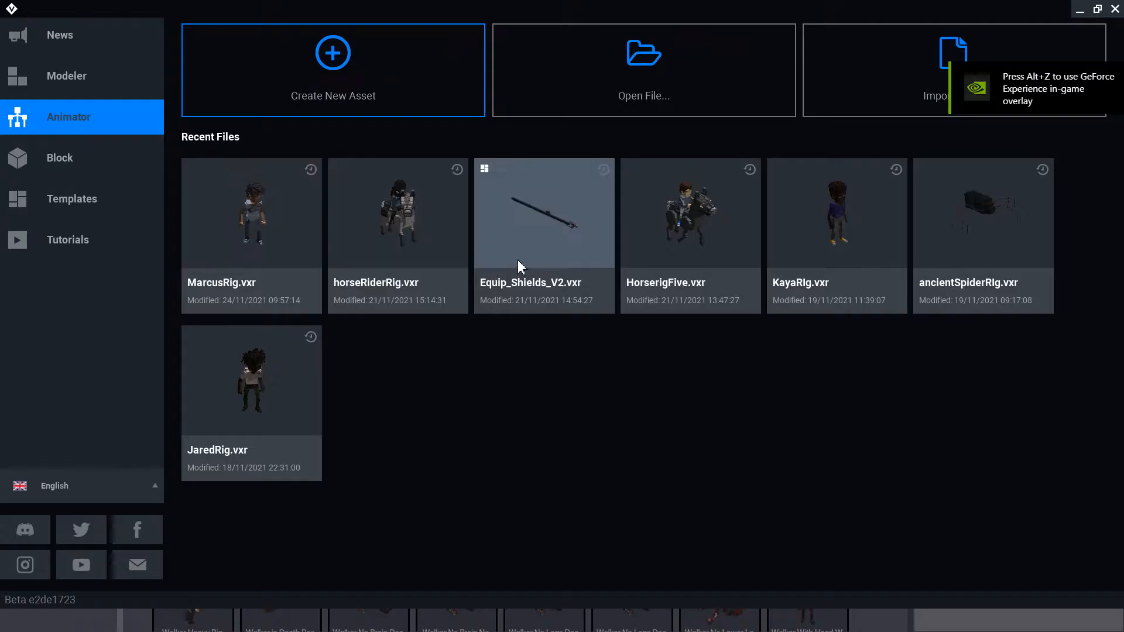
{"action": "left_click", "coordinate": [604, 90]}
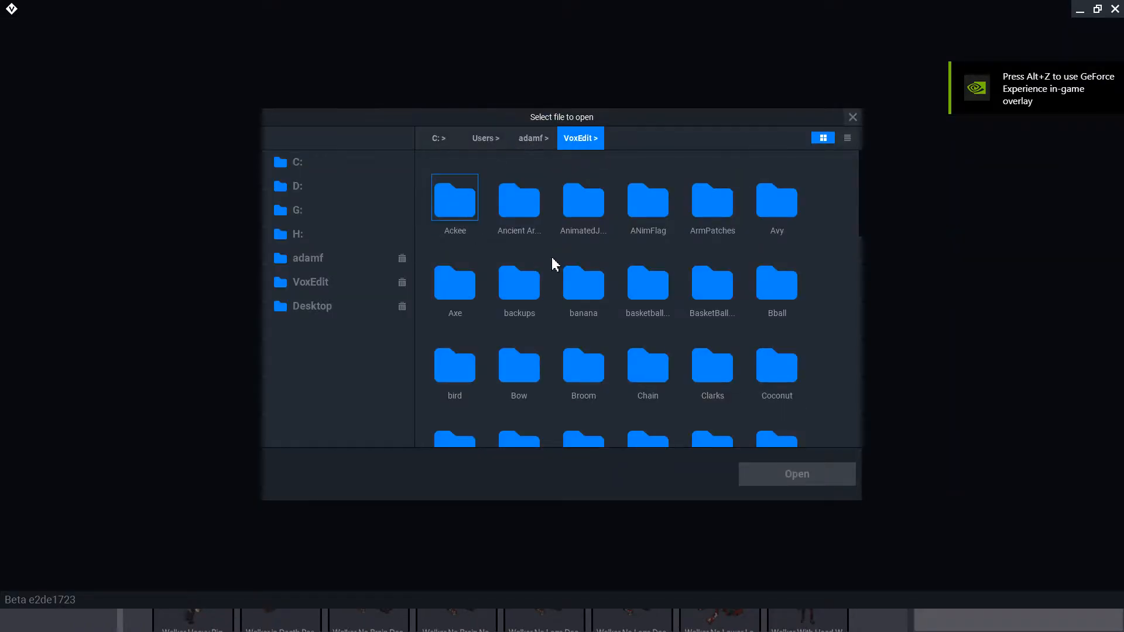
- Browse the VoxEdit folder to the heavy walker's nested subfolders and preview WalkerHeavy_Rig.vxr
{"action": "scroll", "coordinate": [652, 303], "scroll_direction": "down", "scroll_amount": 5}
{"action": "scroll", "coordinate": [656, 319], "scroll_direction": "down", "scroll_amount": 1}
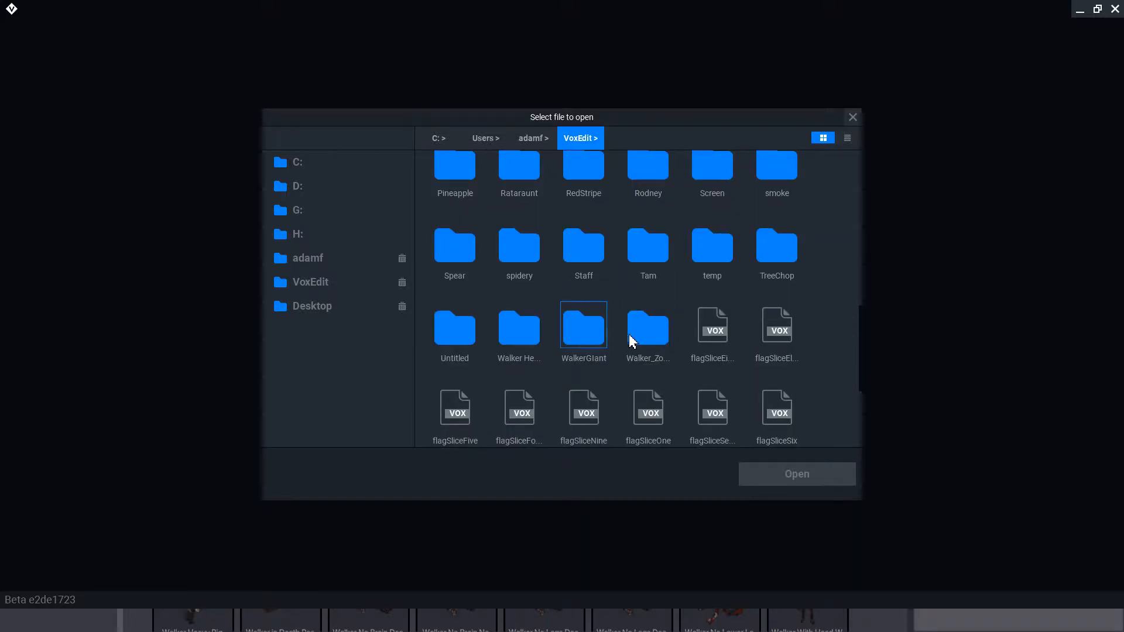
{"action": "double_click", "coordinate": [519, 334]}
{"action": "double_click", "coordinate": [464, 211]}
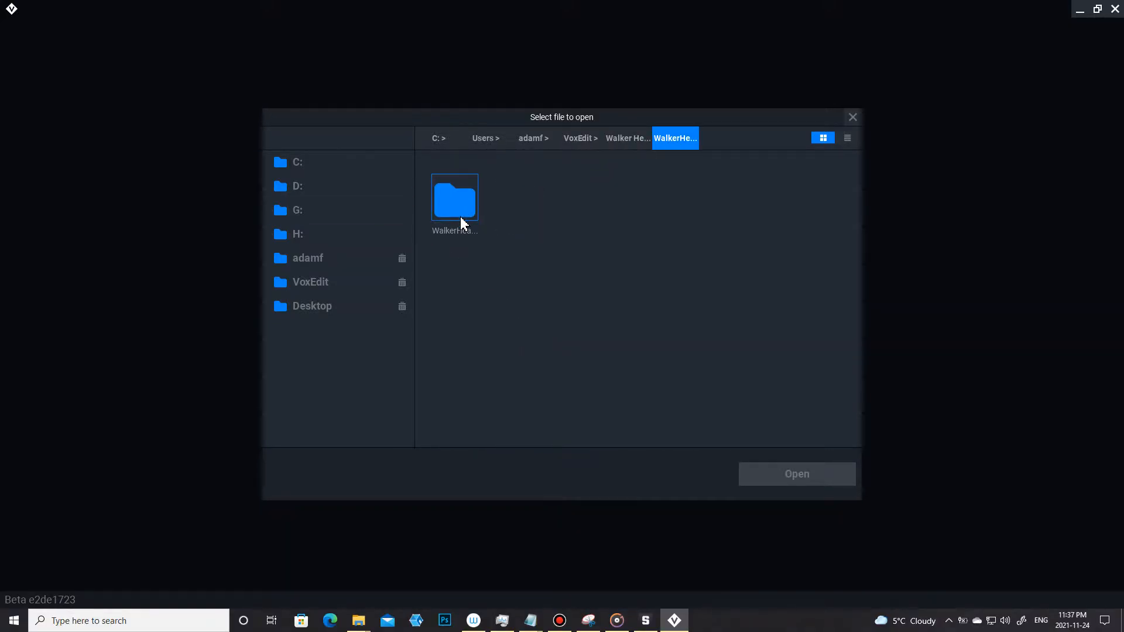
{"action": "double_click", "coordinate": [469, 214]}
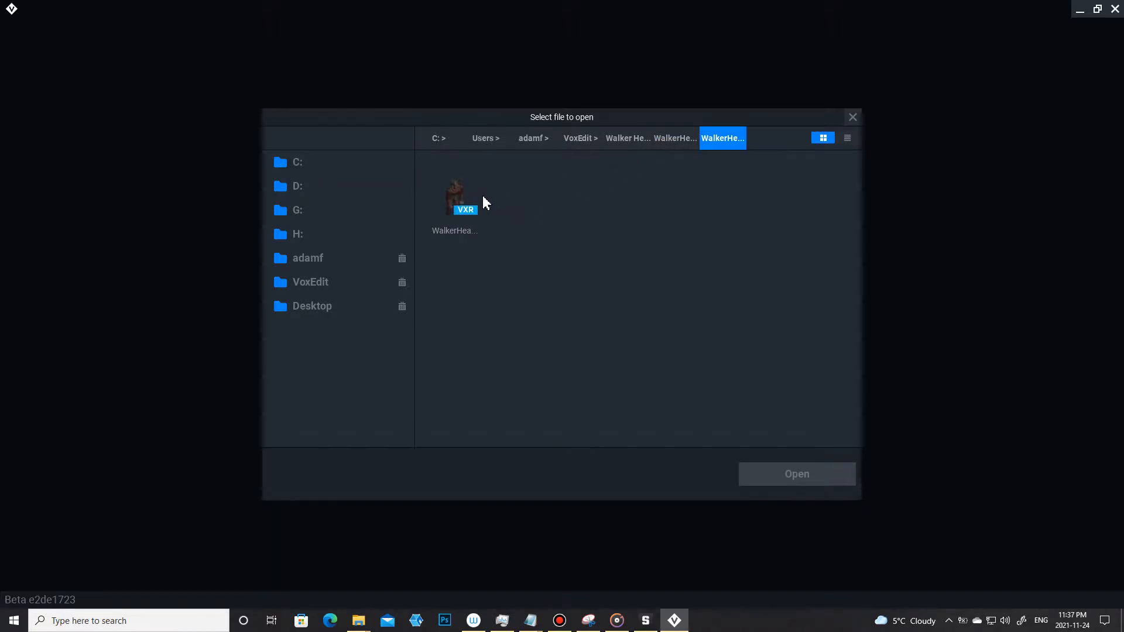
{"action": "left_click", "coordinate": [451, 202]}
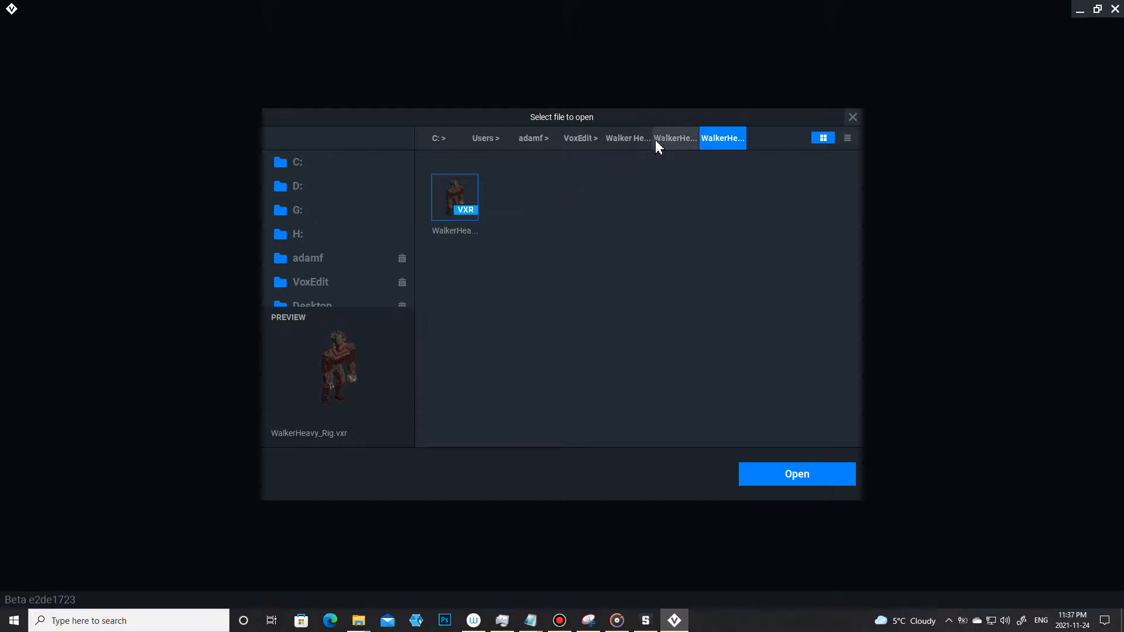
- Preview the Mammals_Biped_Large_Human file in the other heavy walker subfolder and return to the parent folder
{"action": "left_click", "coordinate": [627, 138]}
{"action": "double_click", "coordinate": [536, 197]}
{"action": "left_click", "coordinate": [467, 204]}
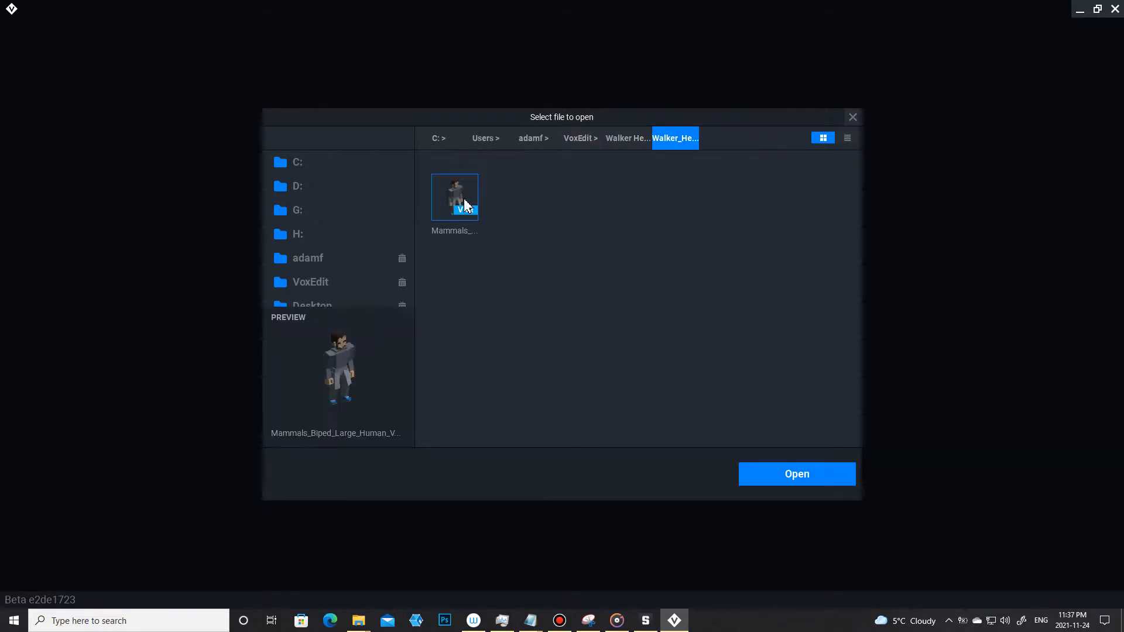
{"action": "left_click", "coordinate": [611, 140]}
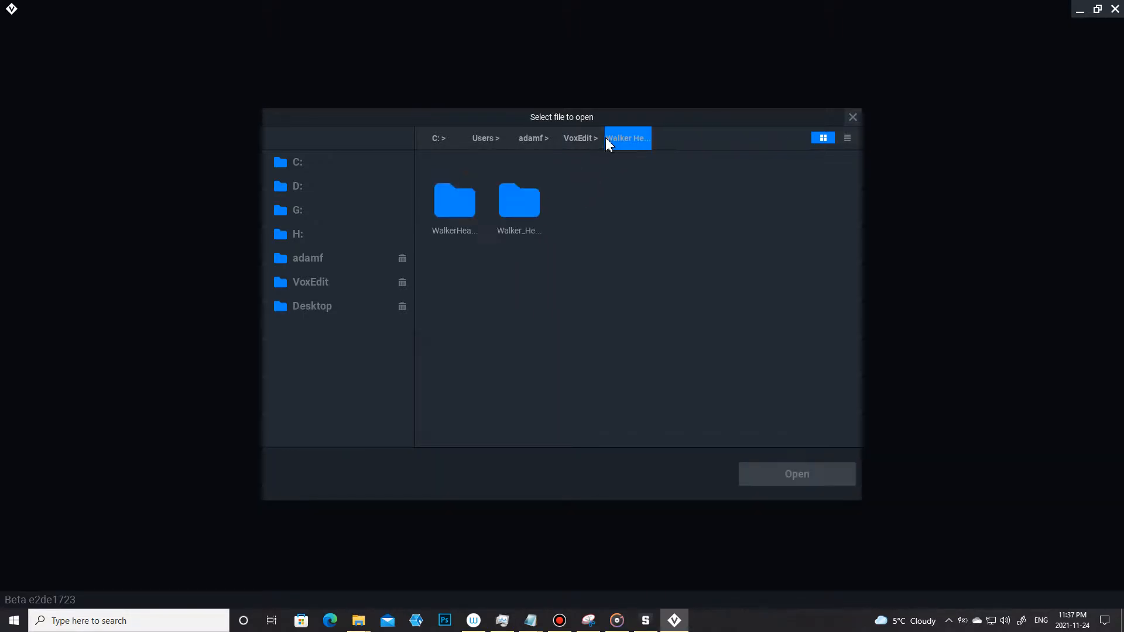
- Open WalkerHeavy_Rig.vxr from the heavy walker's nested rig folder in the Animator
{"action": "double_click", "coordinate": [462, 211]}
{"action": "double_click", "coordinate": [456, 213]}
{"action": "left_click", "coordinate": [454, 214]}
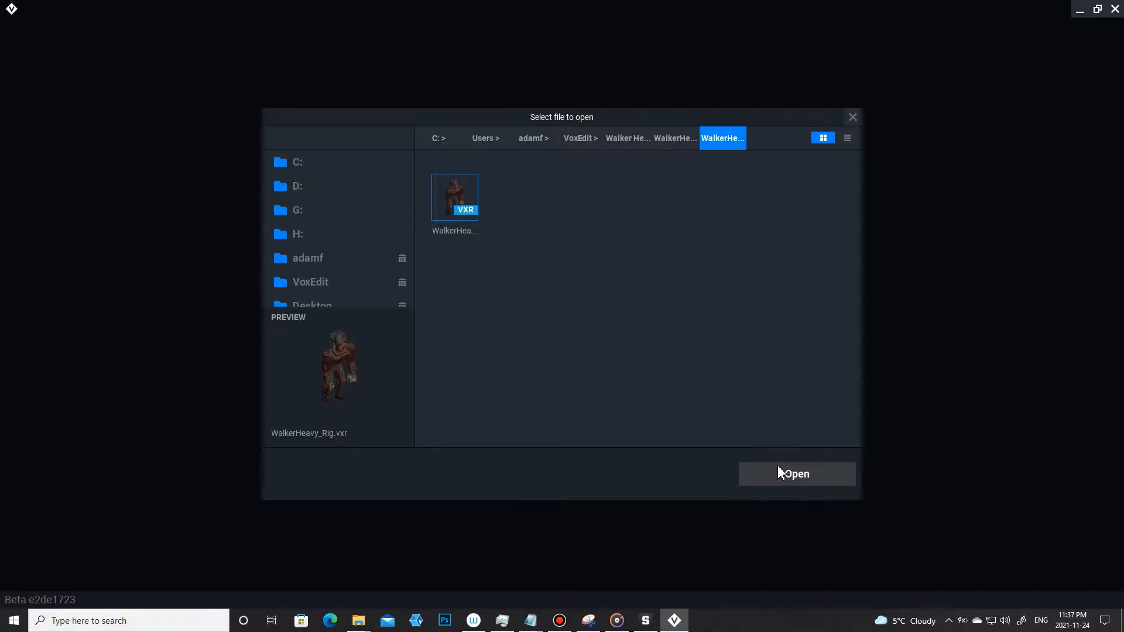
{"action": "left_click", "coordinate": [785, 478]}
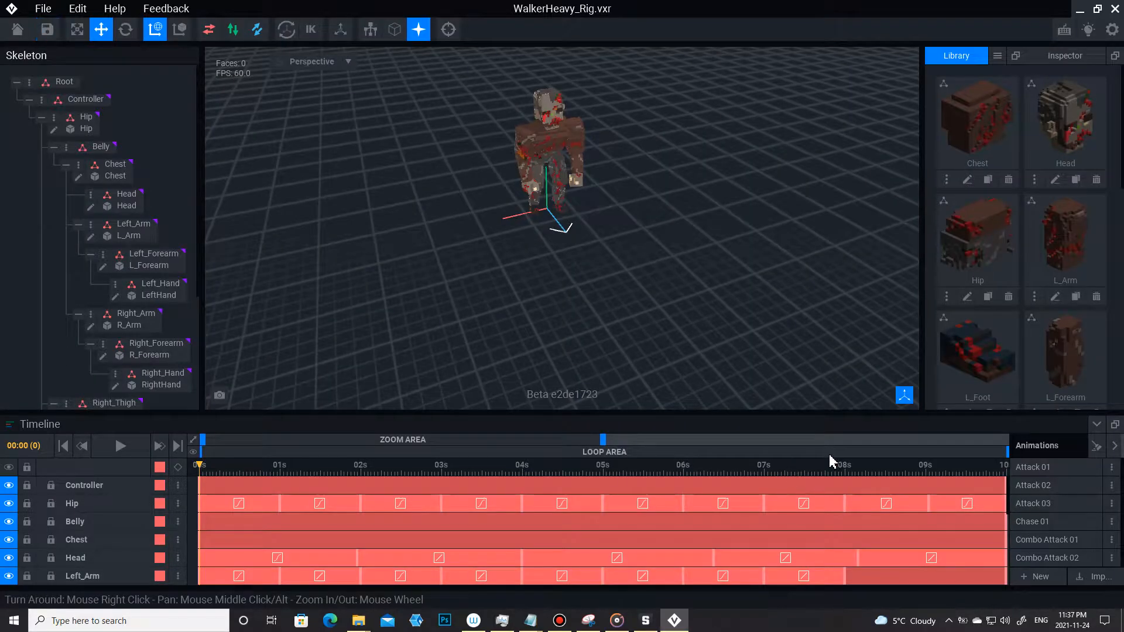
- Play the rig's Attack 01 and Idle 01 animations, examining the idle pose from the side
{"action": "left_click", "coordinate": [1048, 473]}
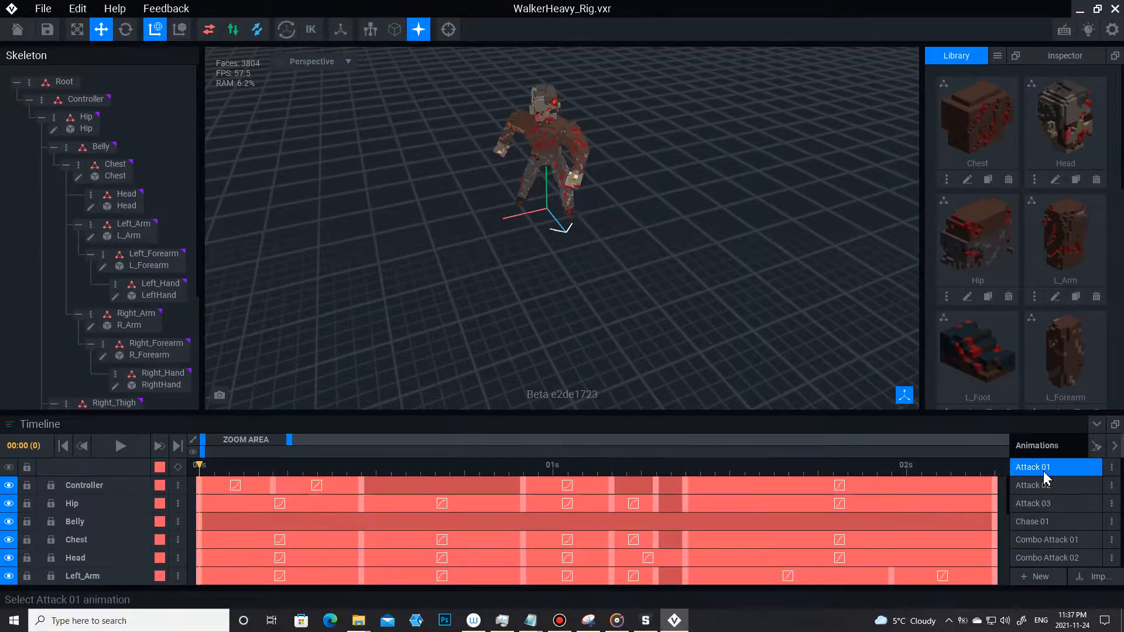
{"action": "key", "text": "space"}
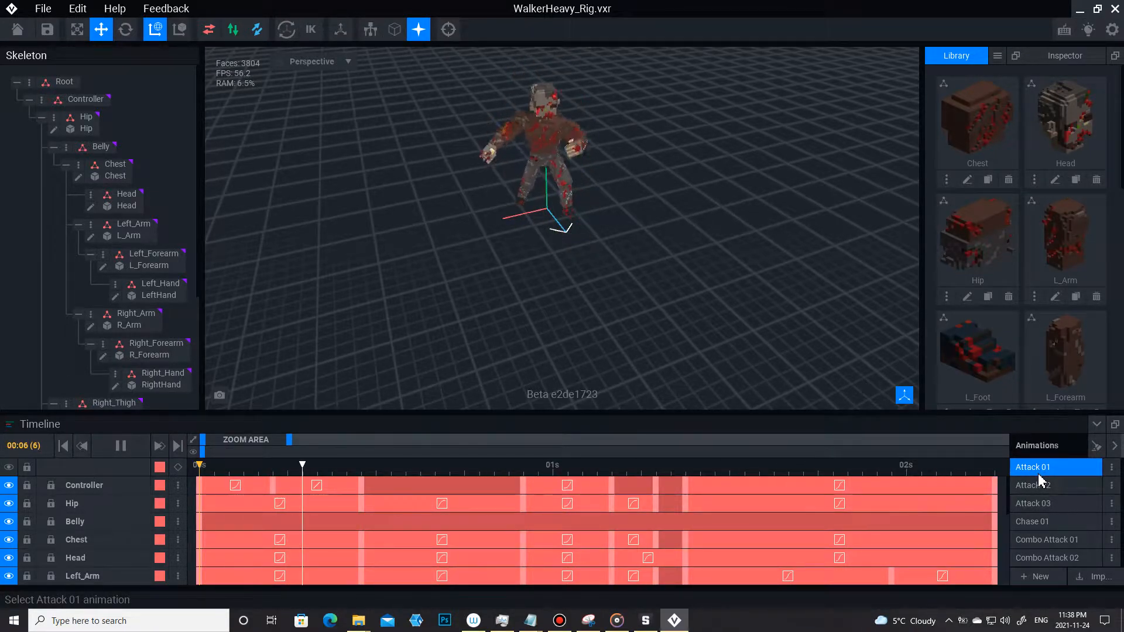
{"action": "scroll", "coordinate": [1039, 480], "scroll_direction": "down", "scroll_amount": 5}
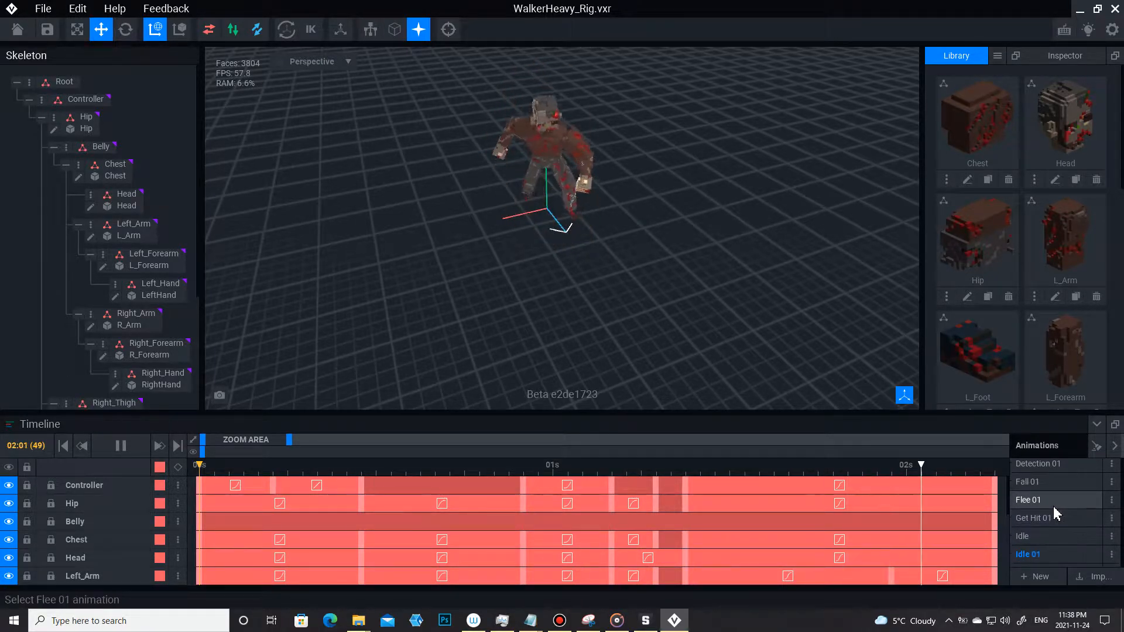
{"action": "scroll", "coordinate": [1041, 512], "scroll_direction": "down", "scroll_amount": 2}
{"action": "left_click", "coordinate": [1041, 511]}
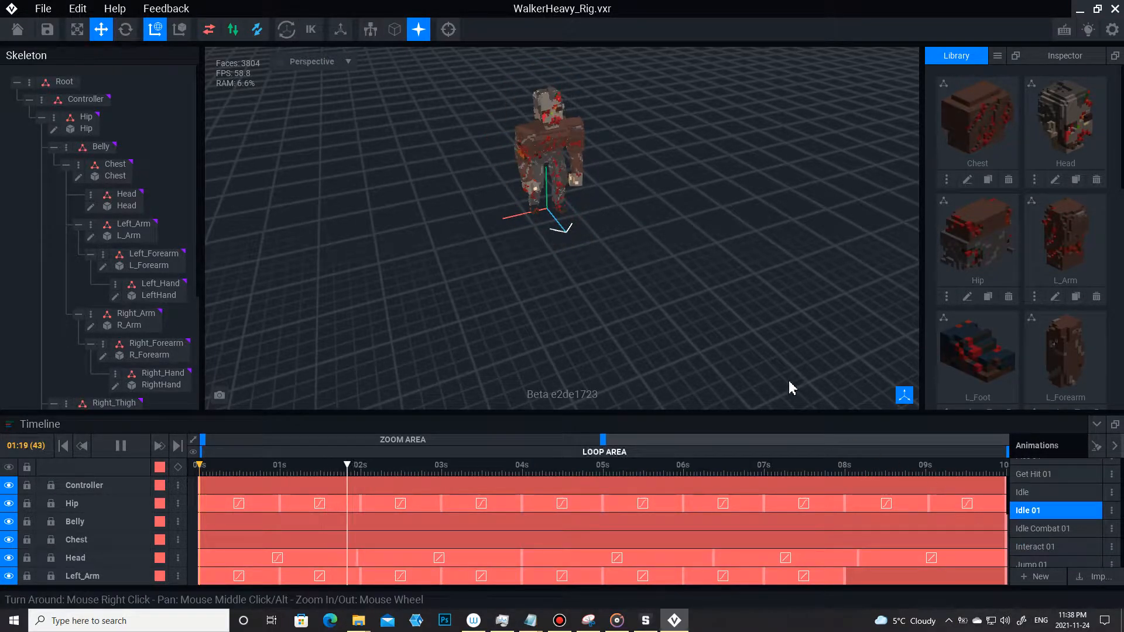
{"action": "right_click_drag", "start_coordinate": [572, 233], "coordinate": [572, 233]}
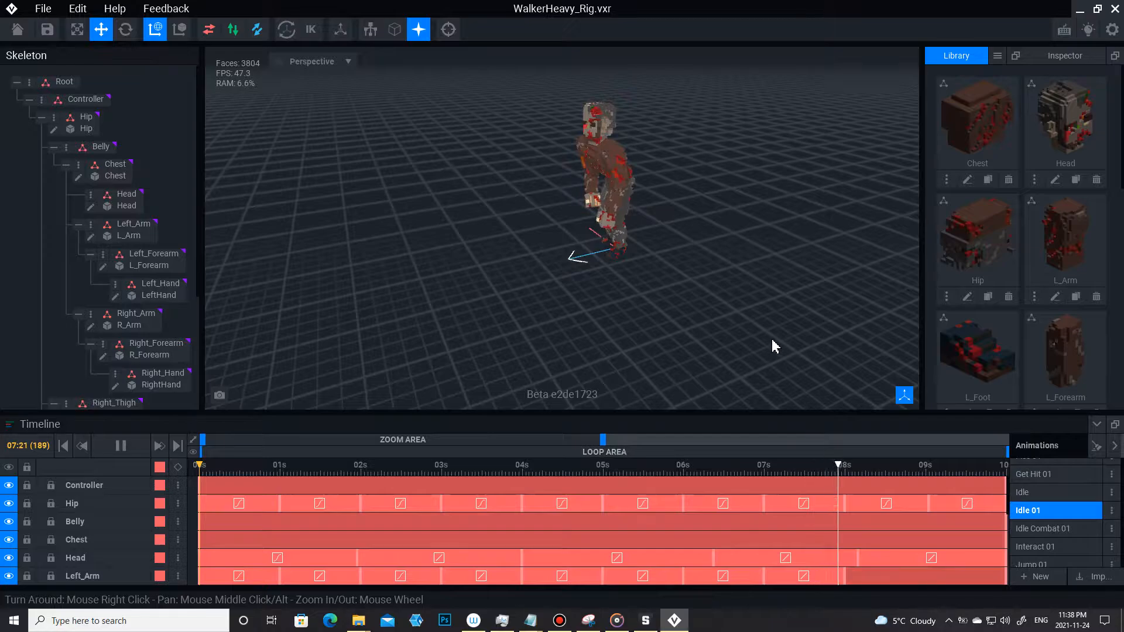
- Return to the attack animations, look at Attack 01 from the side and play Attack 02
{"action": "scroll", "coordinate": [1056, 524], "scroll_direction": "up", "scroll_amount": 4}
{"action": "scroll", "coordinate": [1048, 515], "scroll_direction": "up", "scroll_amount": 3}
{"action": "left_click", "coordinate": [1037, 467]}
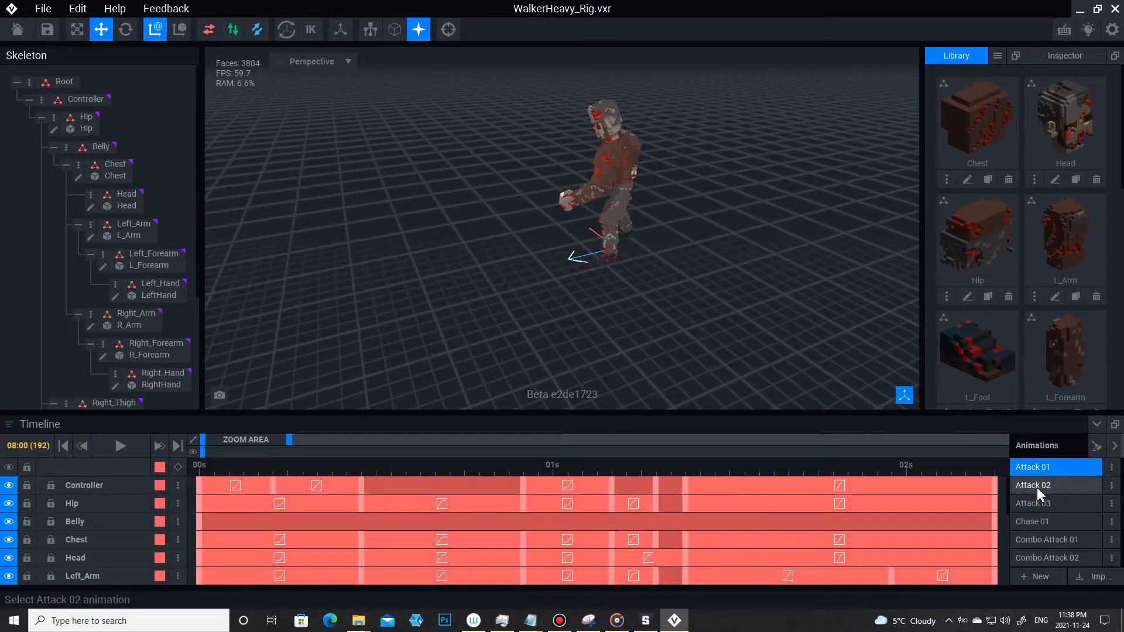
{"action": "left_click", "coordinate": [1037, 487]}
{"action": "key", "text": "space"}
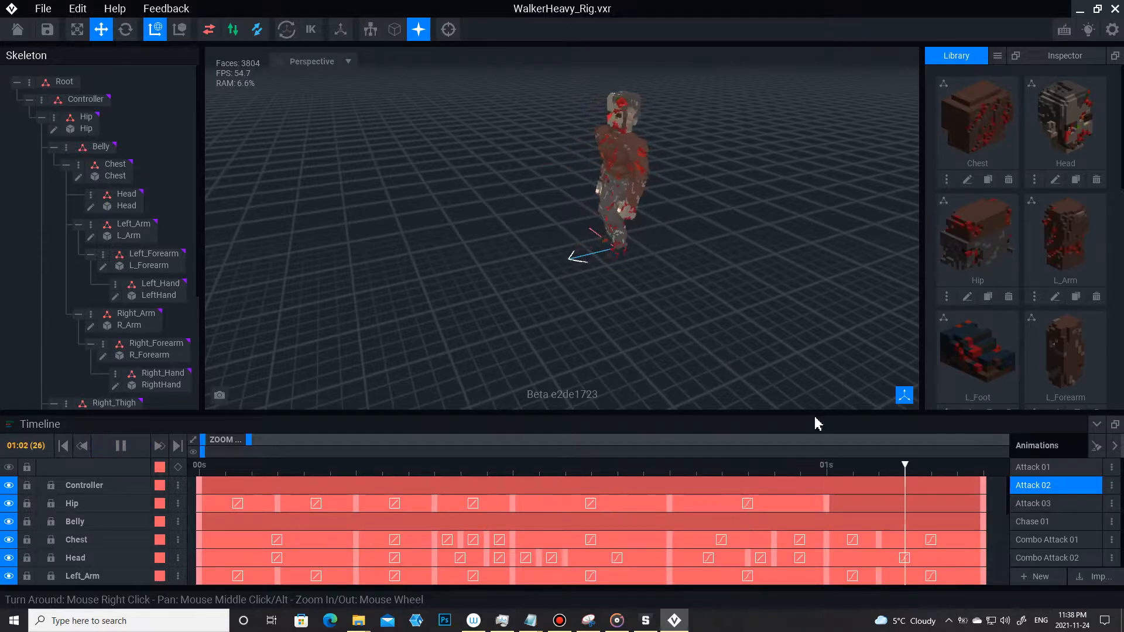
- Play the walker rig's Attack 03 and Chase 01 animations and return to the Game Maker scene
{"action": "left_click", "coordinate": [1051, 505]}
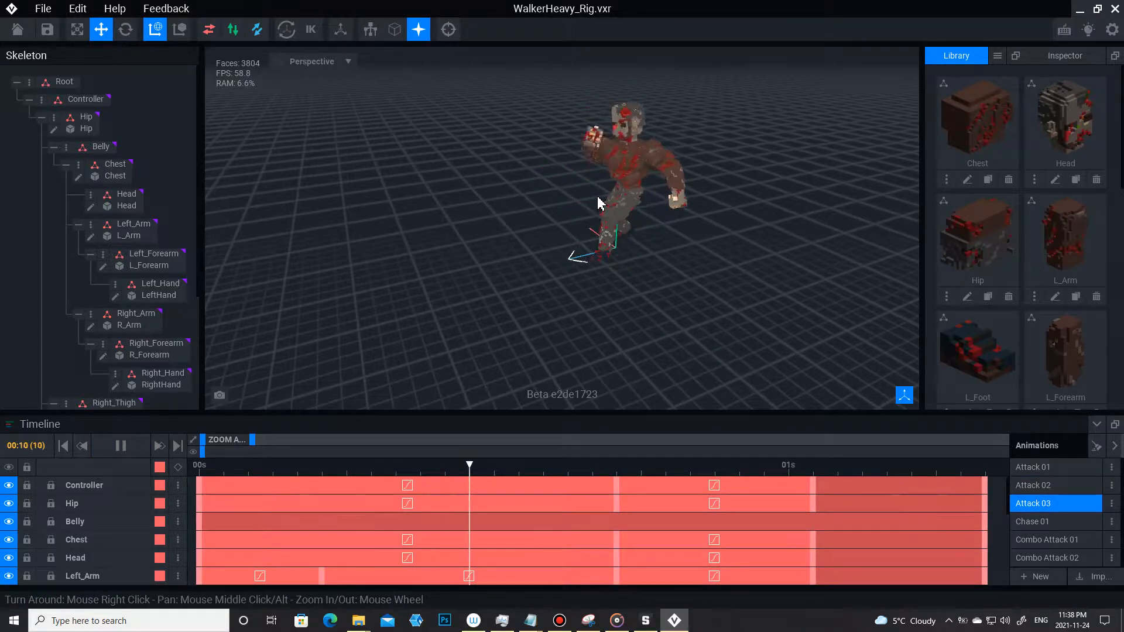
{"action": "left_click", "coordinate": [1060, 523]}
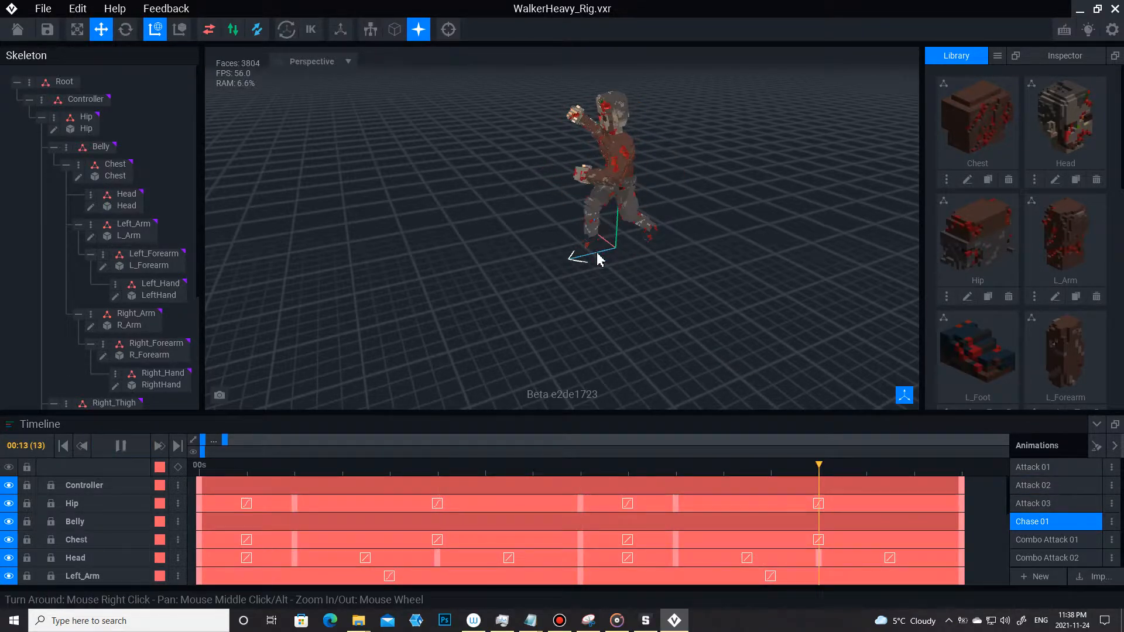
{"action": "key", "text": "alt+Tab"}
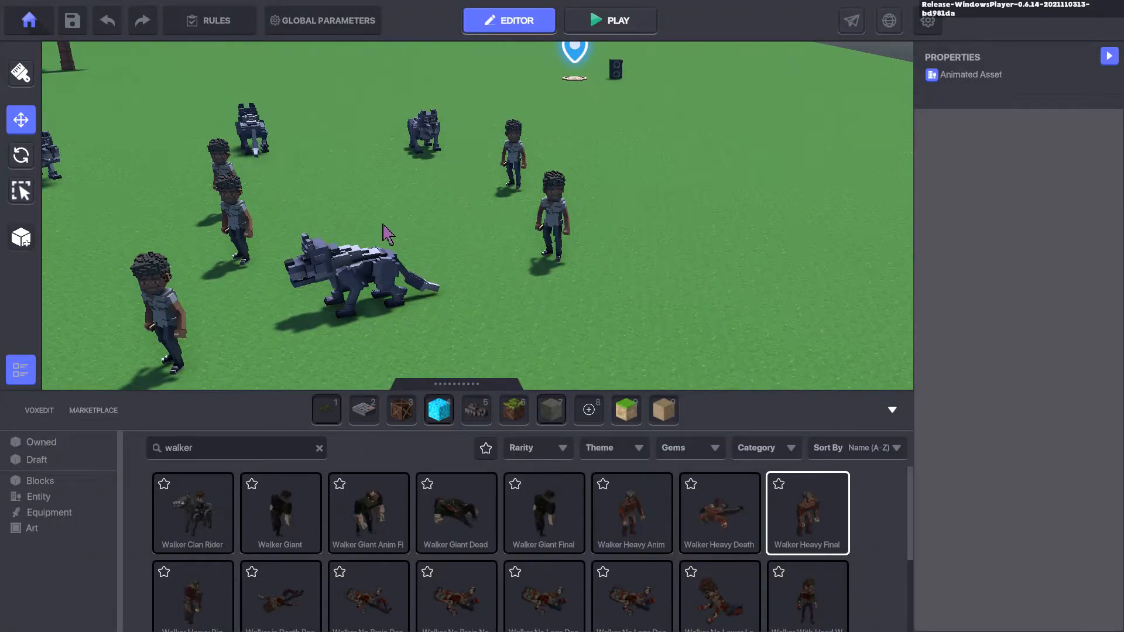
- Inspect one soldier's drop settings and its full Soldier behaviour logic, including attack speed, detection range and attack range
{"action": "left_click", "coordinate": [249, 230]}
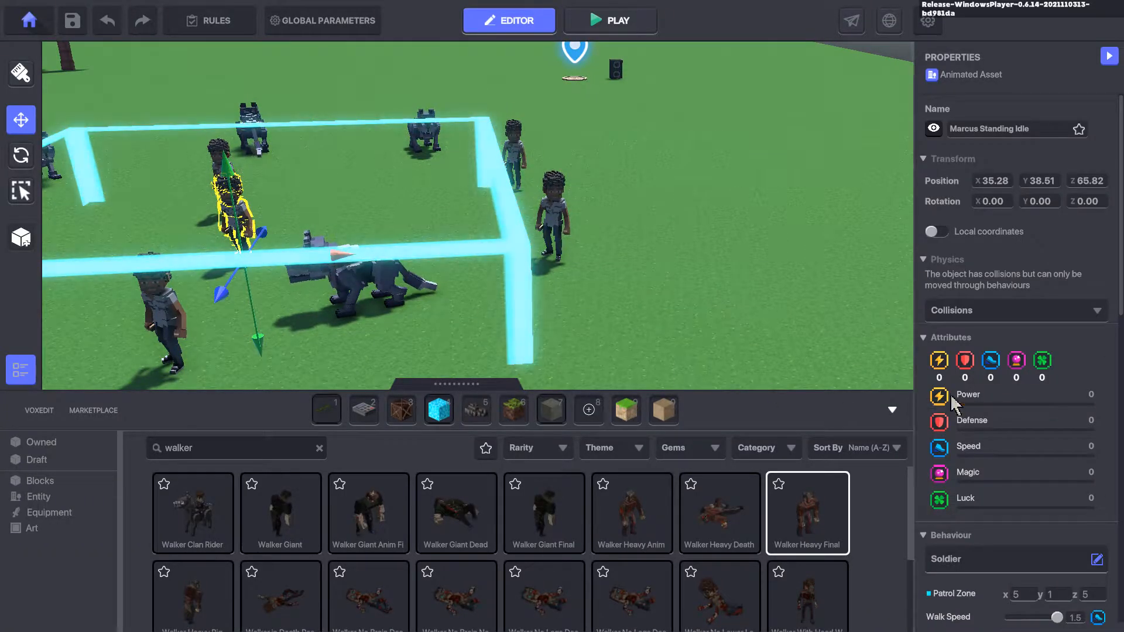
{"action": "scroll", "coordinate": [979, 483], "scroll_direction": "down", "scroll_amount": 5}
{"action": "scroll", "coordinate": [978, 483], "scroll_direction": "down", "scroll_amount": 3}
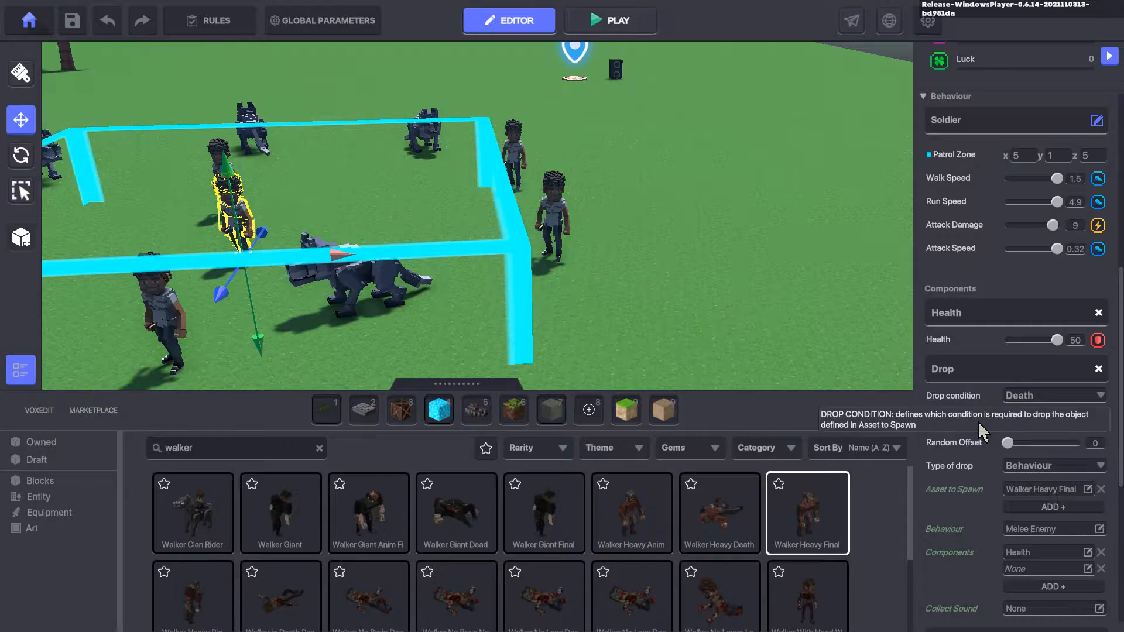
{"action": "scroll", "coordinate": [983, 491], "scroll_direction": "down", "scroll_amount": 3}
{"action": "left_click", "coordinate": [989, 501]}
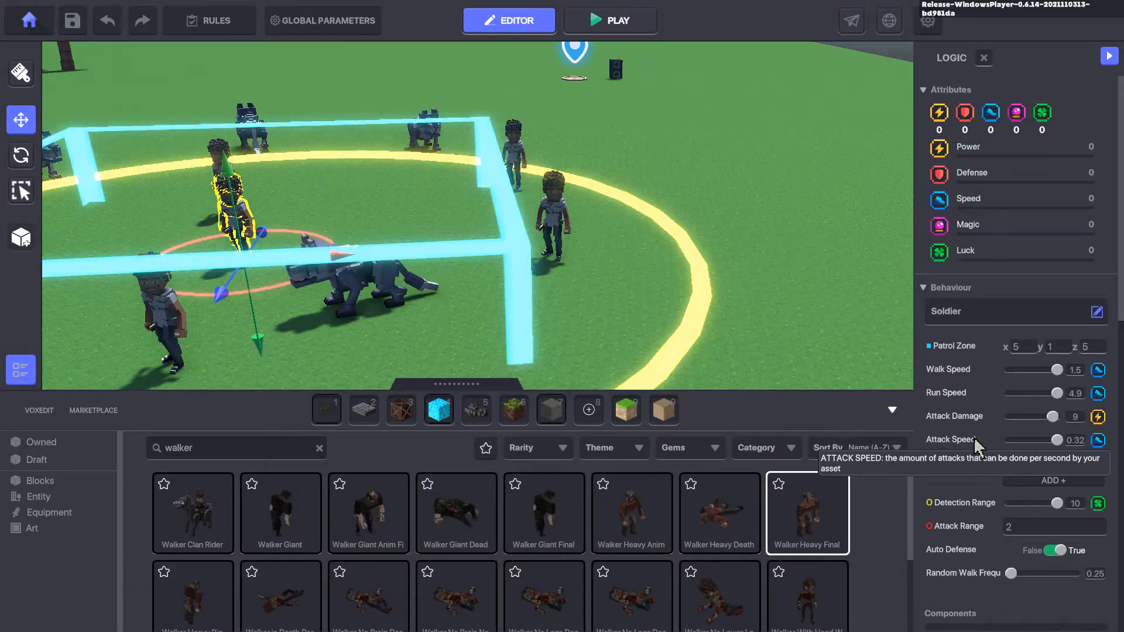
{"action": "scroll", "coordinate": [975, 427], "scroll_direction": "down", "scroll_amount": 3}
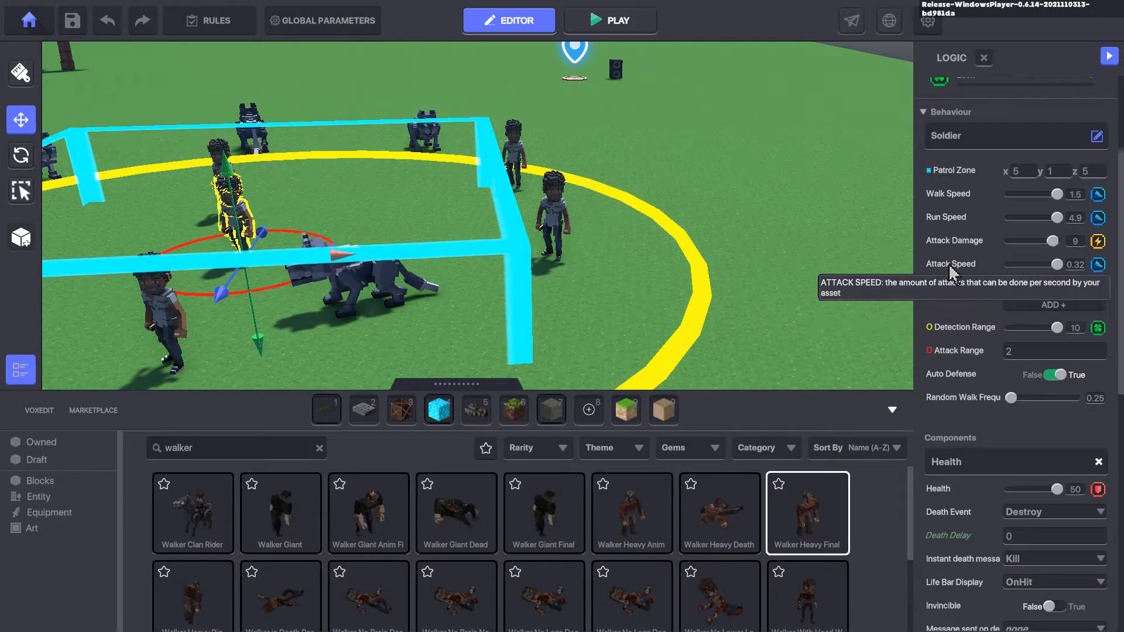
- Close the soldier's logic view and review its Health and Drop components in the regular properties
{"action": "left_click", "coordinate": [477, 230]}
{"action": "left_click", "coordinate": [233, 226]}
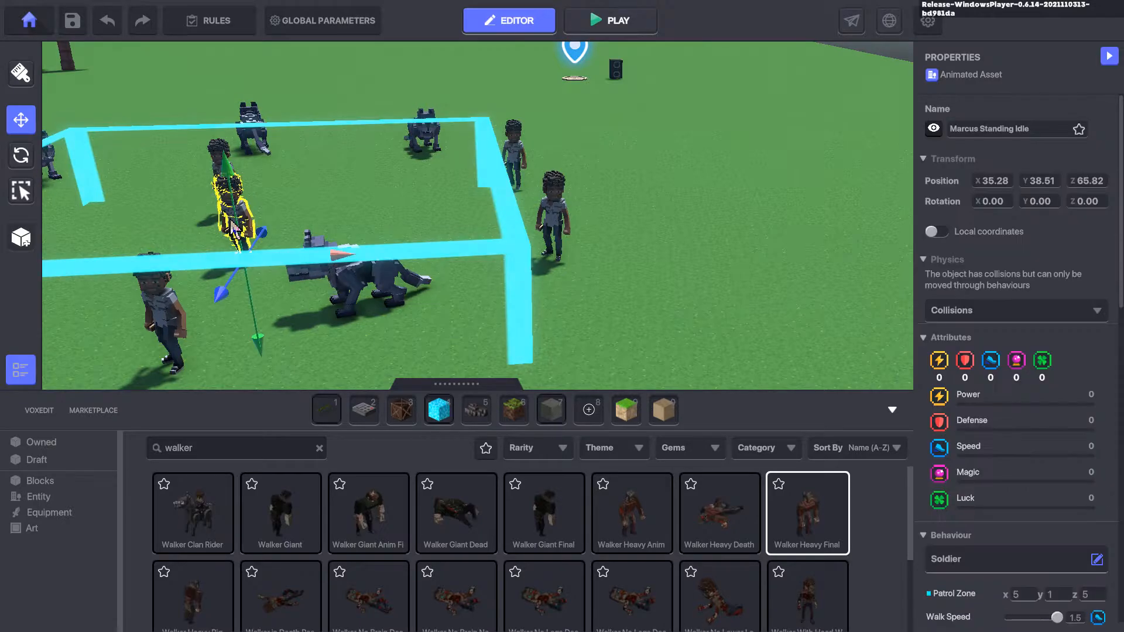
{"action": "scroll", "coordinate": [999, 388], "scroll_direction": "down", "scroll_amount": 5}
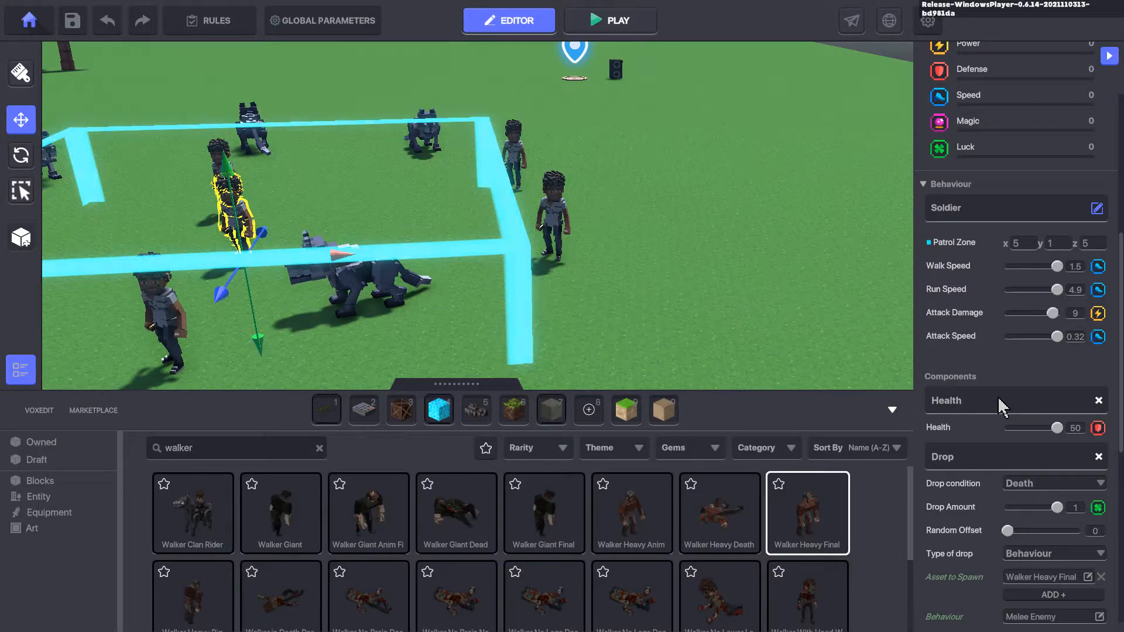
{"action": "scroll", "coordinate": [1000, 412], "scroll_direction": "down", "scroll_amount": 2}
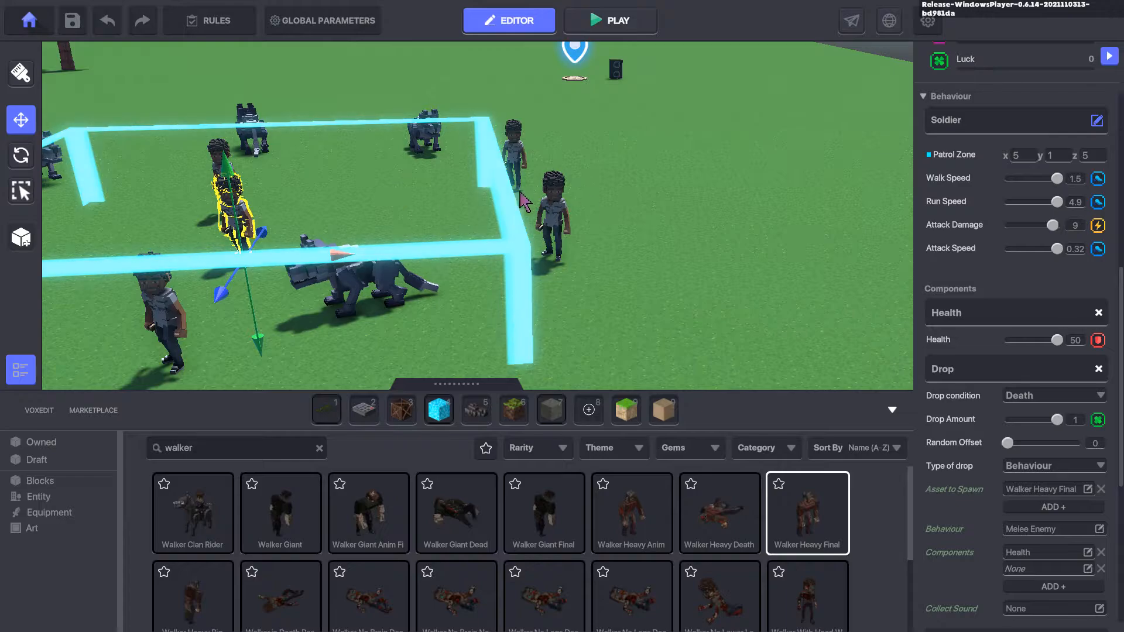
{"action": "left_click", "coordinate": [525, 225]}
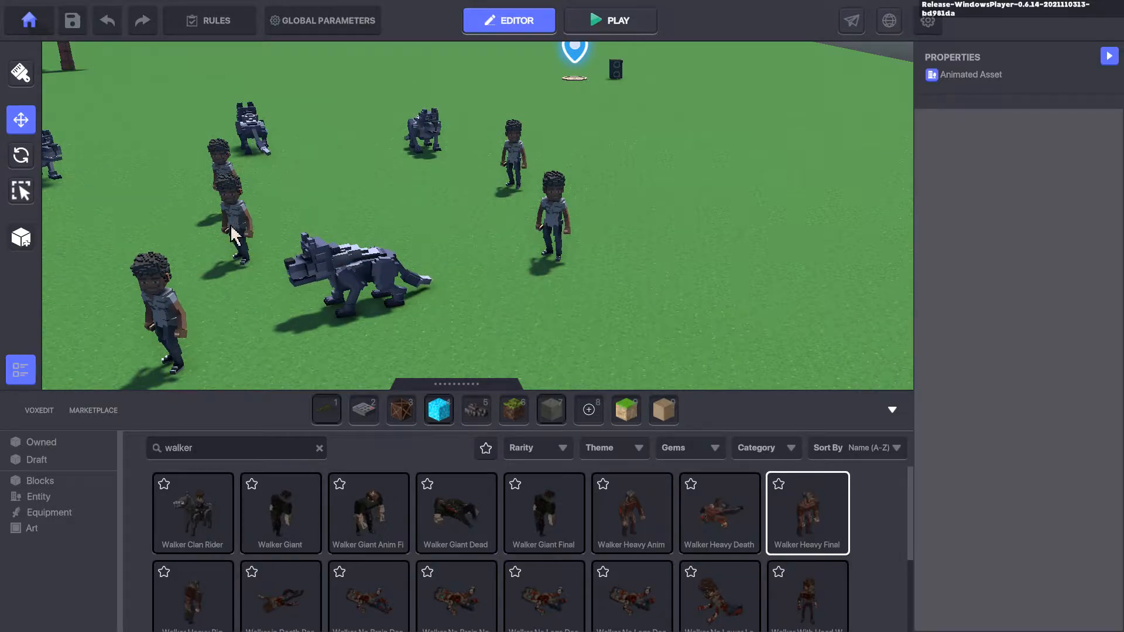
- Select all five soldiers and set the behaviour of the Walker Heavy Final they drop on death to Soldier
{"action": "middle_click_drag", "start_coordinate": [175, 303], "coordinate": [268, 308]}
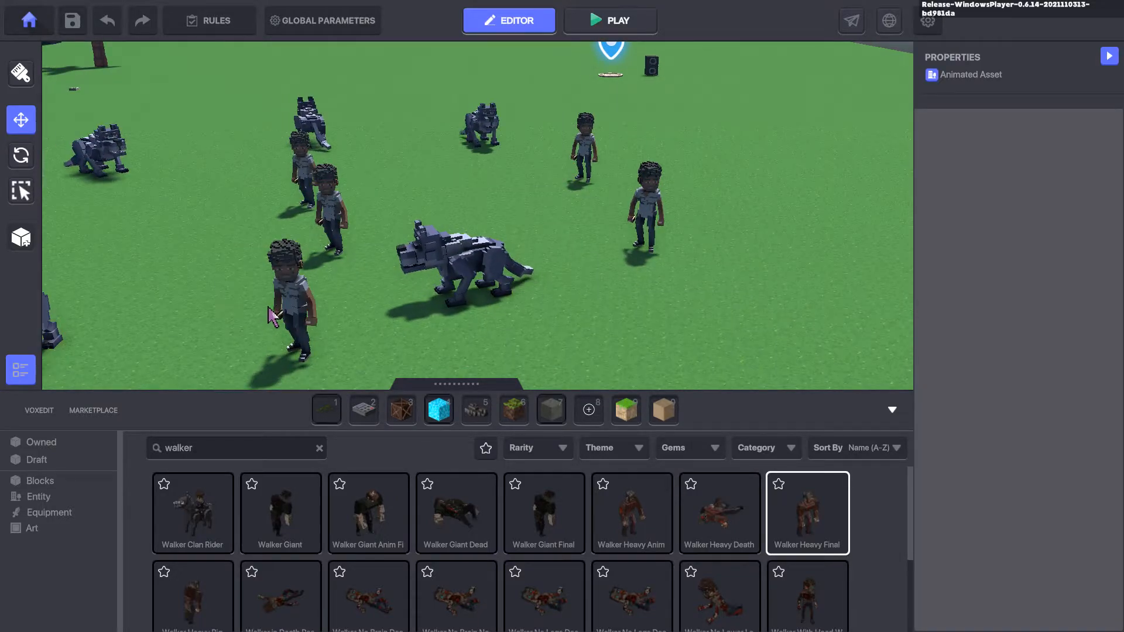
{"action": "left_click", "coordinate": [312, 287]}
{"action": "left_click", "coordinate": [329, 202], "text": "shift"}
{"action": "left_click", "coordinate": [302, 149], "text": "shift"}
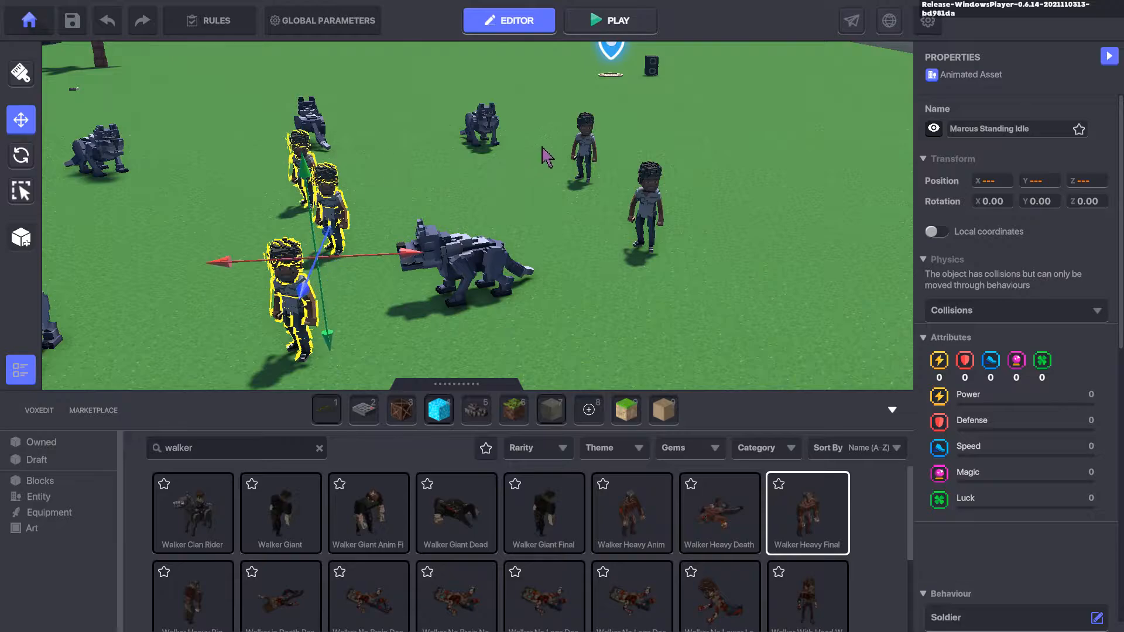
{"action": "left_click", "coordinate": [587, 143], "text": "shift"}
{"action": "left_click", "coordinate": [649, 202], "text": "shift"}
{"action": "scroll", "coordinate": [974, 428], "scroll_direction": "down", "scroll_amount": 3}
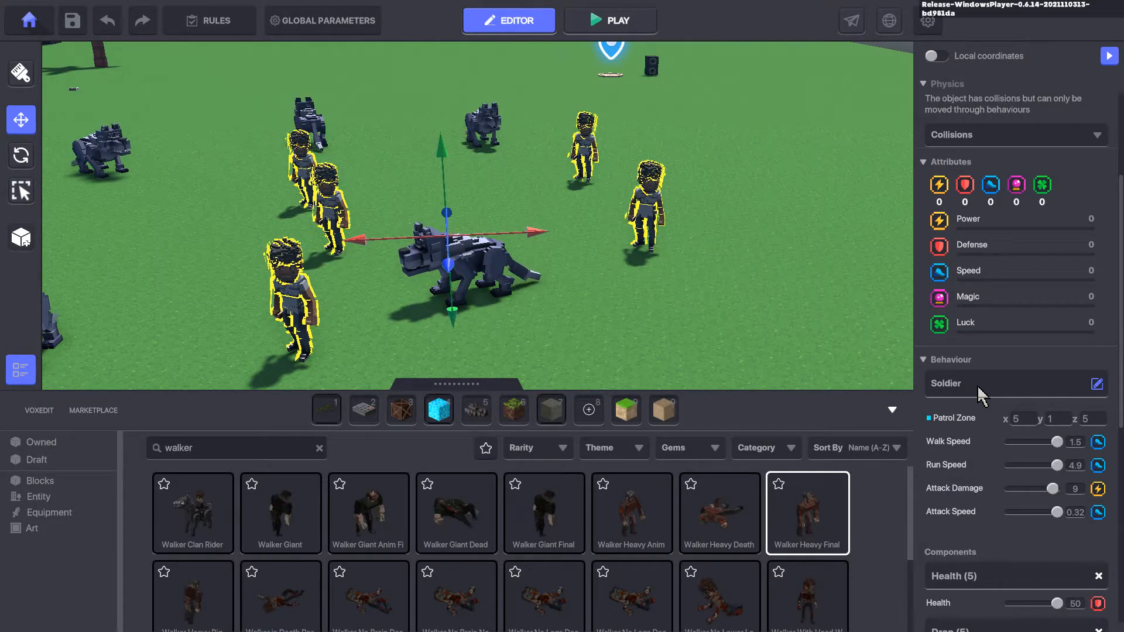
{"action": "scroll", "coordinate": [977, 393], "scroll_direction": "down", "scroll_amount": 5}
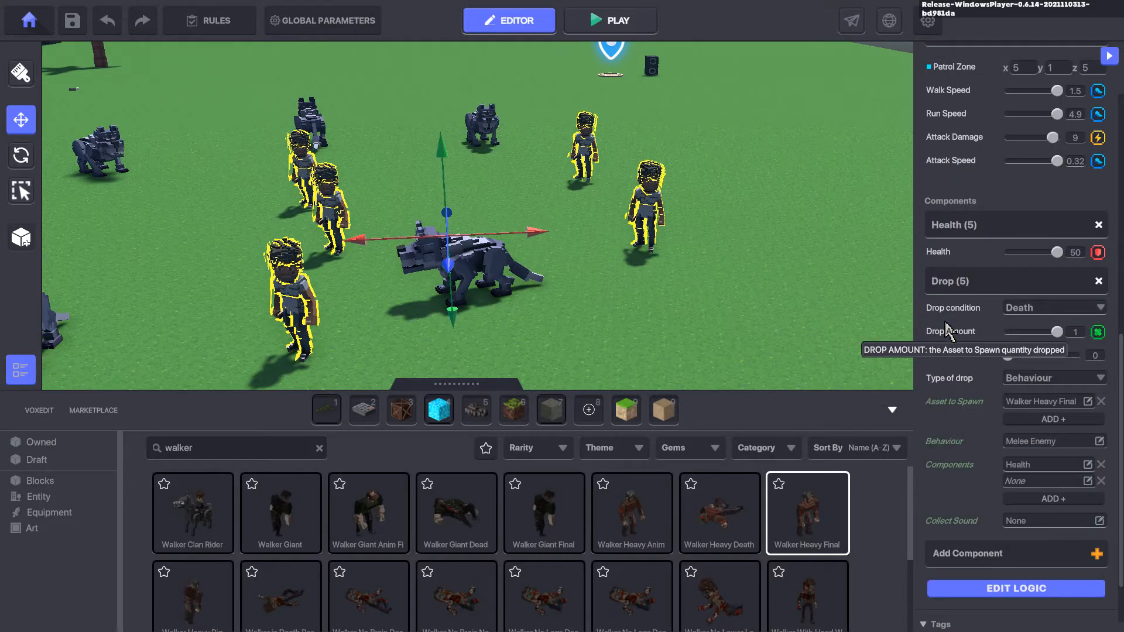
{"action": "left_click", "coordinate": [1055, 445]}
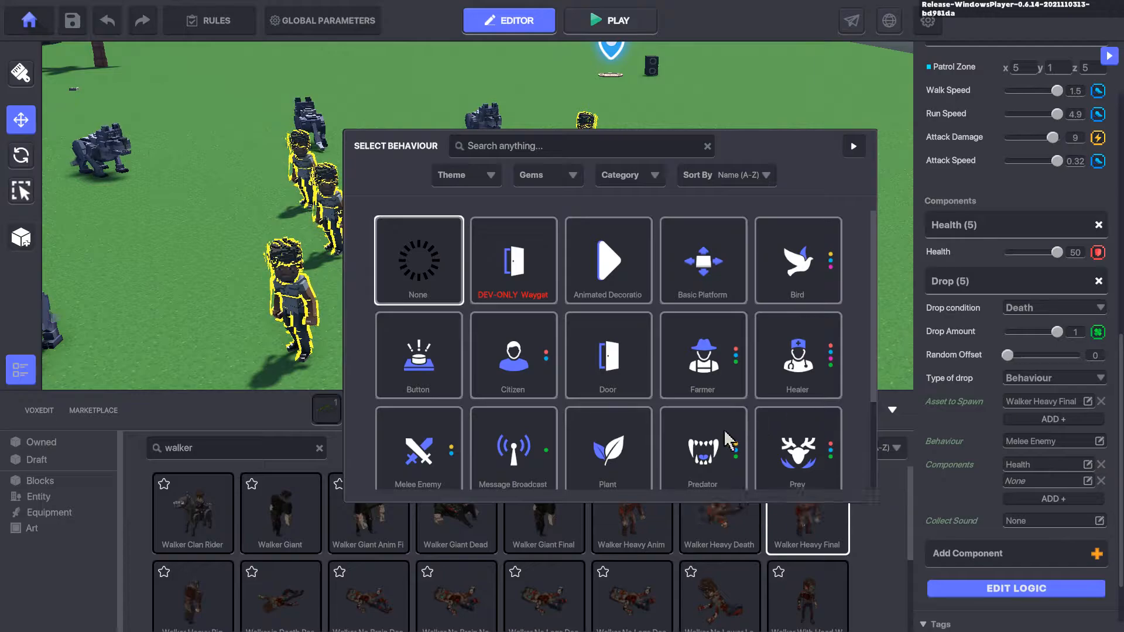
{"action": "scroll", "coordinate": [796, 463], "scroll_direction": "down", "scroll_amount": 3}
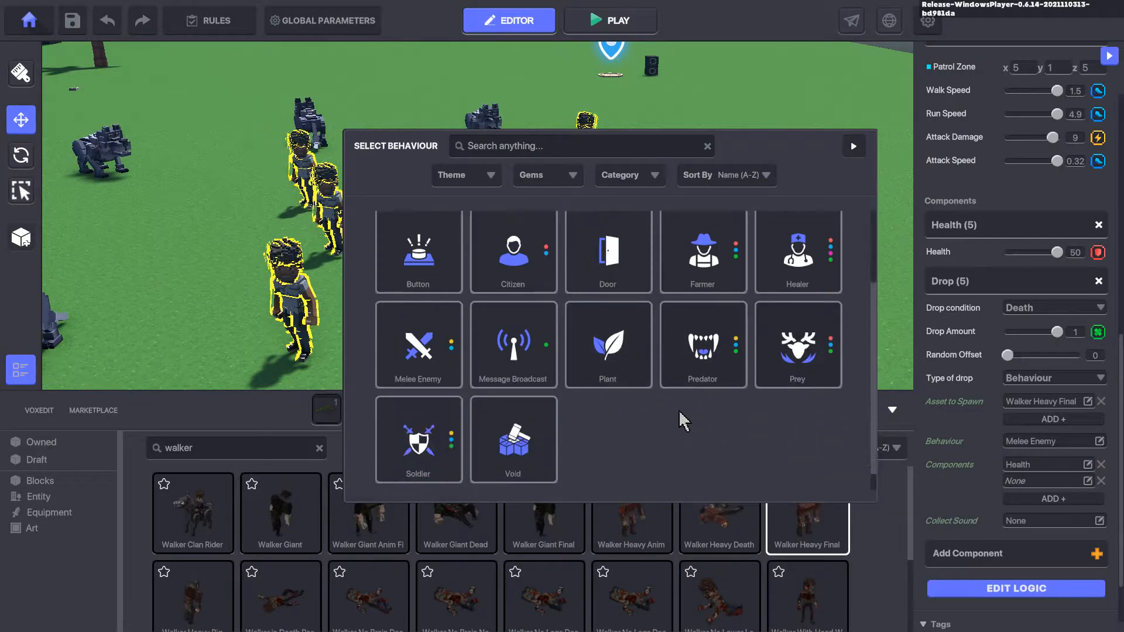
{"action": "left_click", "coordinate": [413, 436]}
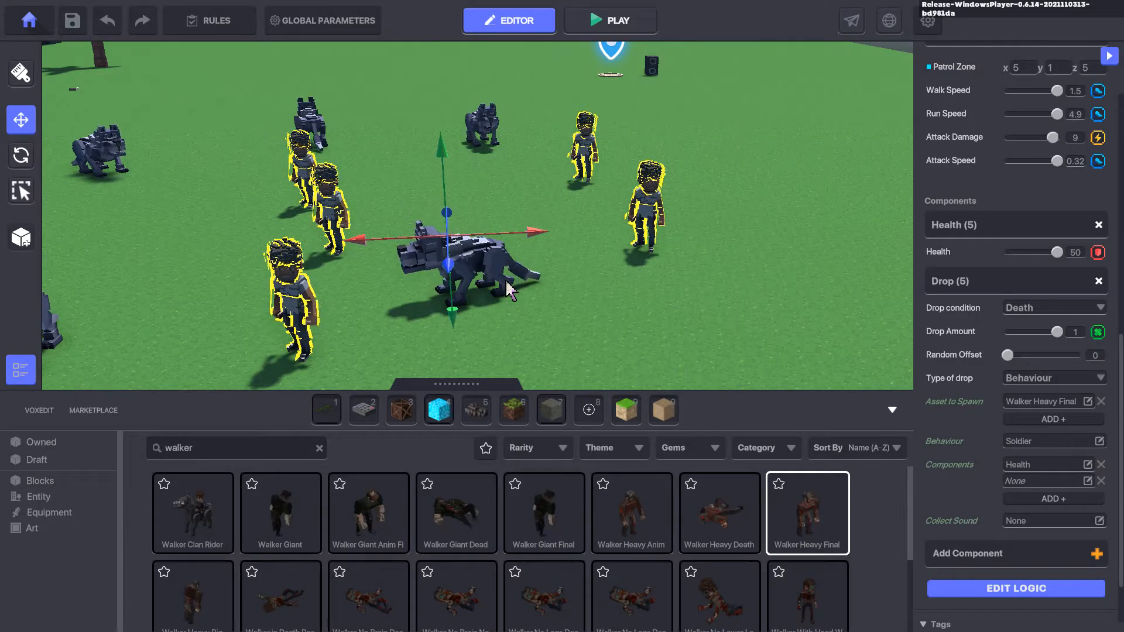
- Playtest the scene, approach the battle to watch the dropped walkers fight the wolves, and return to the editor
{"action": "left_click", "coordinate": [610, 21]}
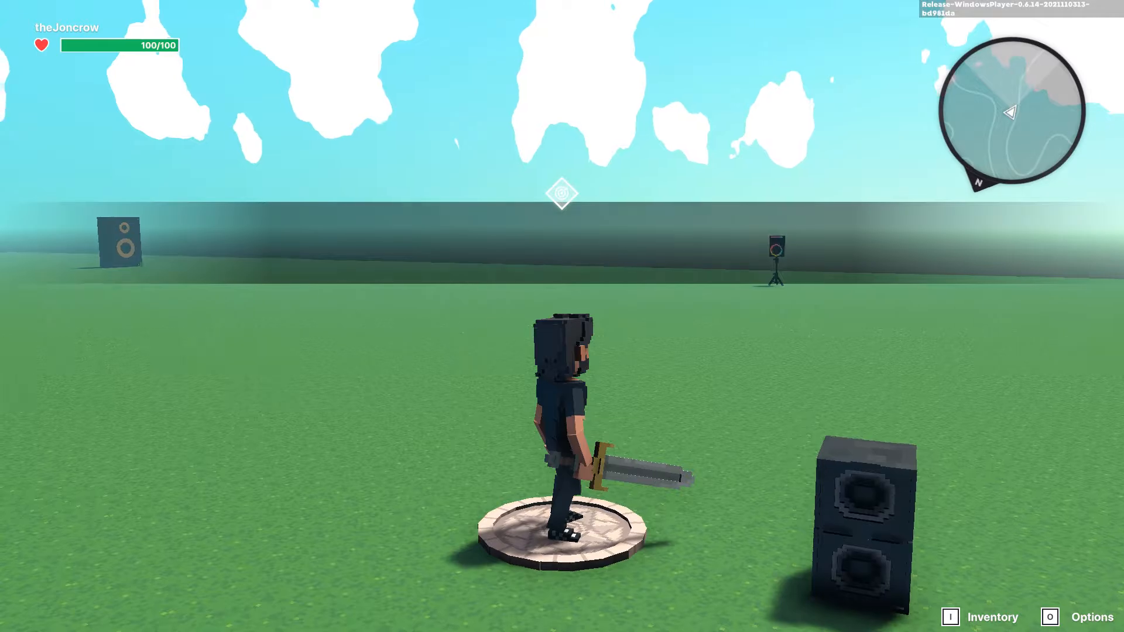
{"action": "key", "text": "w"}
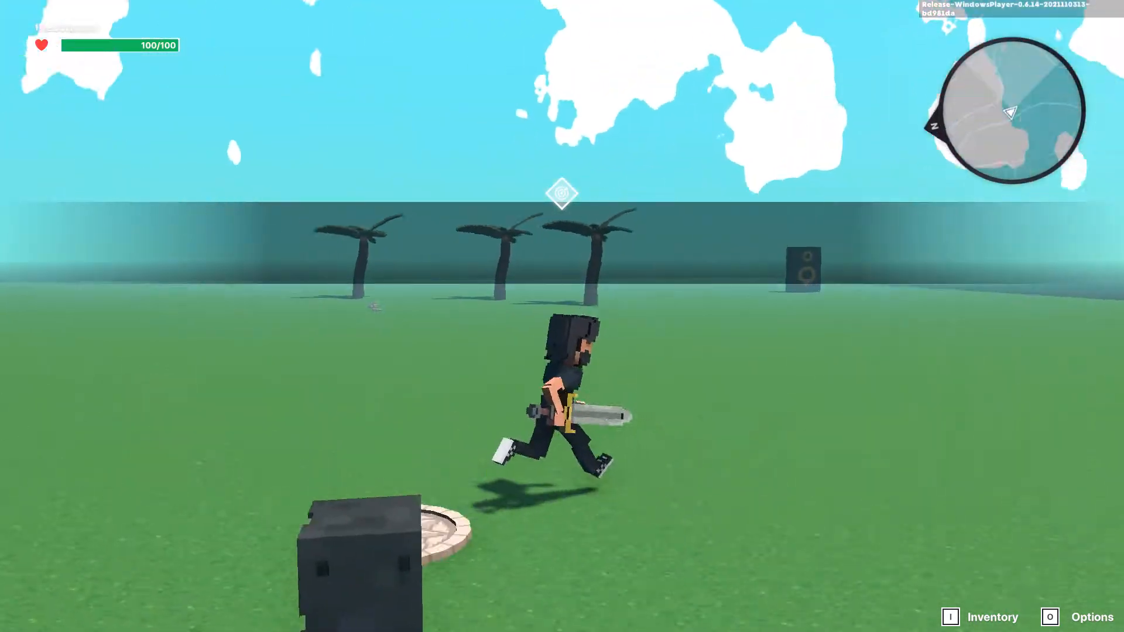
{"action": "key", "text": "w"}
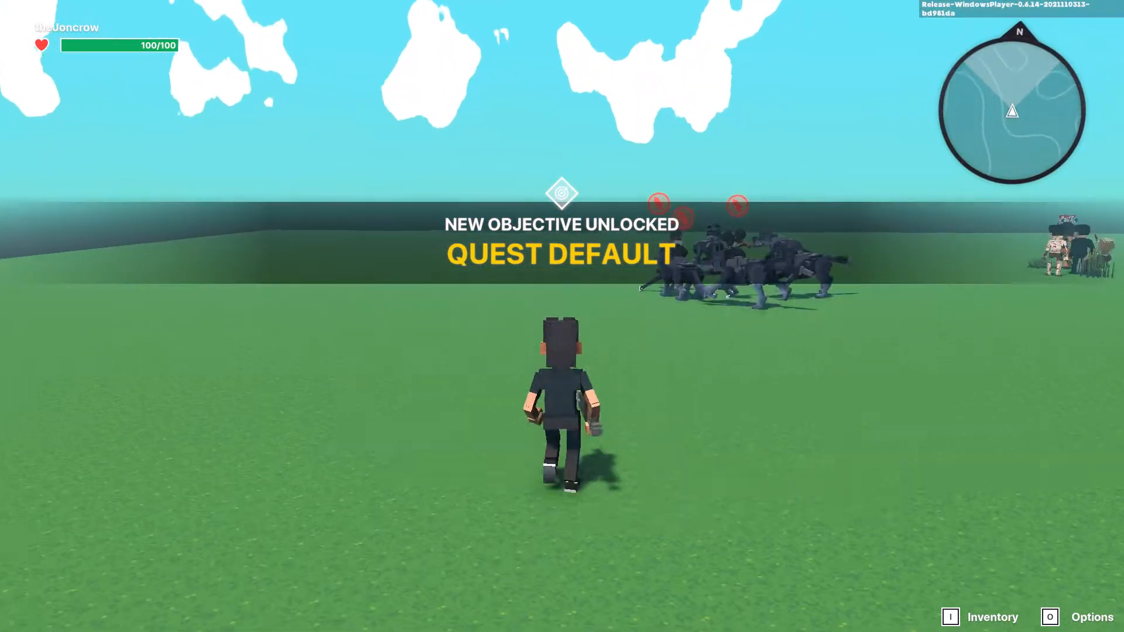
{"action": "key", "text": "a"}
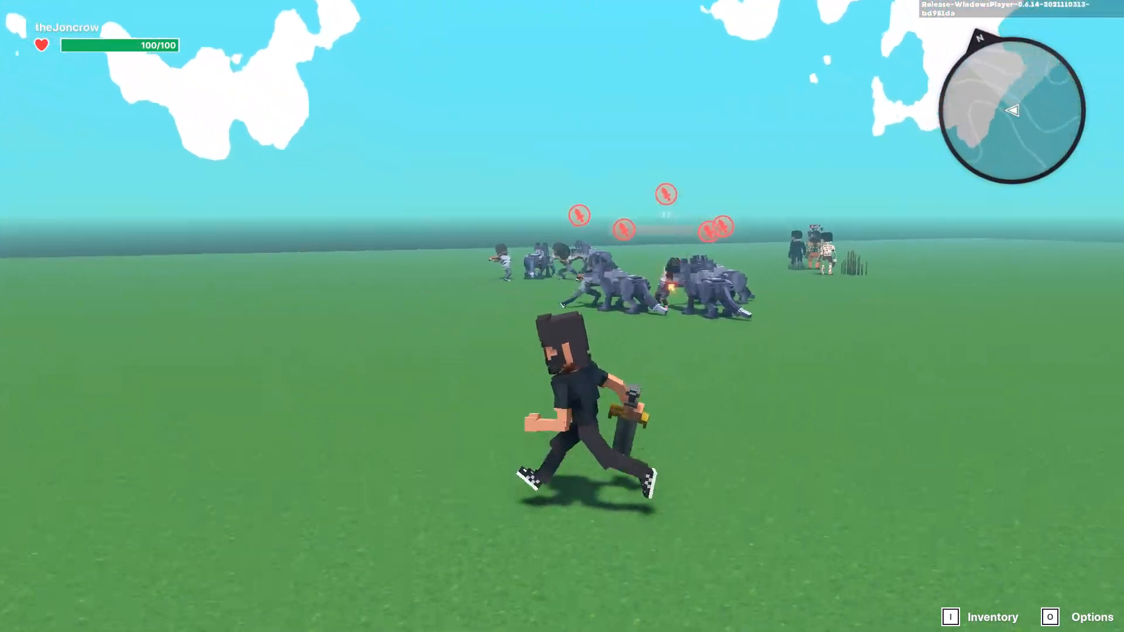
{"action": "key", "text": "w"}
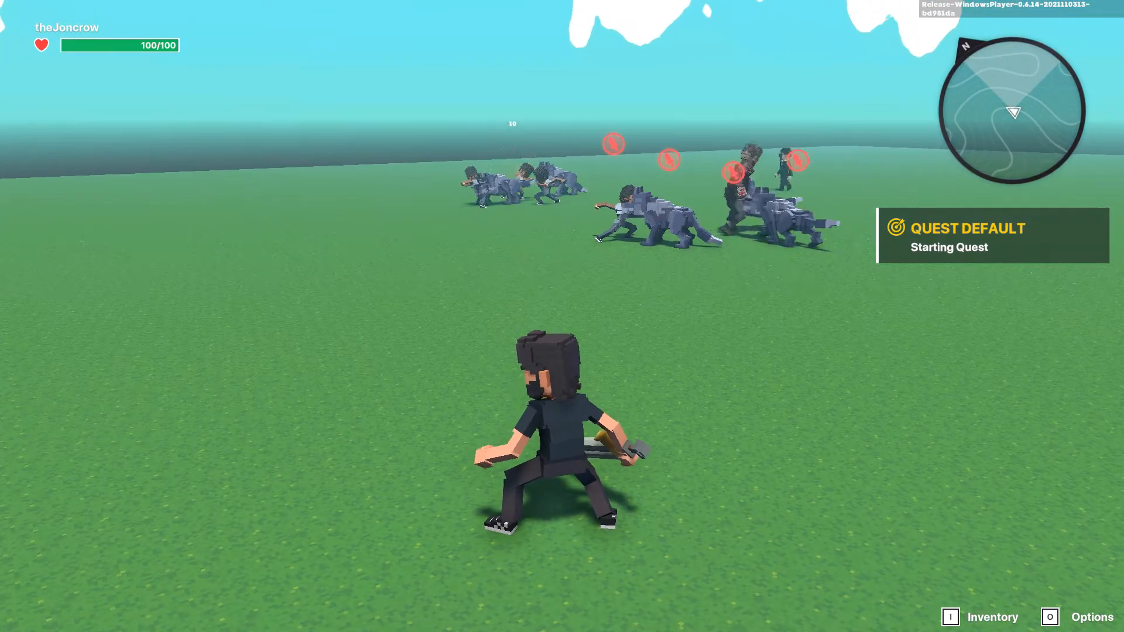
{"action": "key", "text": "w"}
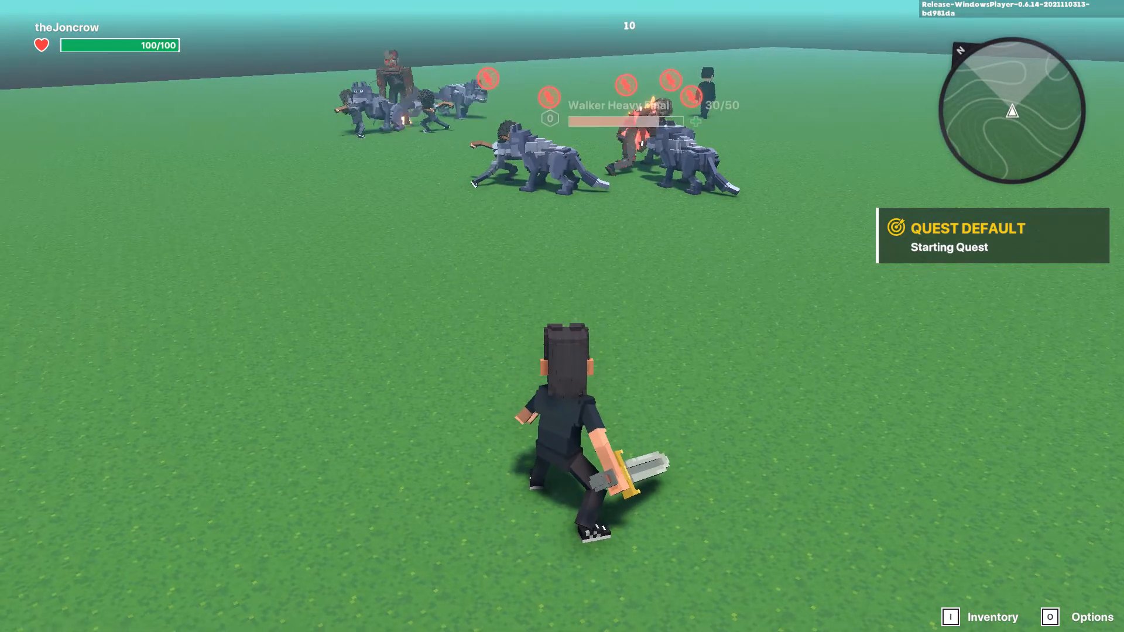
{"action": "key", "text": "d"}
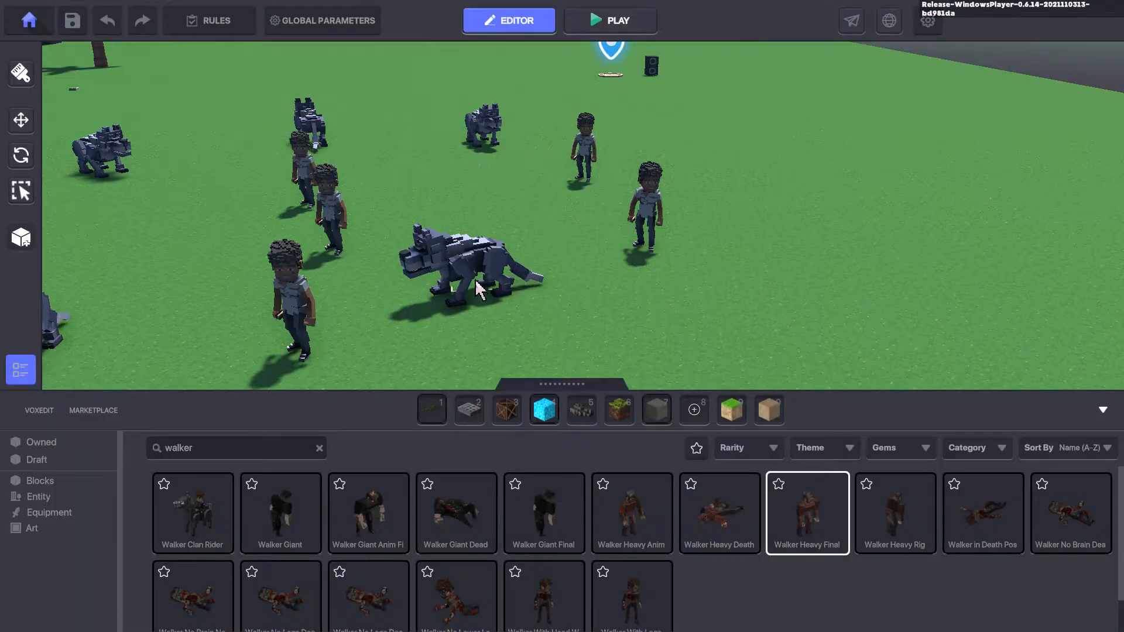
- Select all five wolves and add a Health component to them
{"action": "left_click", "coordinate": [476, 282]}
{"action": "scroll", "coordinate": [999, 411], "scroll_direction": "down", "scroll_amount": 6}
{"action": "middle_click_drag", "start_coordinate": [597, 312], "coordinate": [673, 216]}
{"action": "left_click", "coordinate": [527, 230], "text": "ctrl"}
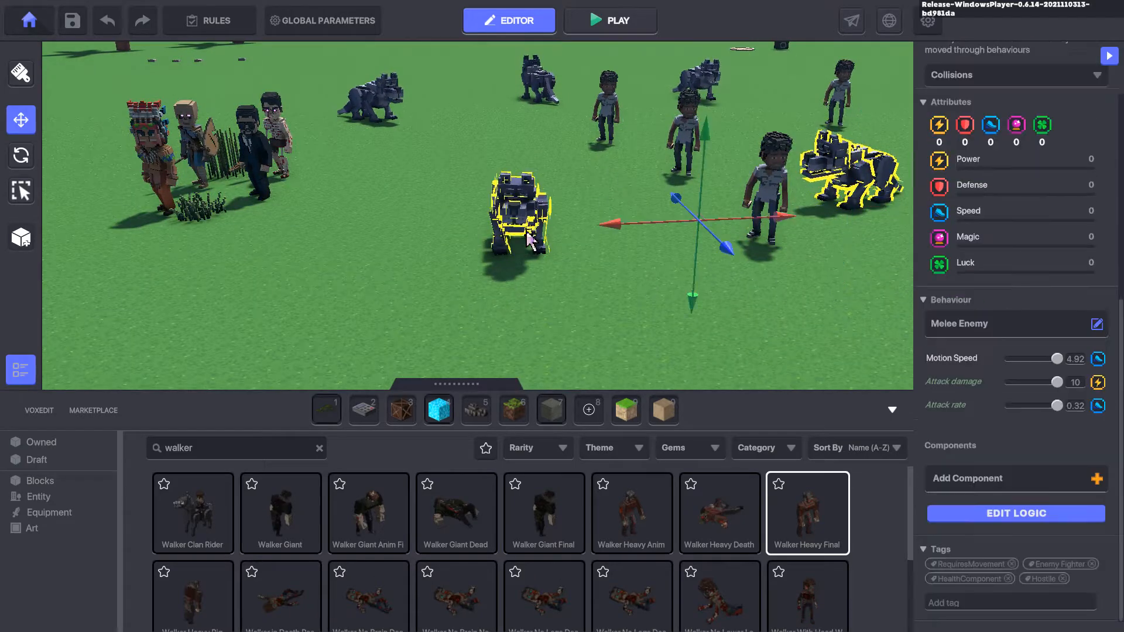
{"action": "left_click", "coordinate": [386, 105], "text": "ctrl"}
{"action": "left_click", "coordinate": [533, 80], "text": "ctrl"}
{"action": "left_click", "coordinate": [702, 77], "text": "ctrl"}
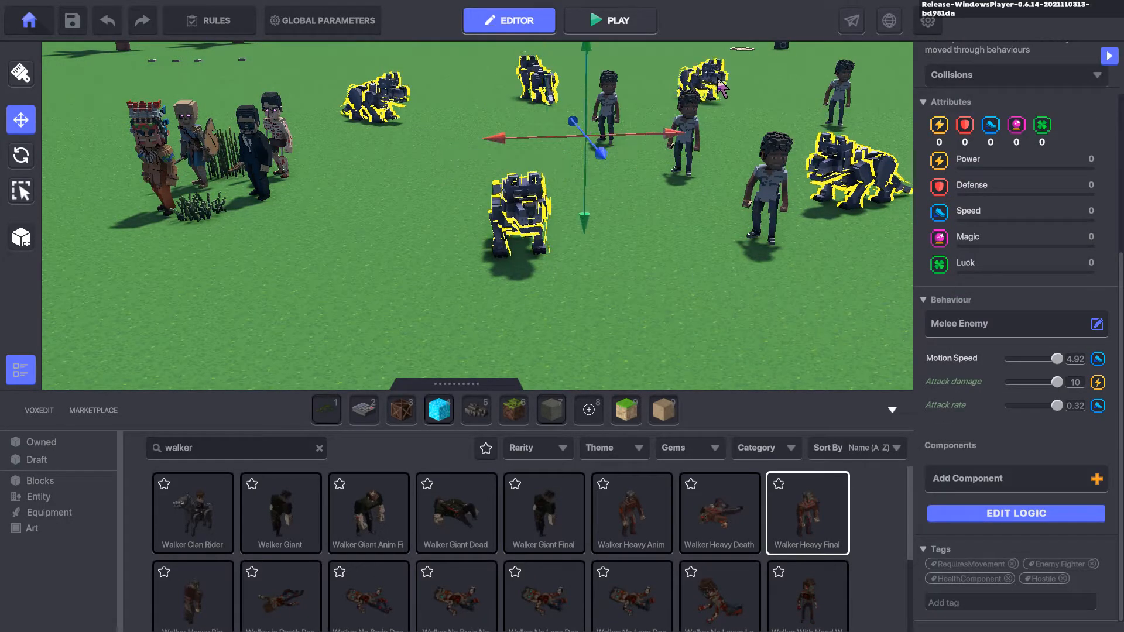
{"action": "right_click_drag", "start_coordinate": [731, 131], "coordinate": [666, 168]}
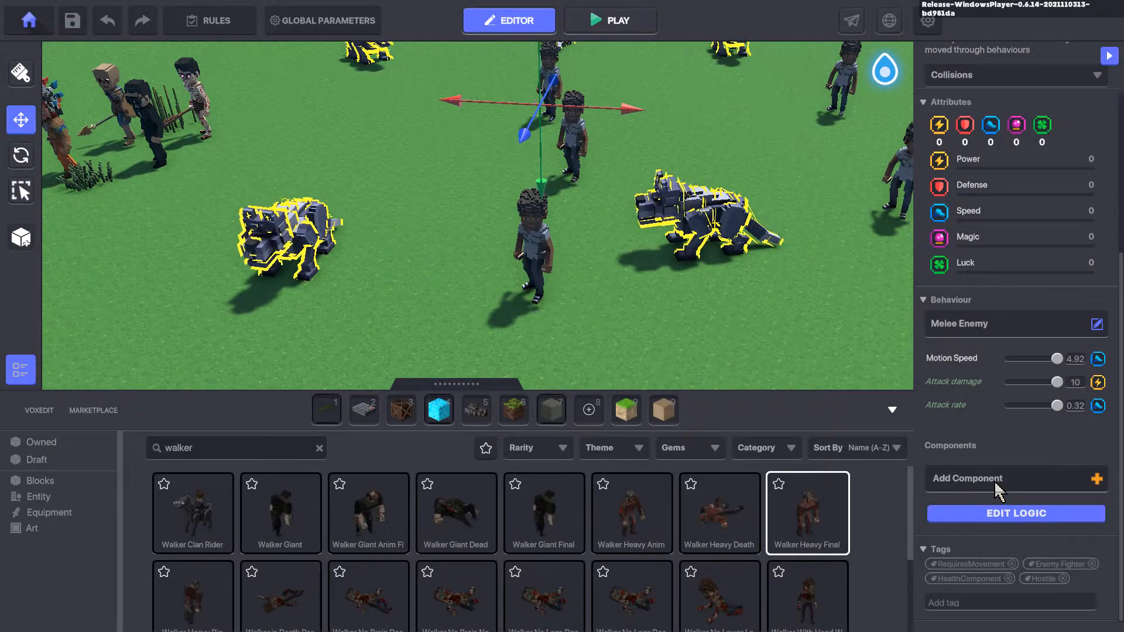
{"action": "left_click", "coordinate": [965, 480]}
{"action": "left_click", "coordinate": [810, 250]}
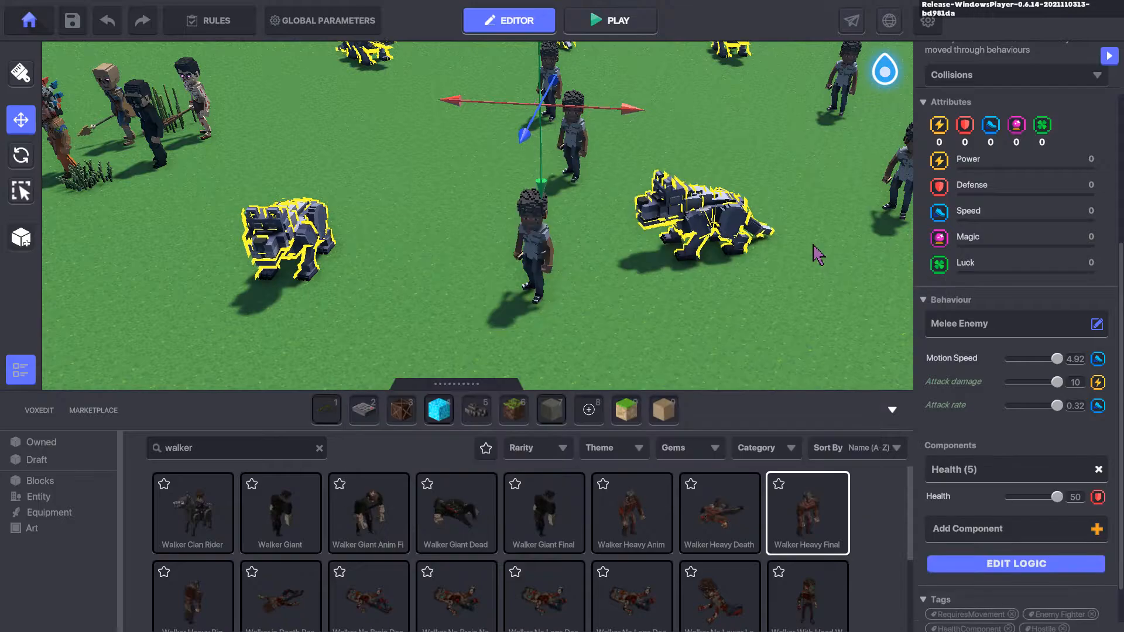
- Playtest the scene again, moving close to the battle to watch the soldiers fight the wolves with their health bars
{"action": "scroll", "coordinate": [477, 251], "scroll_direction": "down", "scroll_amount": 2}
{"action": "middle_click_drag", "start_coordinate": [451, 249], "coordinate": [357, 190]}
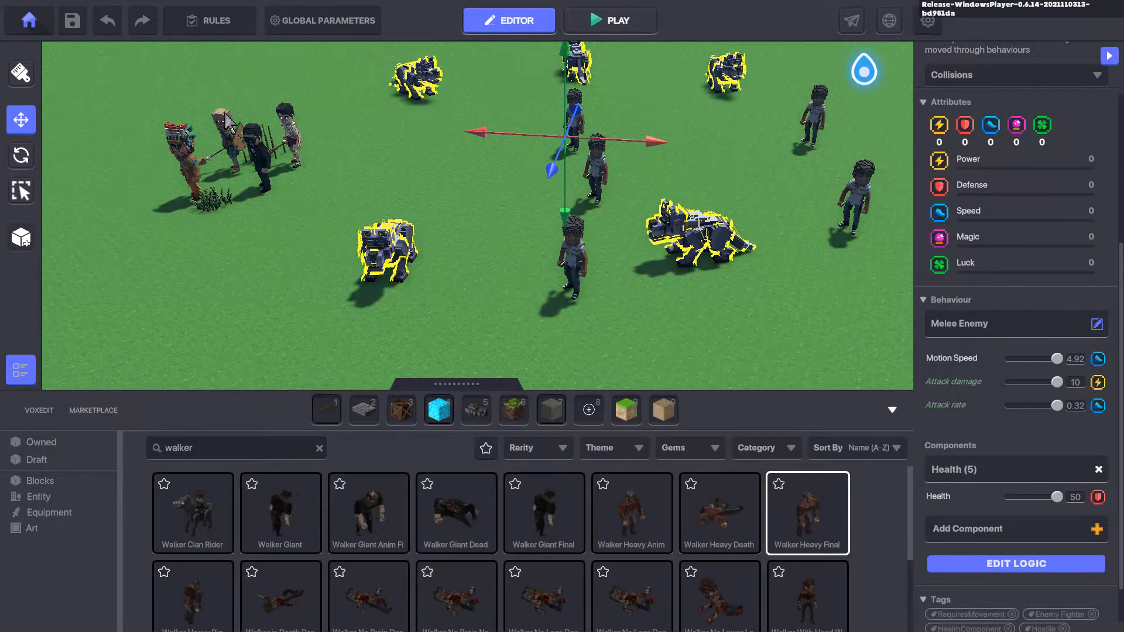
{"action": "left_click_drag", "start_coordinate": [314, 99], "coordinate": [122, 251]}
{"action": "left_click_drag", "start_coordinate": [330, 190], "coordinate": [18, 179]}
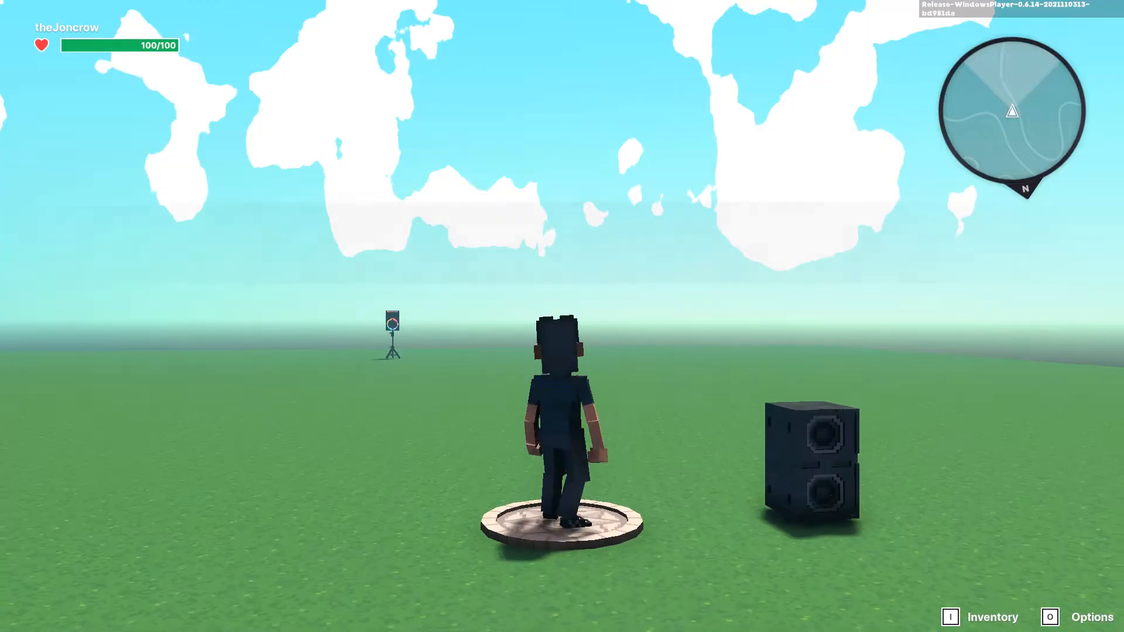
{"action": "key", "text": "w"}
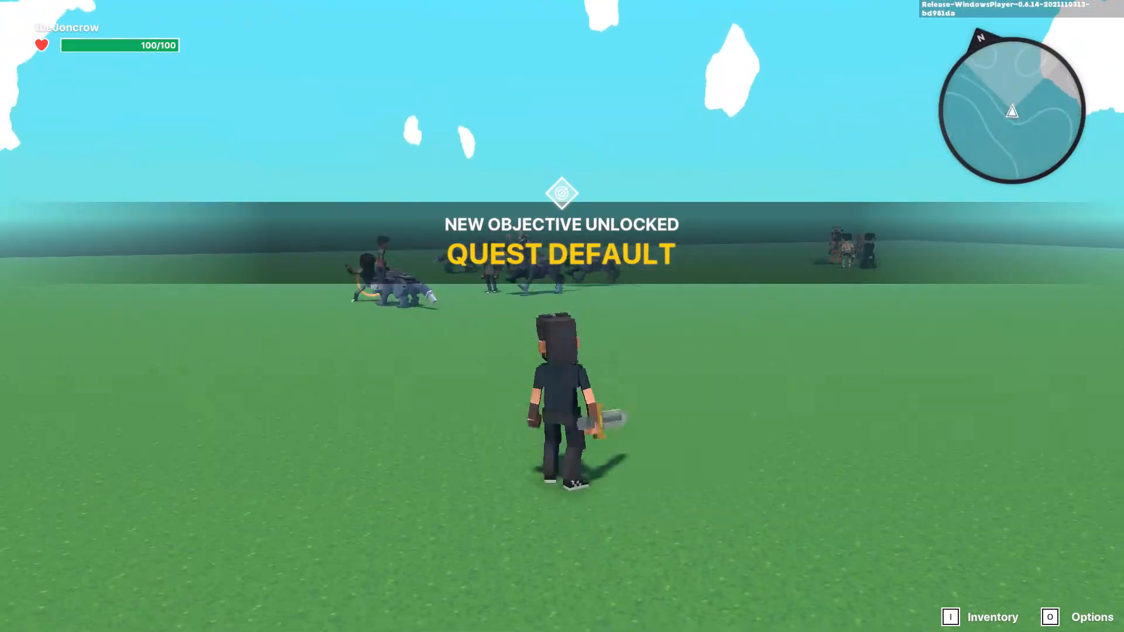
{"action": "key", "text": "a"}
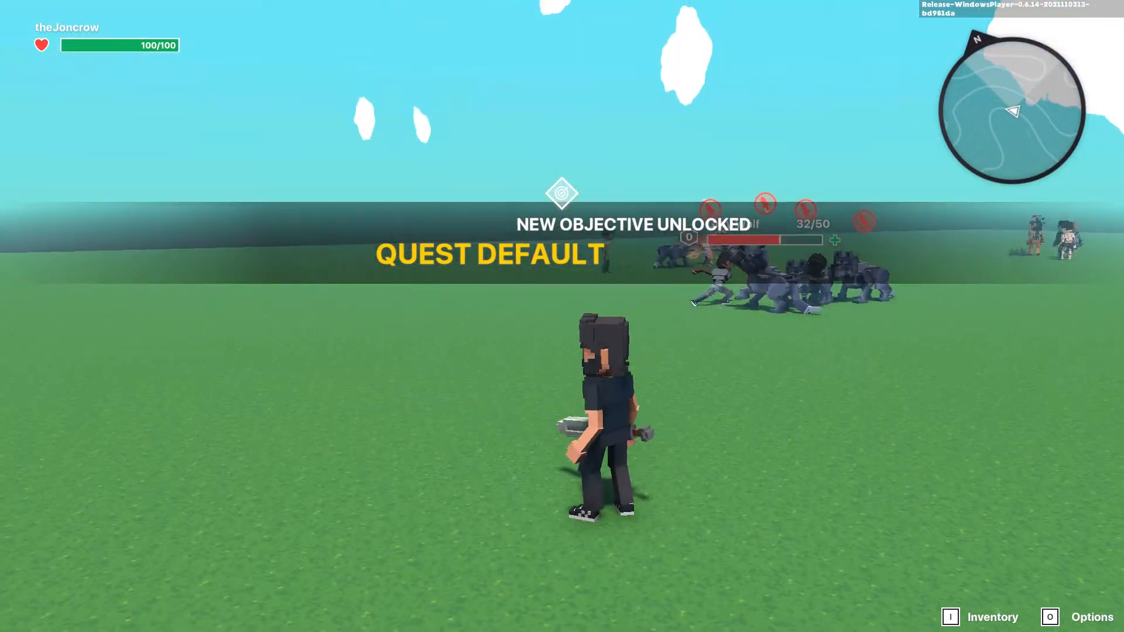
{"action": "key", "text": "w"}
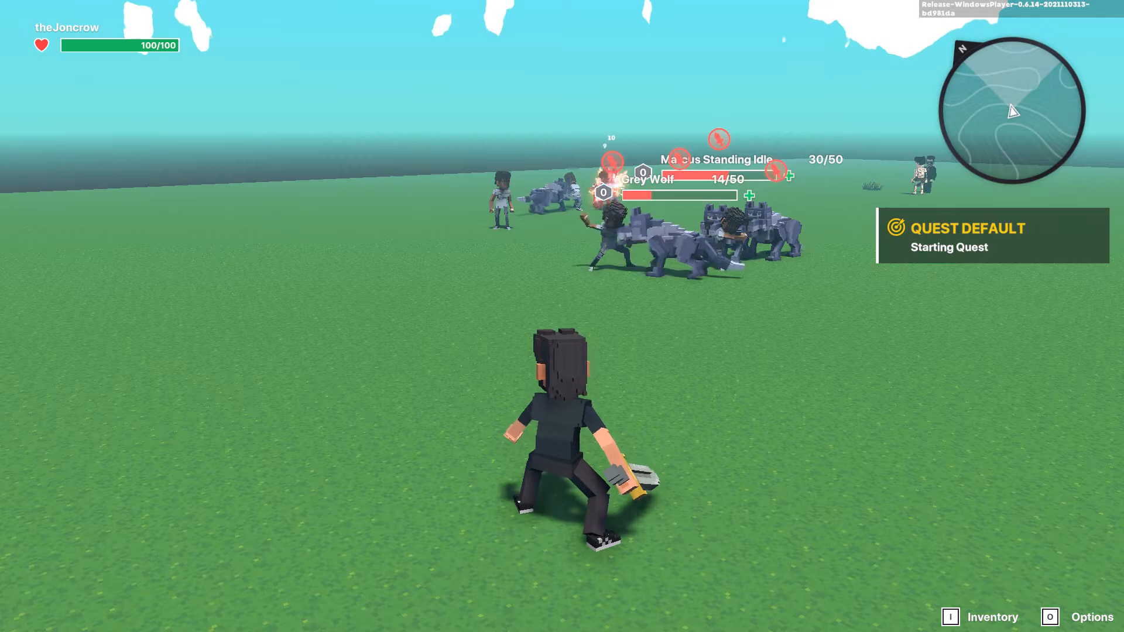
{"action": "key", "text": "w"}
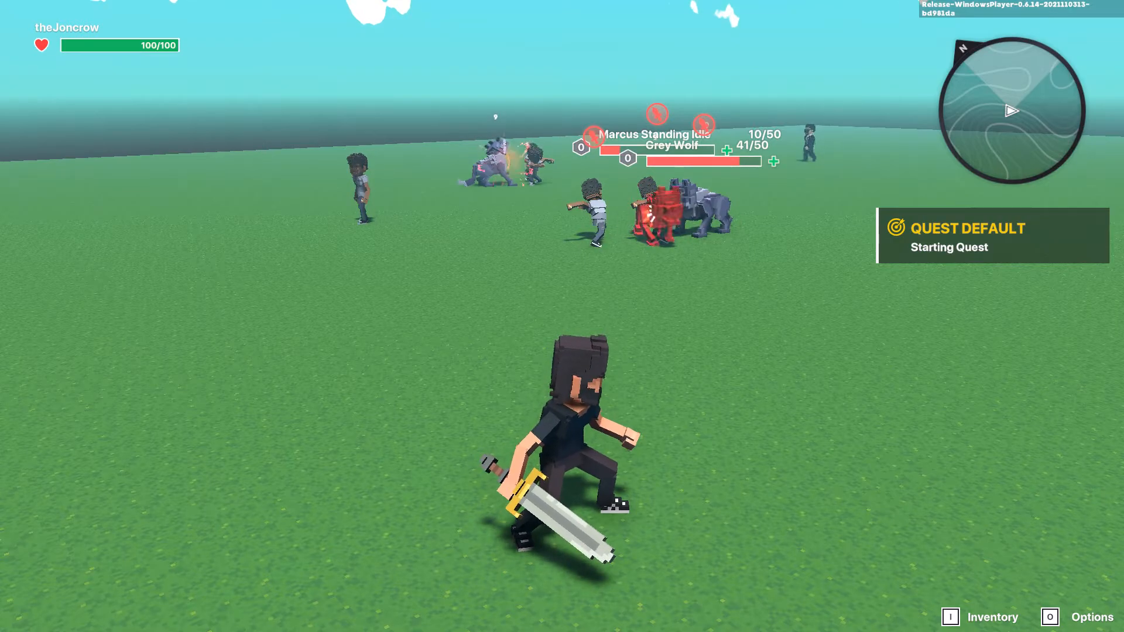
- Move around the battle in the playtest to watch the soldiers and dropped walkers fight the wolves
{"action": "key", "text": "w"}
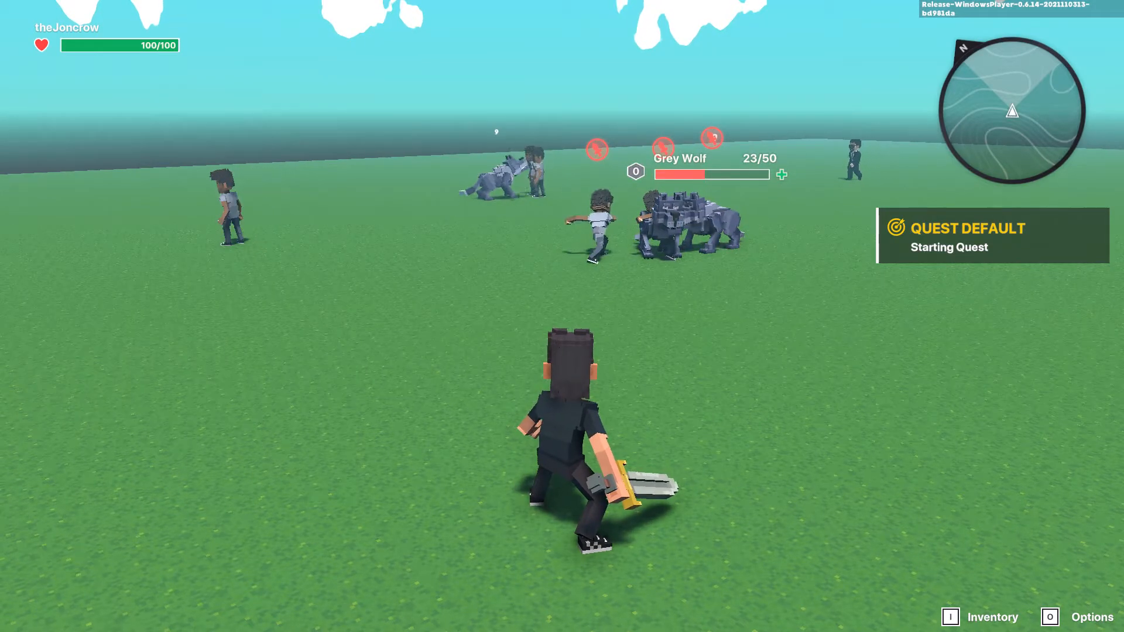
{"action": "key", "text": "d"}
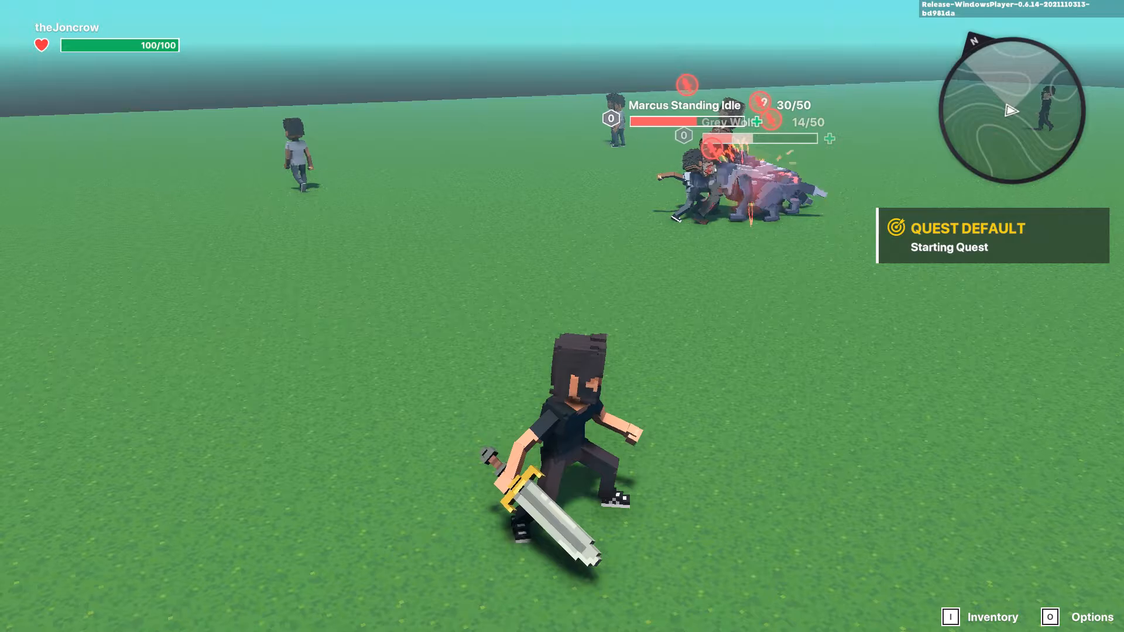
{"action": "key", "text": "a"}
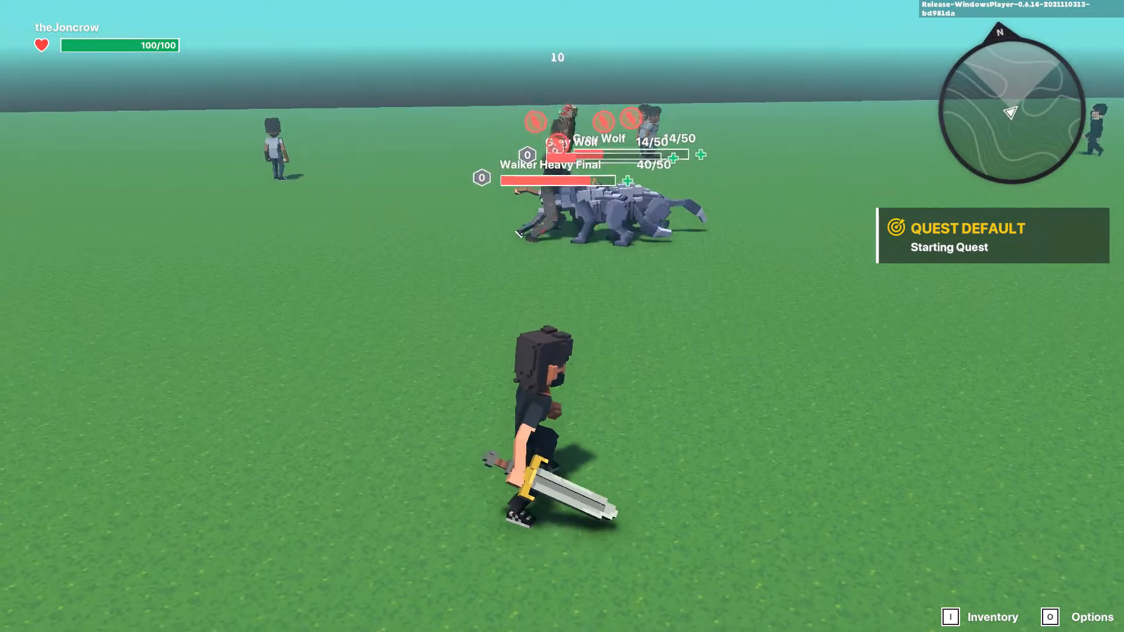
{"action": "key", "text": "w"}
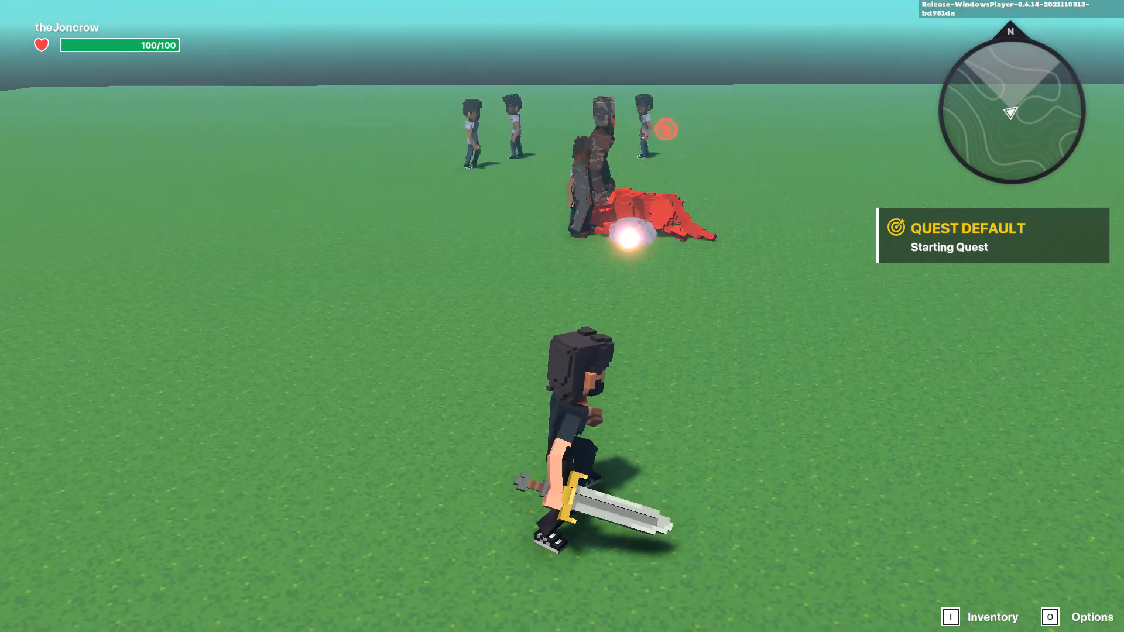
{"action": "key", "text": "w"}
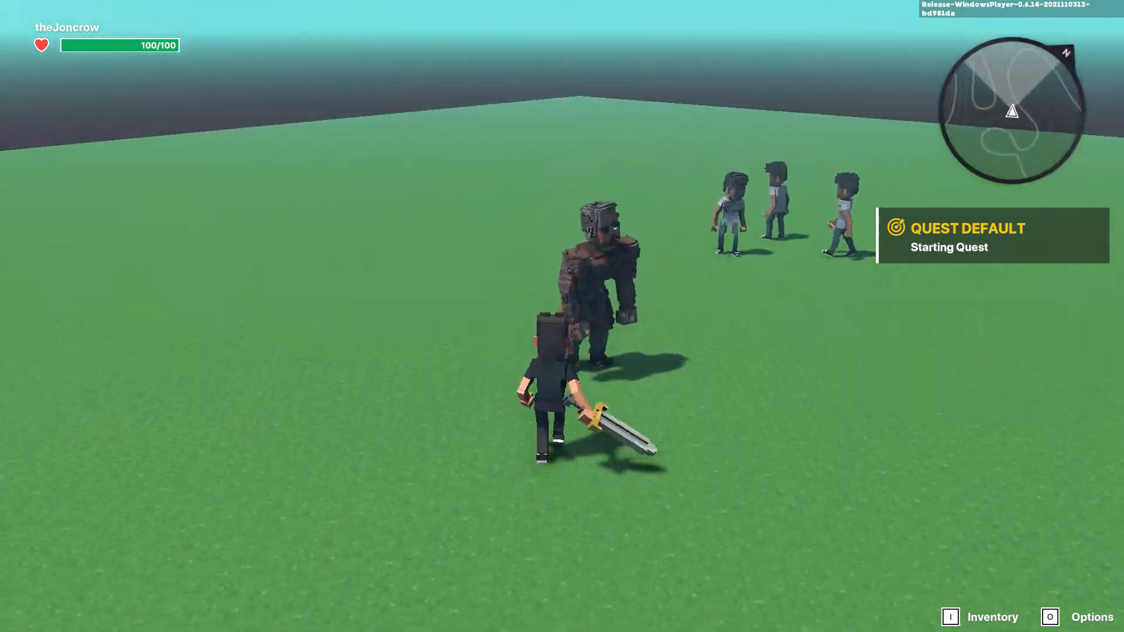
- Strike the surviving dropped walker with the sword and circle around it to watch how it reacts
{"action": "left_click", "coordinate": [562, 316]}
{"action": "left_click", "coordinate": [562, 316]}
{"action": "left_click", "coordinate": [561, 316]}
{"action": "key", "text": "s"}
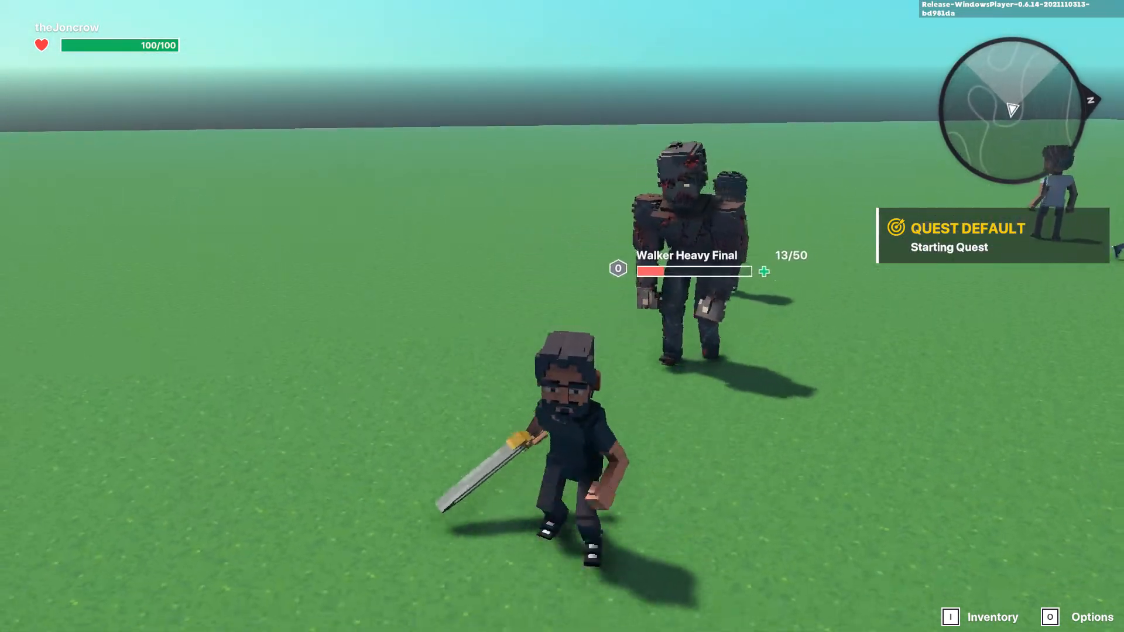
{"action": "key", "text": "a"}
{"action": "key", "text": "s"}
{"action": "key", "text": "w"}
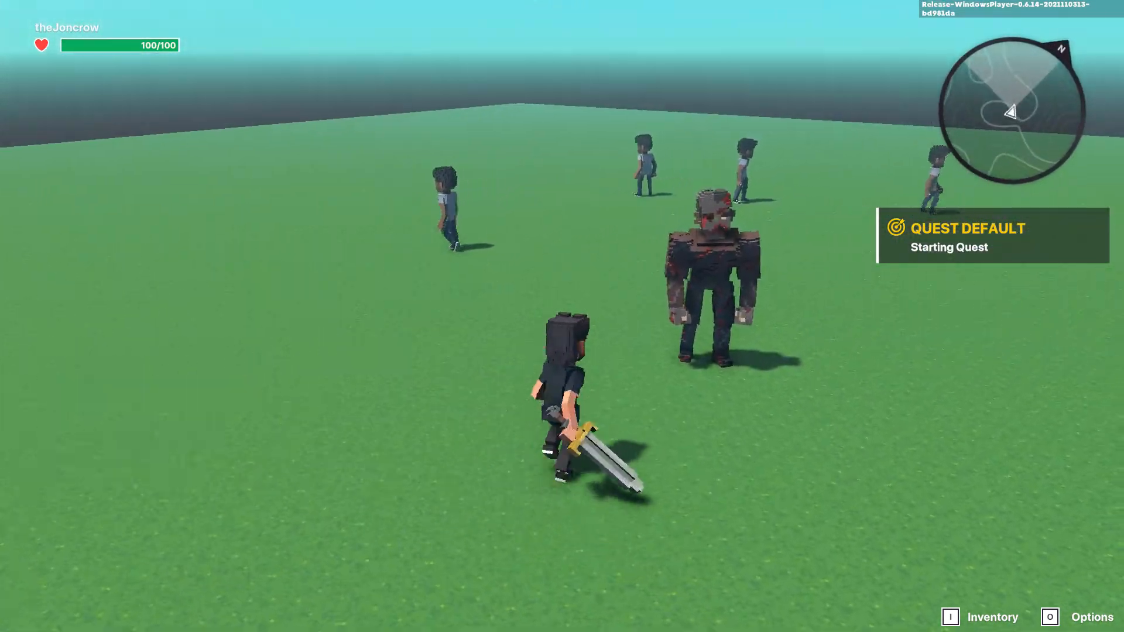
{"action": "key", "text": "s"}
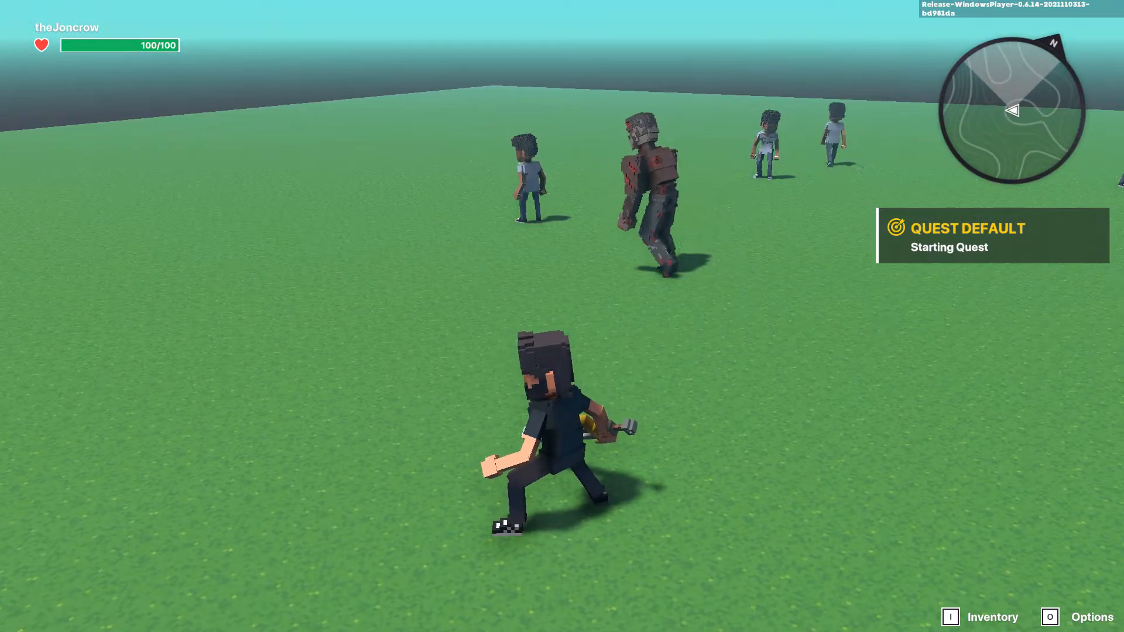
- Attack the surviving walker again with the sword until it dies
{"action": "key", "text": "a"}
{"action": "key", "text": "w"}
{"action": "left_click", "coordinate": [561, 316]}
{"action": "left_click", "coordinate": [562, 316]}
{"action": "key", "text": "s"}
{"action": "key", "text": "w"}
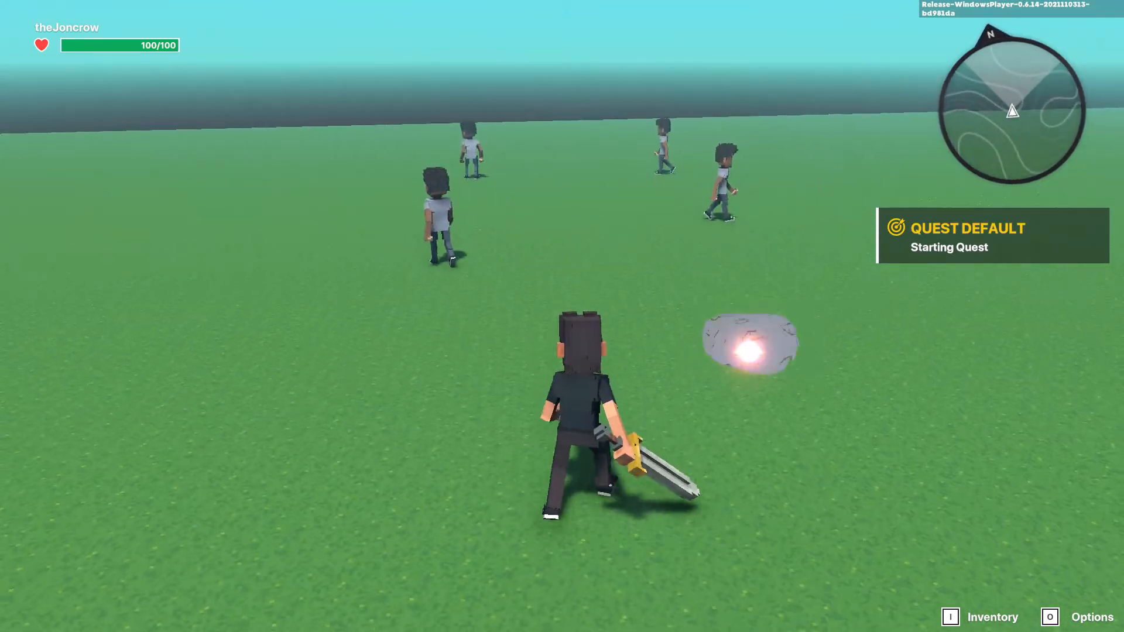
- Approach the patrolling soldiers and kill one with the sword to test its death drop
{"action": "key", "text": "d"}
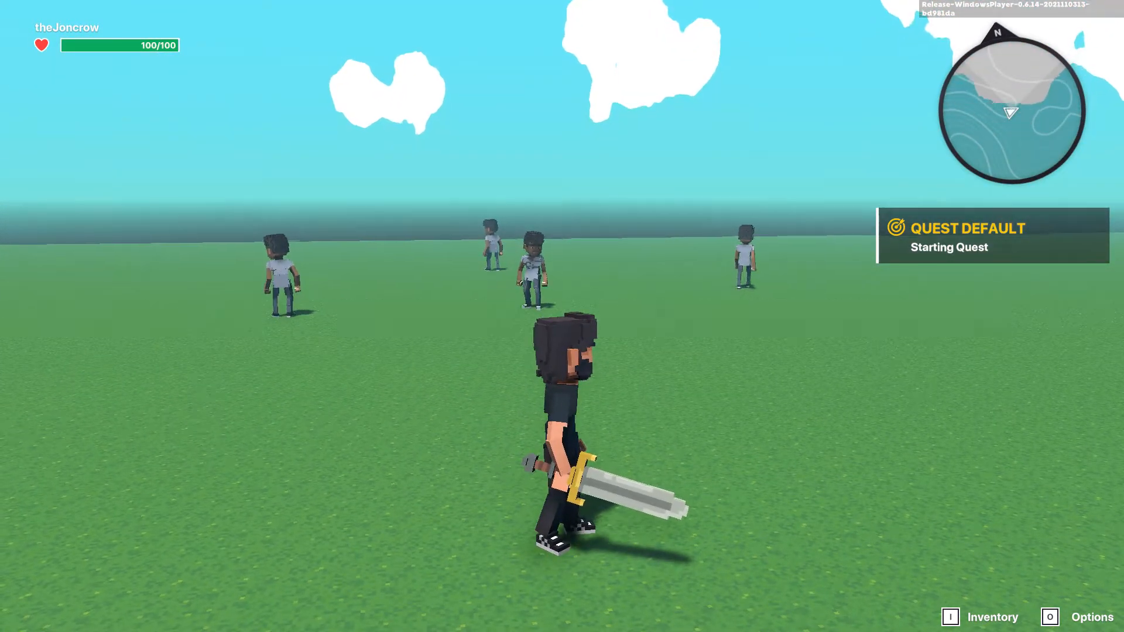
{"action": "key", "text": "w"}
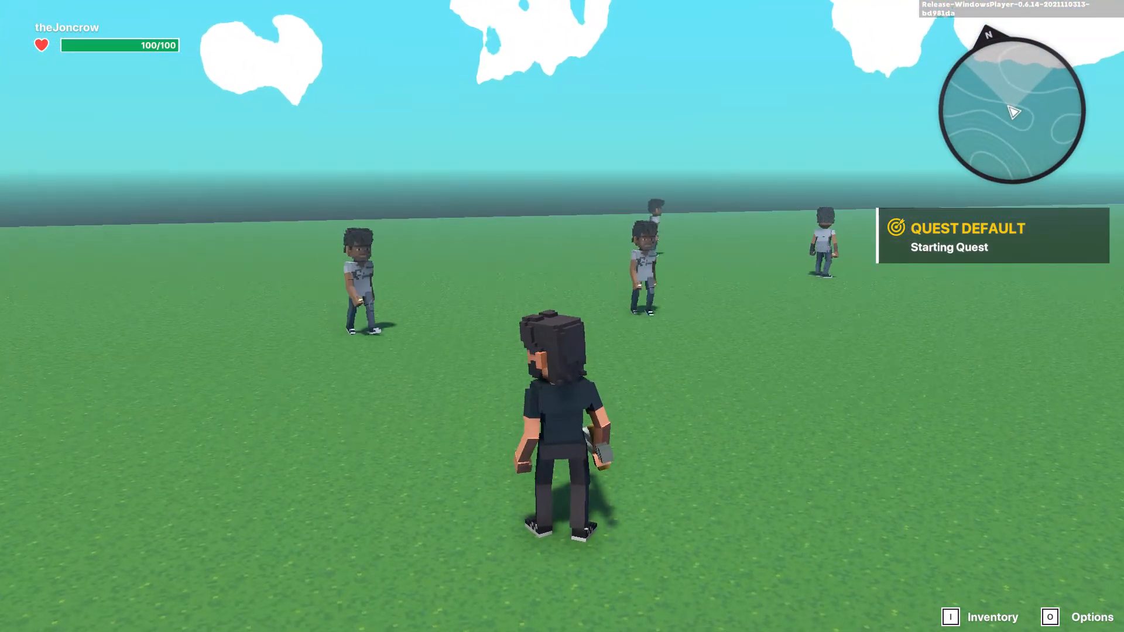
{"action": "key", "text": "s"}
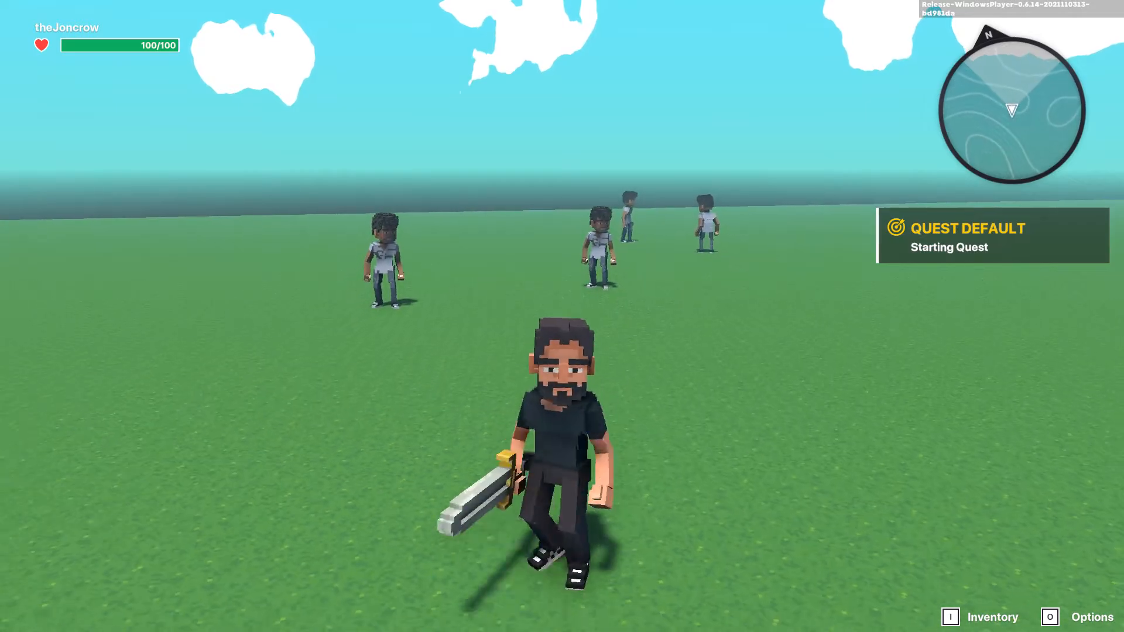
{"action": "key", "text": "w"}
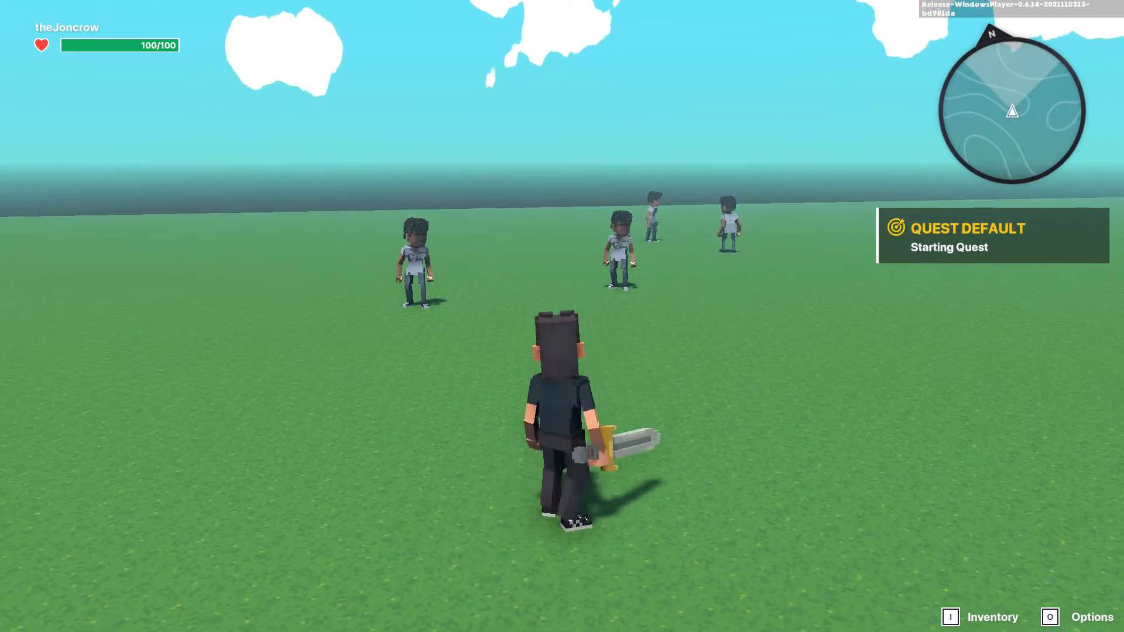
{"action": "key", "text": "w"}
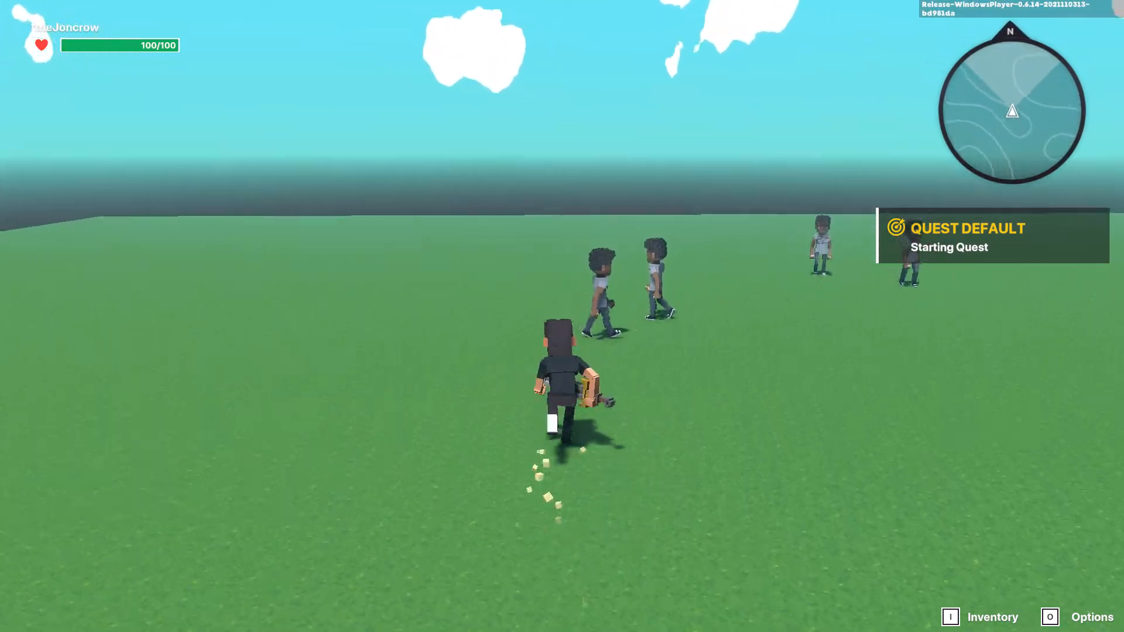
{"action": "left_click", "coordinate": [562, 316]}
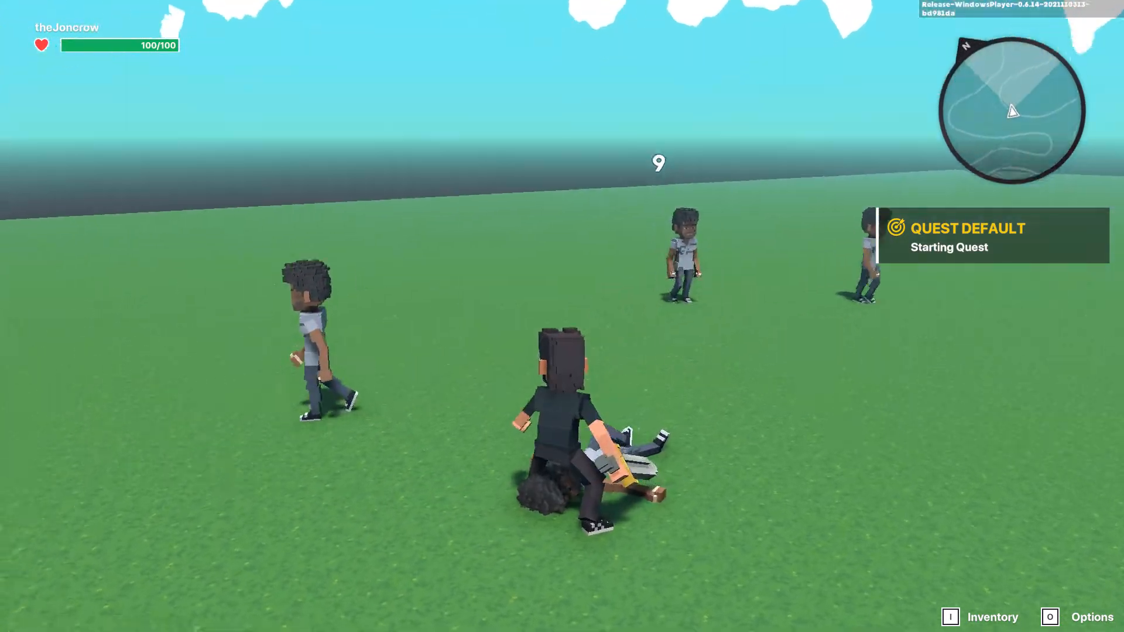
{"action": "key", "text": "w"}
{"action": "key", "text": "w"}
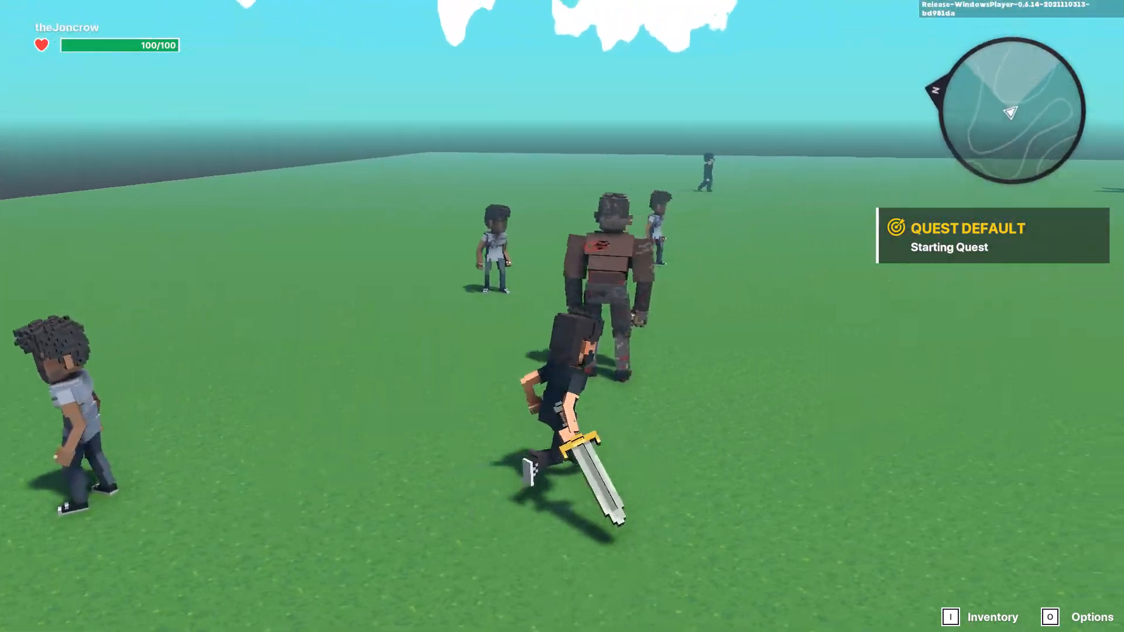
- Fight the walker dropped by the killed soldier until it is defeated
{"action": "left_click", "coordinate": [562, 316]}
{"action": "key", "text": "s"}
{"action": "key", "text": "d"}
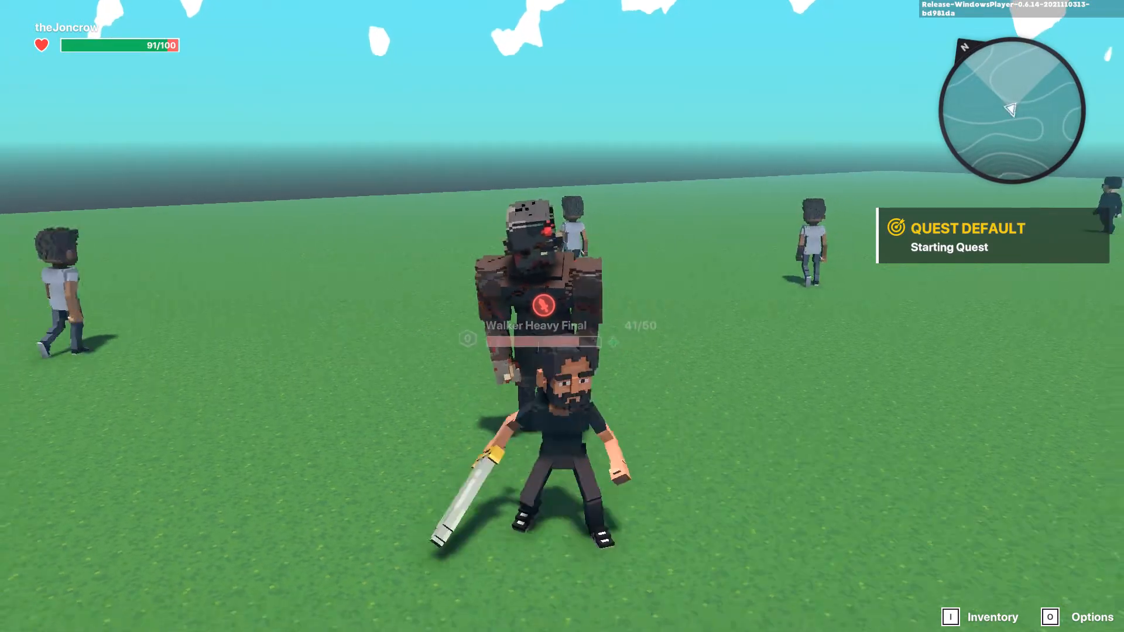
{"action": "key", "text": "s"}
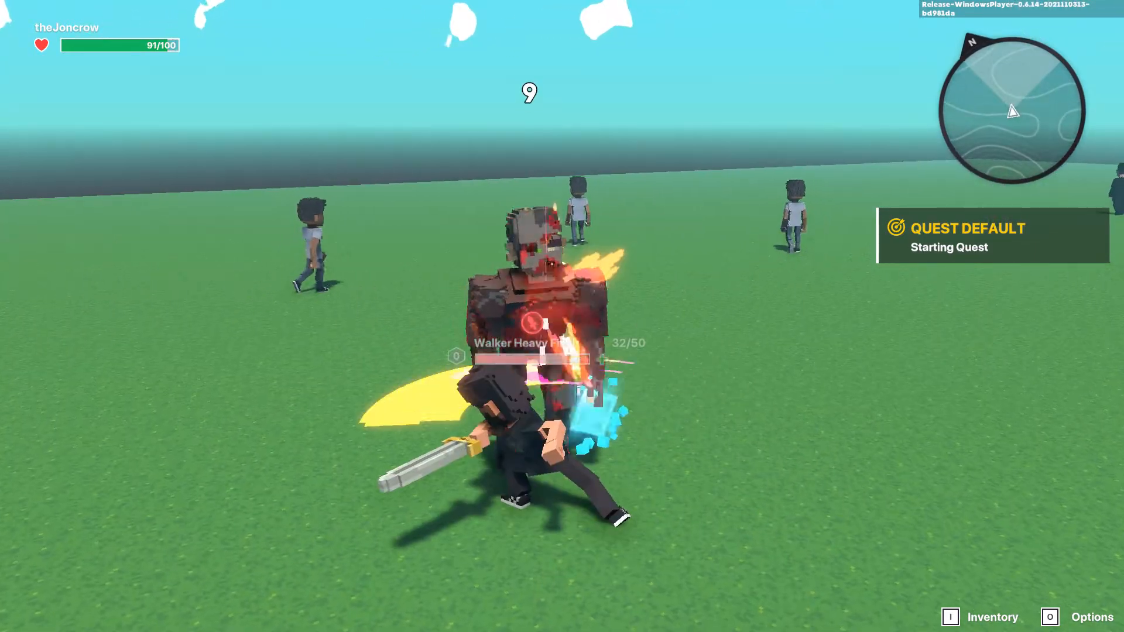
{"action": "left_click", "coordinate": [562, 316]}
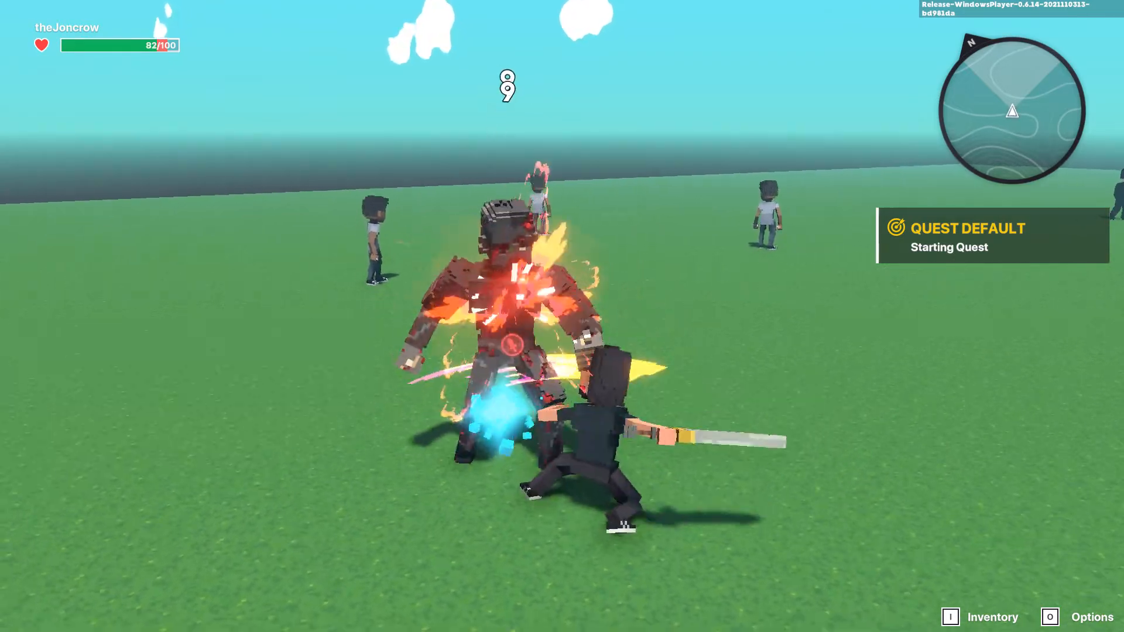
{"action": "left_click", "coordinate": [562, 316]}
{"action": "key", "text": "a"}
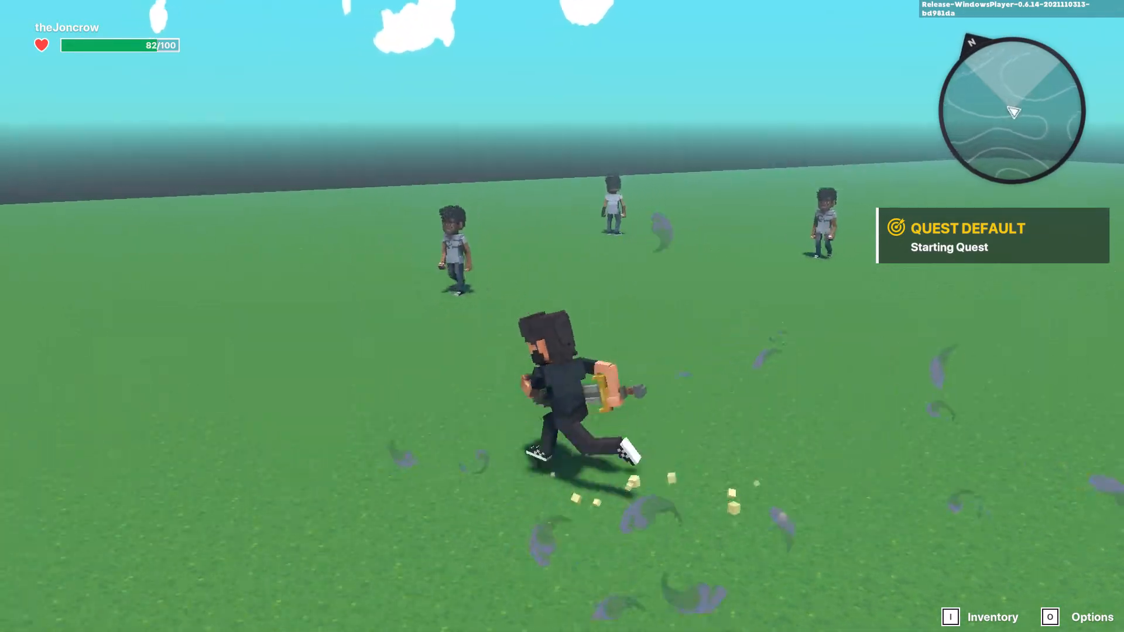
- Kill a second soldier with the sword to trigger another walker drop
{"action": "left_click", "coordinate": [561, 316]}
{"action": "left_click", "coordinate": [562, 316]}
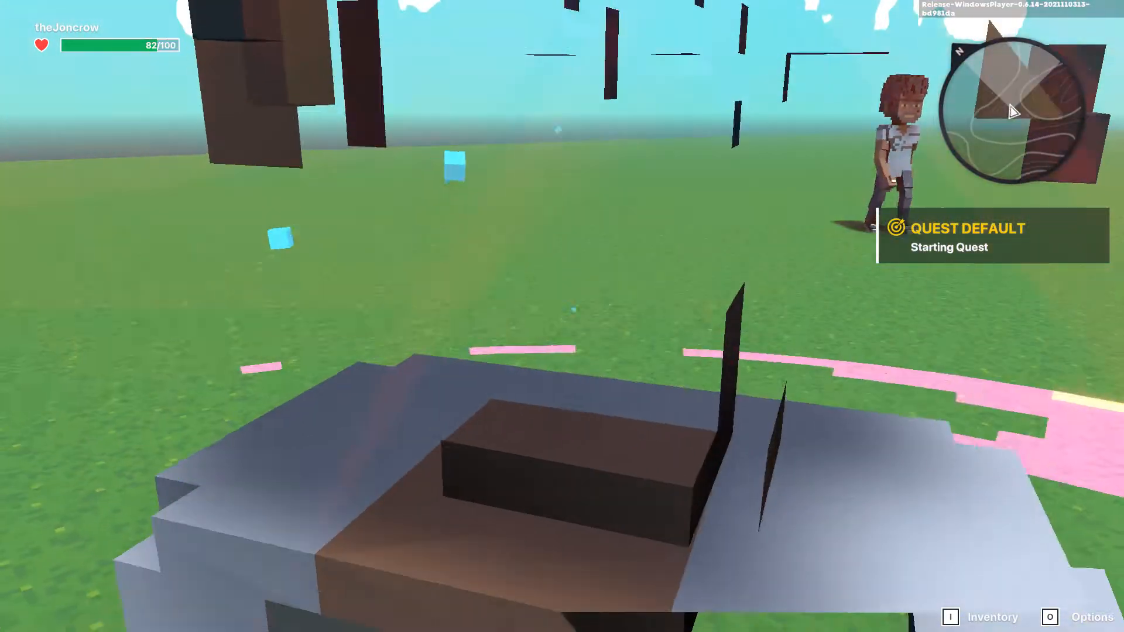
{"action": "left_click", "coordinate": [562, 316]}
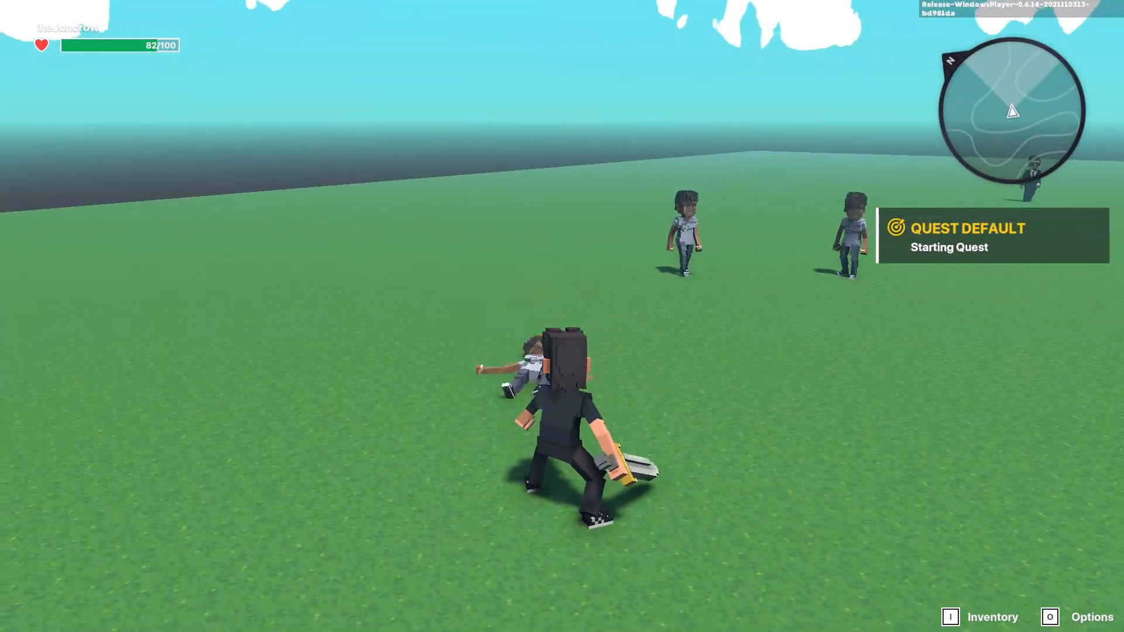
- Defeat the walker dropped by the second soldier and return to the editor
{"action": "left_click", "coordinate": [562, 316]}
{"action": "left_click", "coordinate": [562, 316]}
{"action": "left_click", "coordinate": [561, 316]}
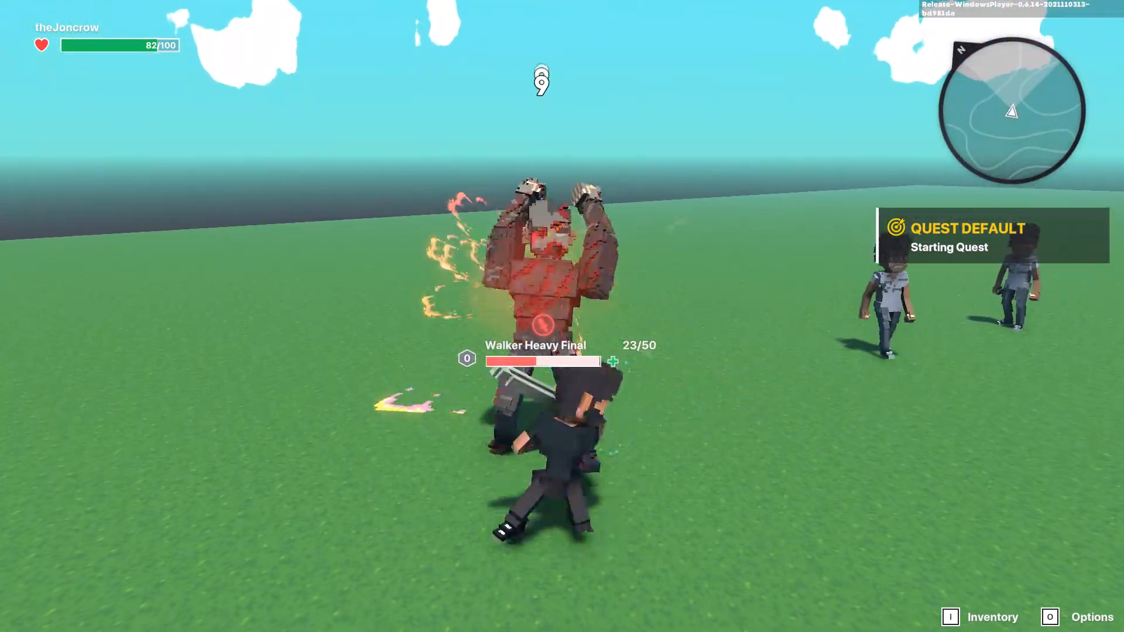
{"action": "left_click", "coordinate": [562, 316]}
{"action": "left_click", "coordinate": [562, 316]}
{"action": "left_click", "coordinate": [562, 316]}
{"action": "key", "text": "space"}
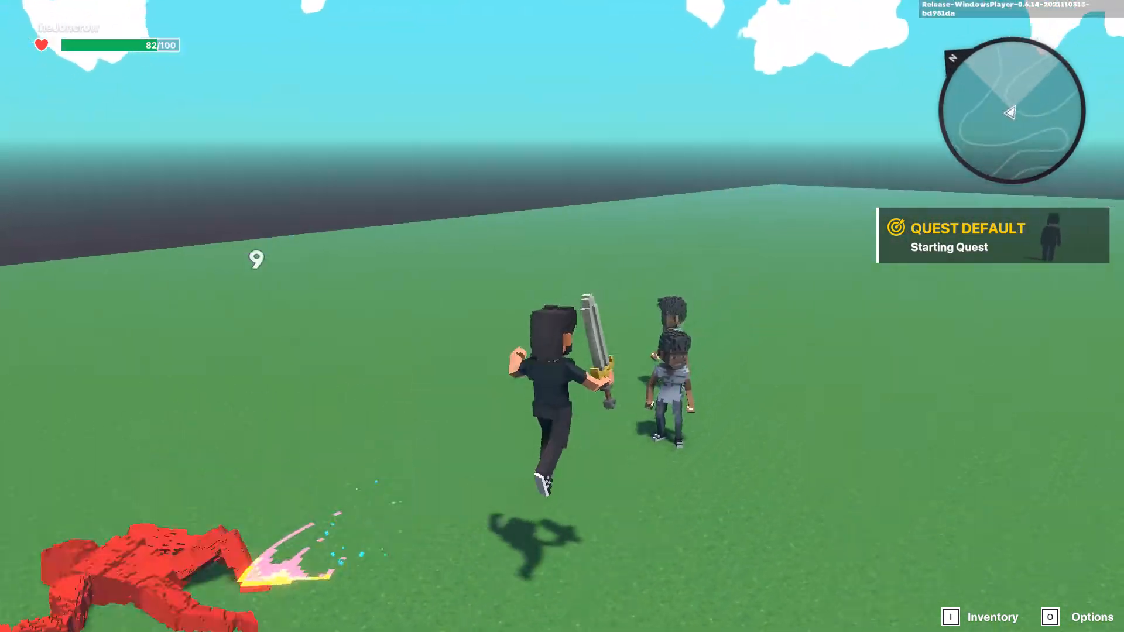
{"action": "key", "text": "Escape"}
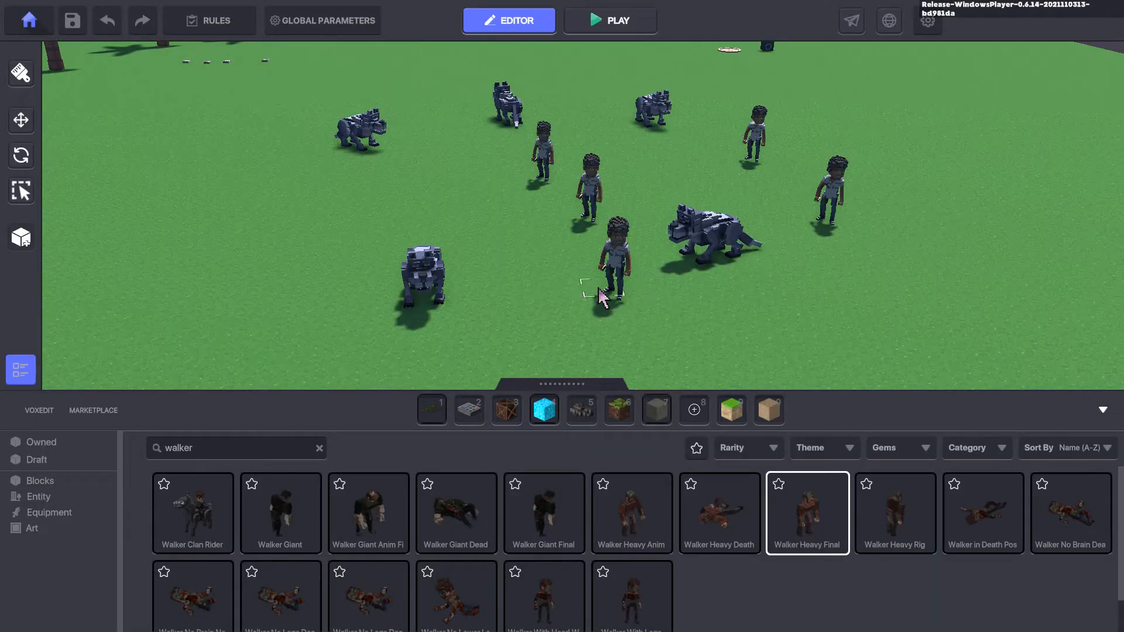
- Select all five wolves and review the logic settings of their Melee Enemy behaviour, including the tags to attack, patrol and attack parameters
{"action": "mouse_move", "coordinate": [552, 275]}
{"action": "right_mouse_down"}
{"action": "mouse_move", "coordinate": [517, 271]}
{"action": "mouse_move", "coordinate": [609, 276]}
{"action": "mouse_move", "coordinate": [560, 257]}
{"action": "mouse_move", "coordinate": [559, 269]}
{"action": "right_mouse_up"}
{"action": "scroll", "coordinate": [636, 271], "scroll_direction": "up", "scroll_amount": 2}
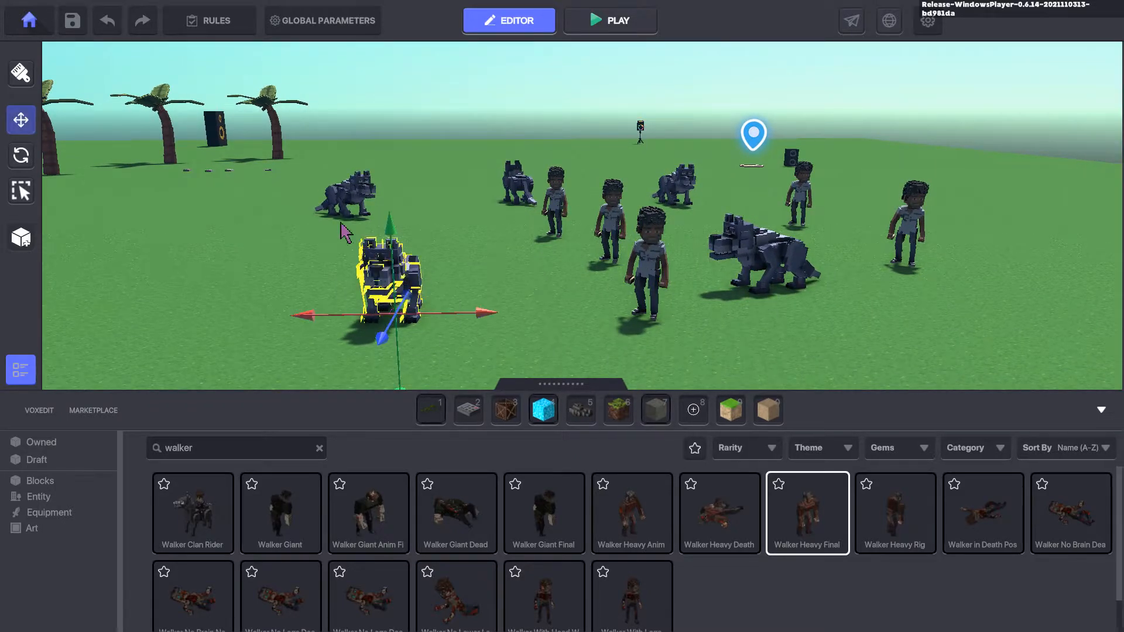
{"action": "left_click", "coordinate": [347, 193], "text": "shift"}
{"action": "left_click", "coordinate": [524, 182], "text": "shift"}
{"action": "left_click", "coordinate": [660, 178], "text": "shift"}
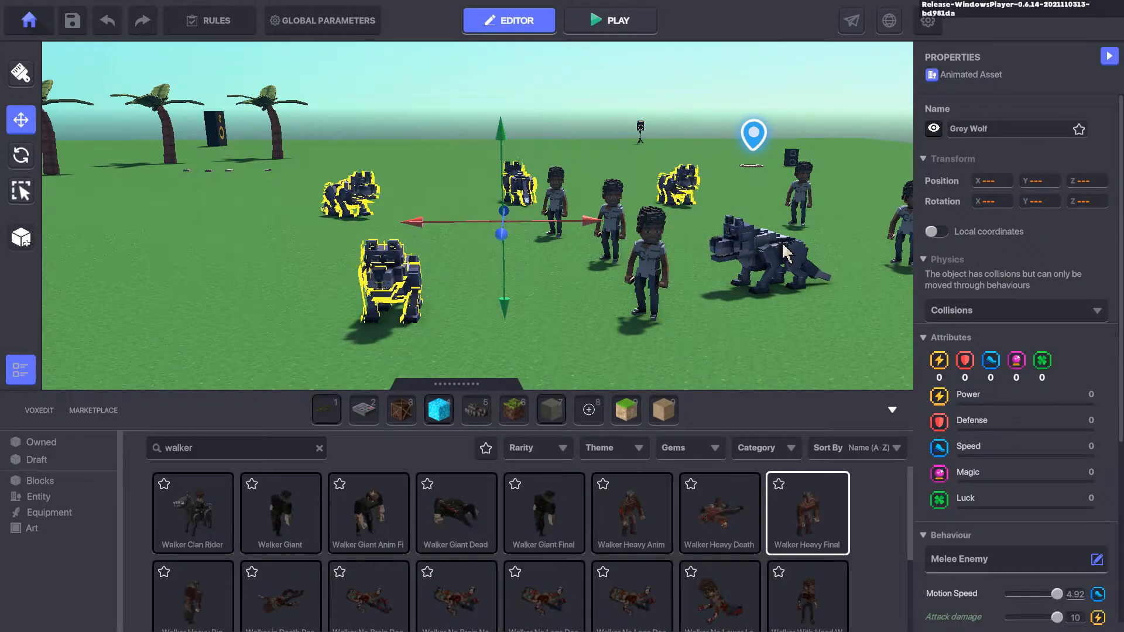
{"action": "scroll", "coordinate": [1000, 287], "scroll_direction": "down", "scroll_amount": 5}
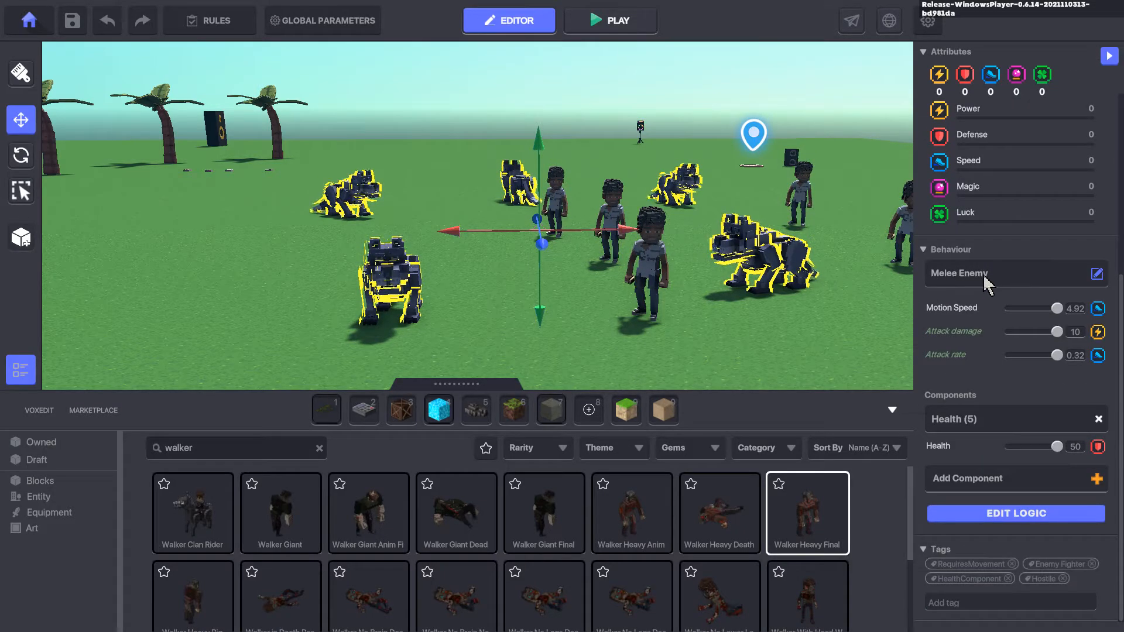
{"action": "left_click", "coordinate": [1011, 513]}
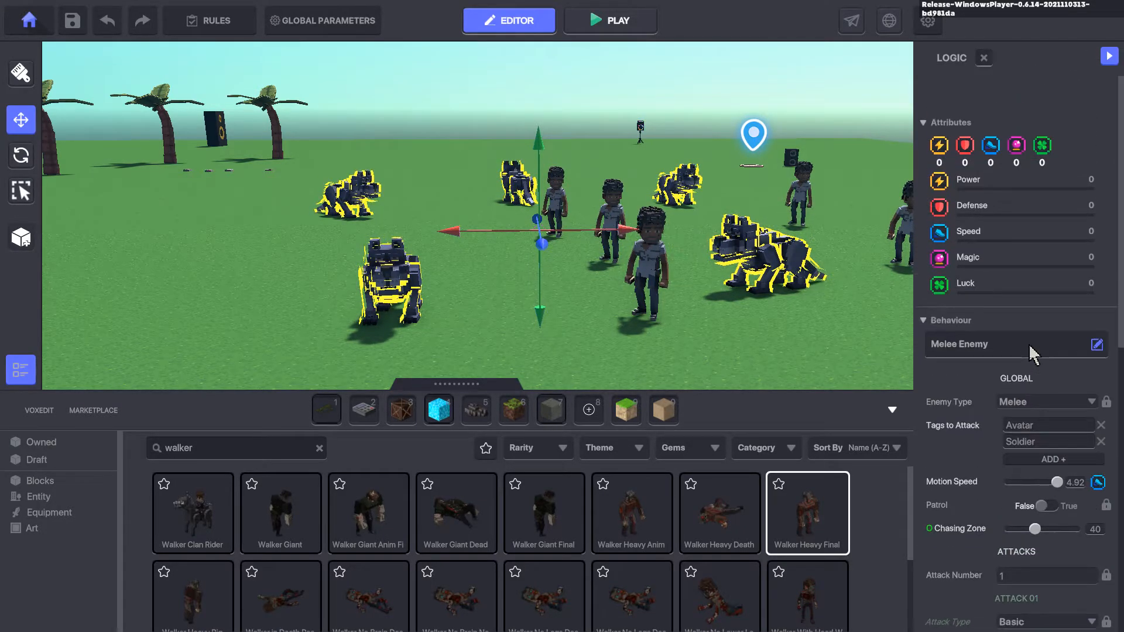
{"action": "scroll", "coordinate": [984, 263], "scroll_direction": "down", "scroll_amount": 4}
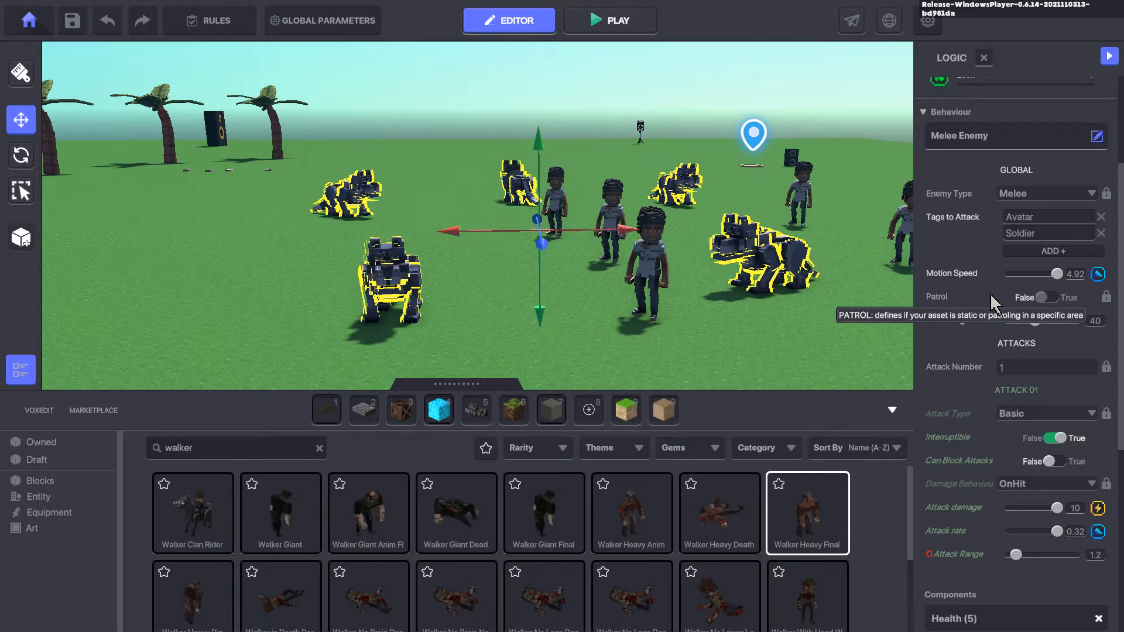
- Select all five soldiers and review their Soldier behaviour, Health and Drop component settings
{"action": "left_click", "coordinate": [721, 320]}
{"action": "left_click", "coordinate": [654, 265]}
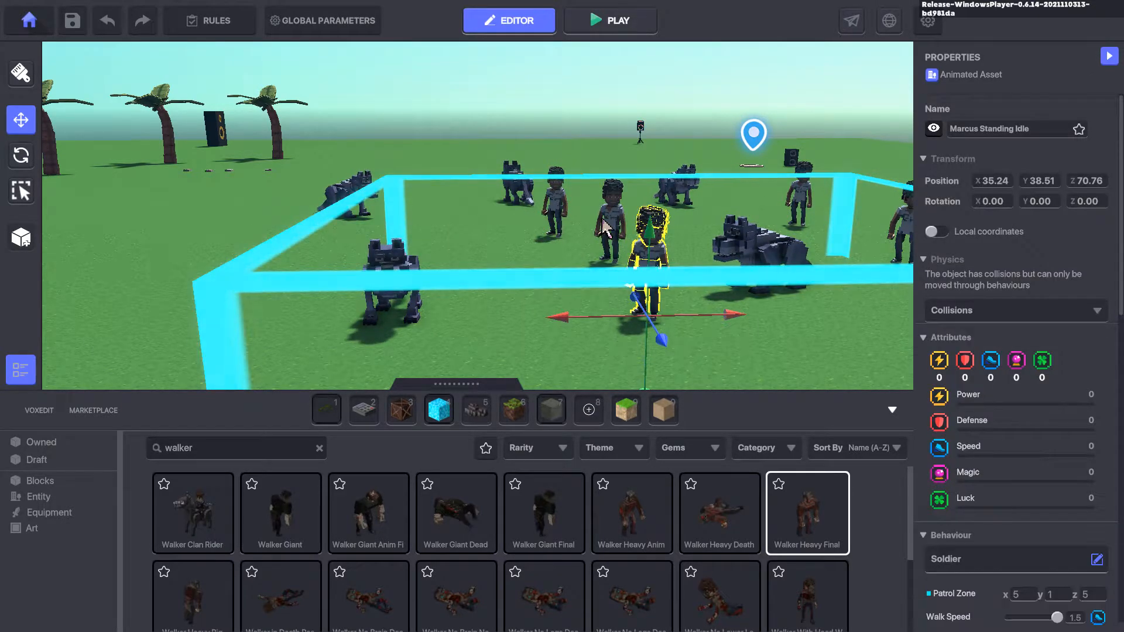
{"action": "key", "text": "d"}
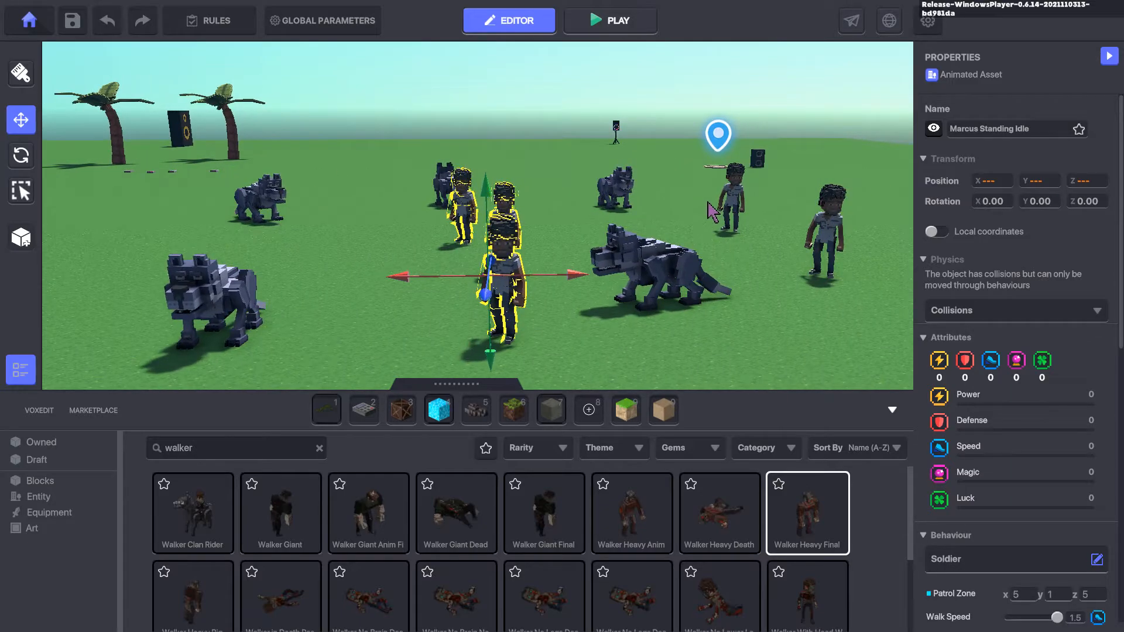
{"action": "left_click", "coordinate": [733, 206], "text": "shift"}
{"action": "left_click", "coordinate": [821, 262], "text": "shift"}
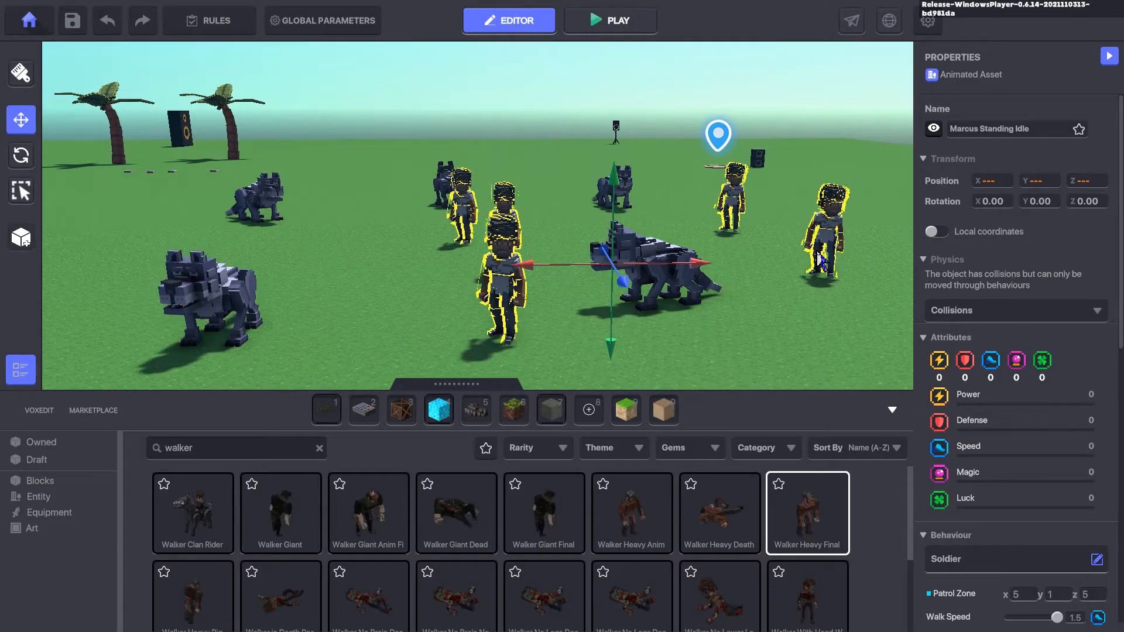
{"action": "scroll", "coordinate": [977, 351], "scroll_direction": "down", "scroll_amount": 5}
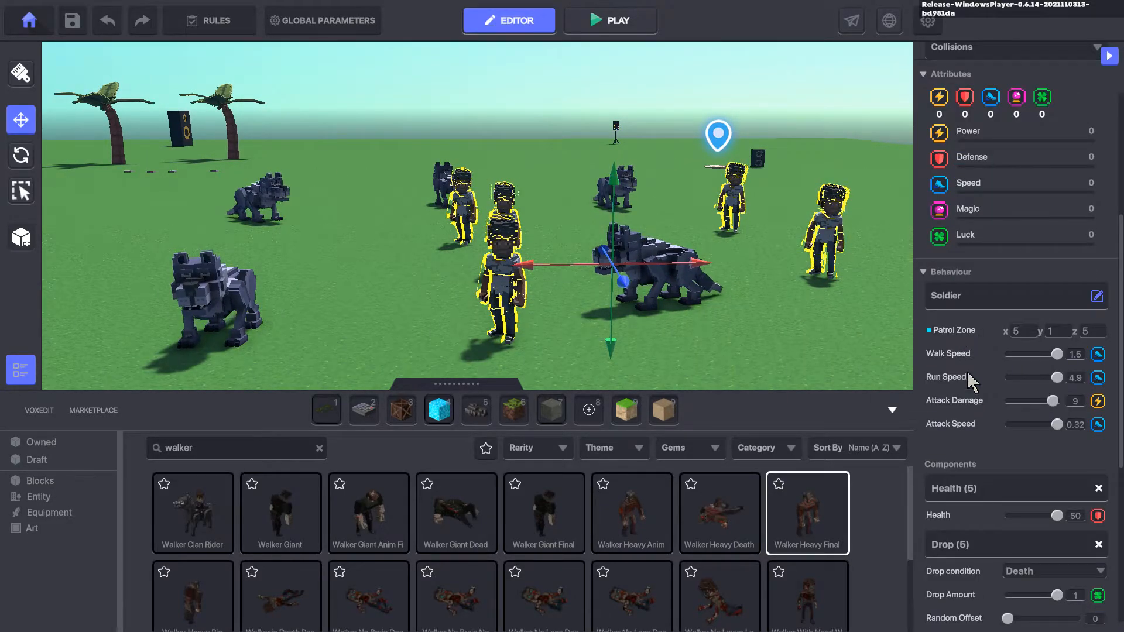
{"action": "scroll", "coordinate": [1003, 453], "scroll_direction": "down", "scroll_amount": 3}
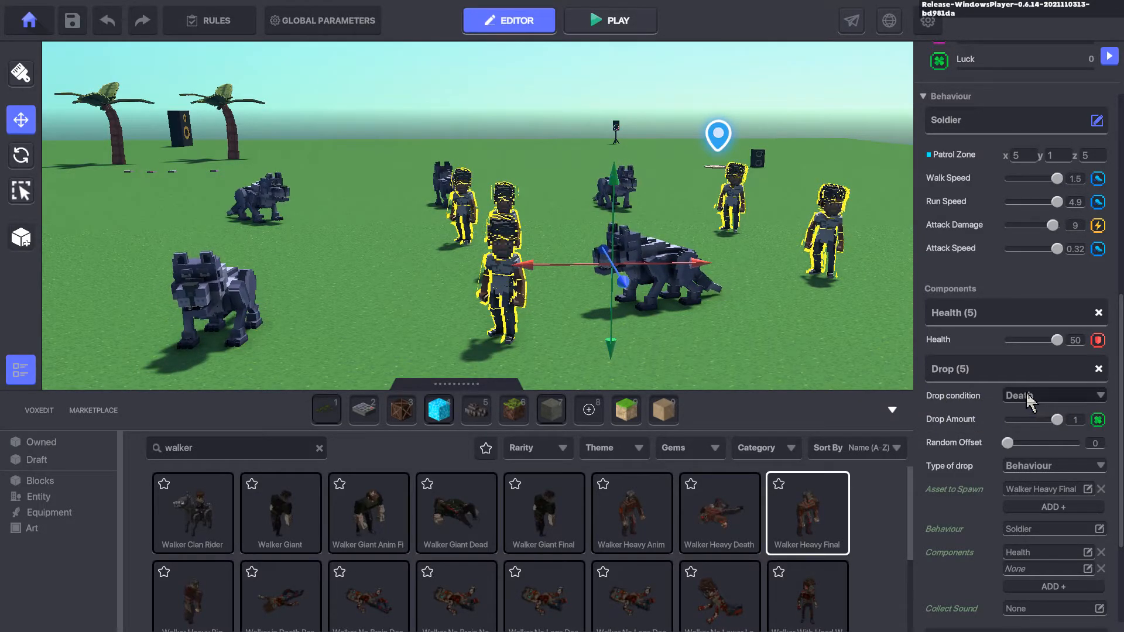
- Open the full logic settings of the selected soldiers and examine the detailed Soldier behaviour, Health, Drop and tag options
{"action": "scroll", "coordinate": [1058, 404], "scroll_direction": "down", "scroll_amount": 3}
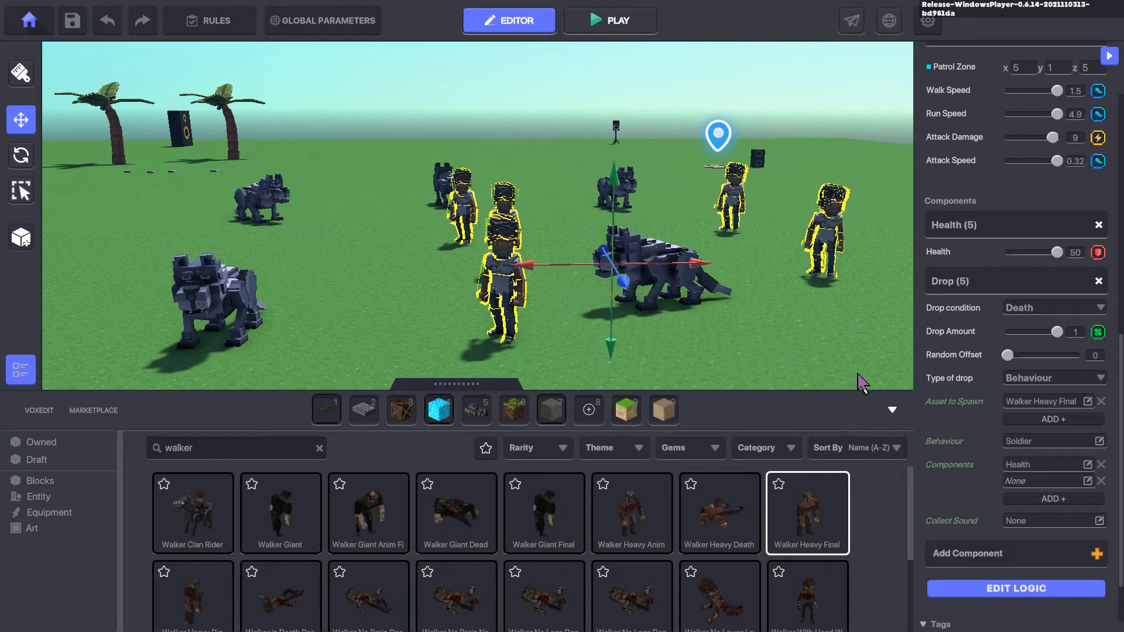
{"action": "left_click", "coordinate": [1019, 588]}
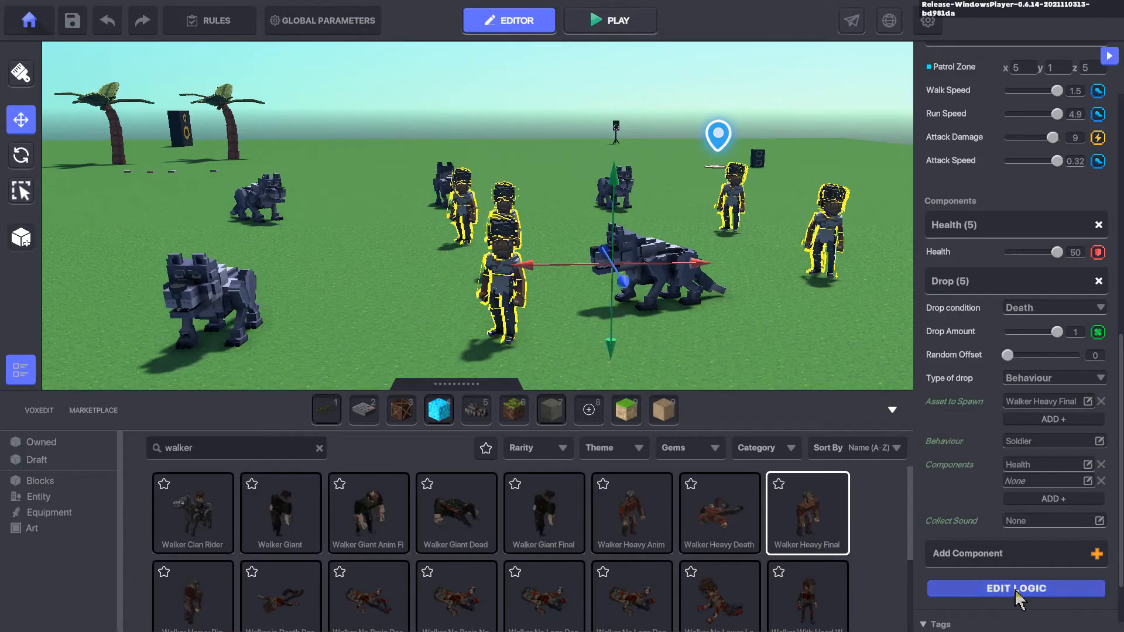
{"action": "scroll", "coordinate": [1009, 474], "scroll_direction": "up", "scroll_amount": 3}
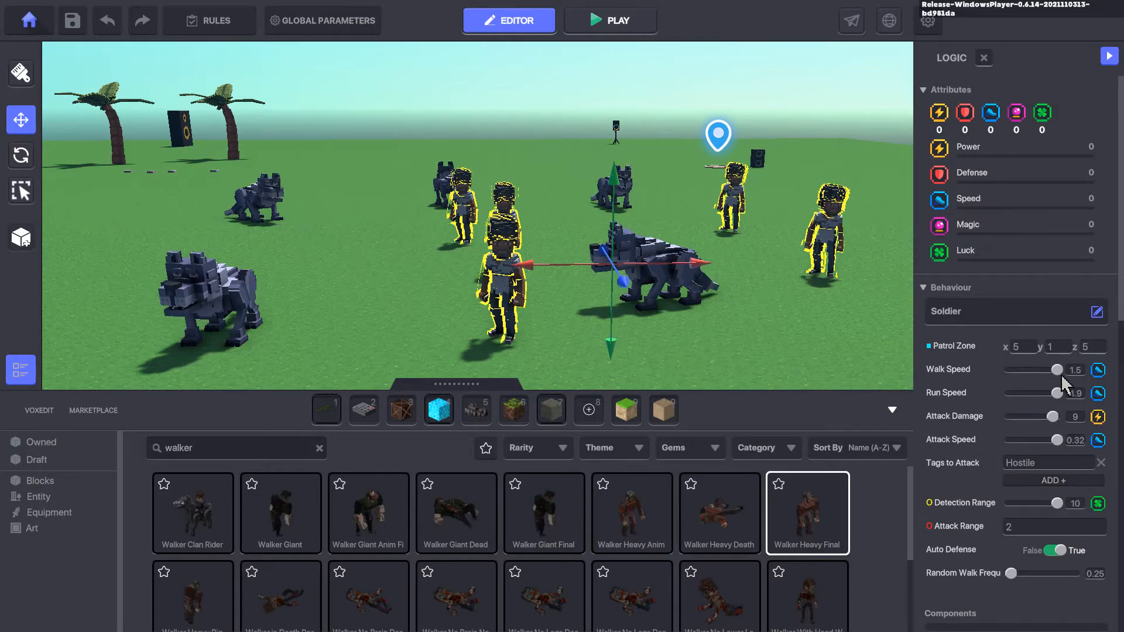
{"action": "scroll", "coordinate": [1065, 383], "scroll_direction": "down", "scroll_amount": 7}
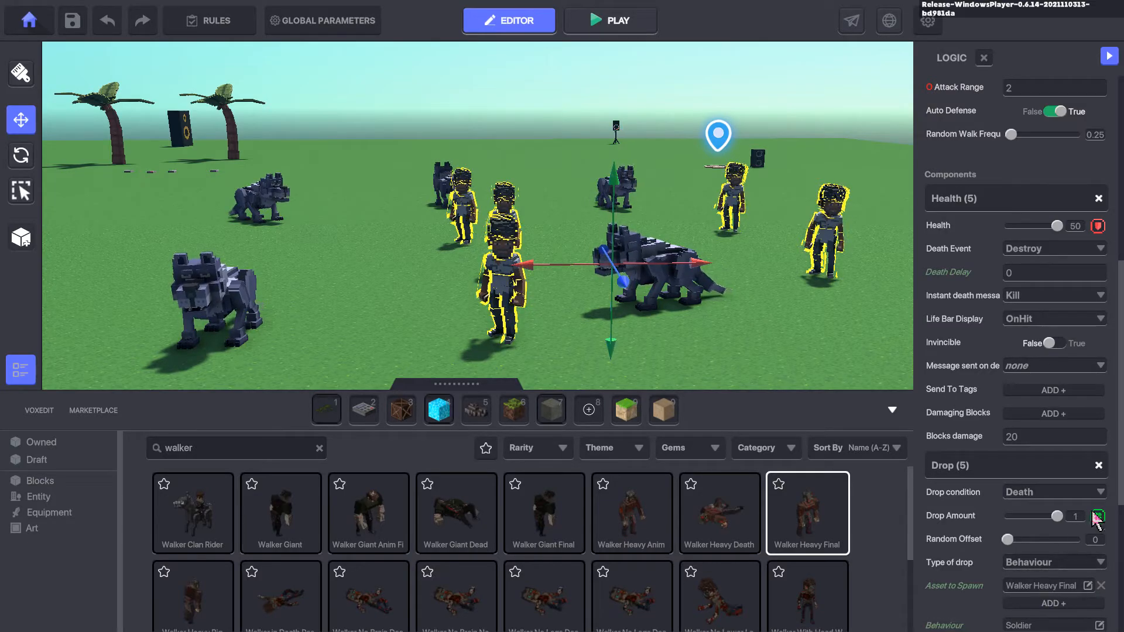
{"action": "scroll", "coordinate": [1096, 518], "scroll_direction": "down", "scroll_amount": 5}
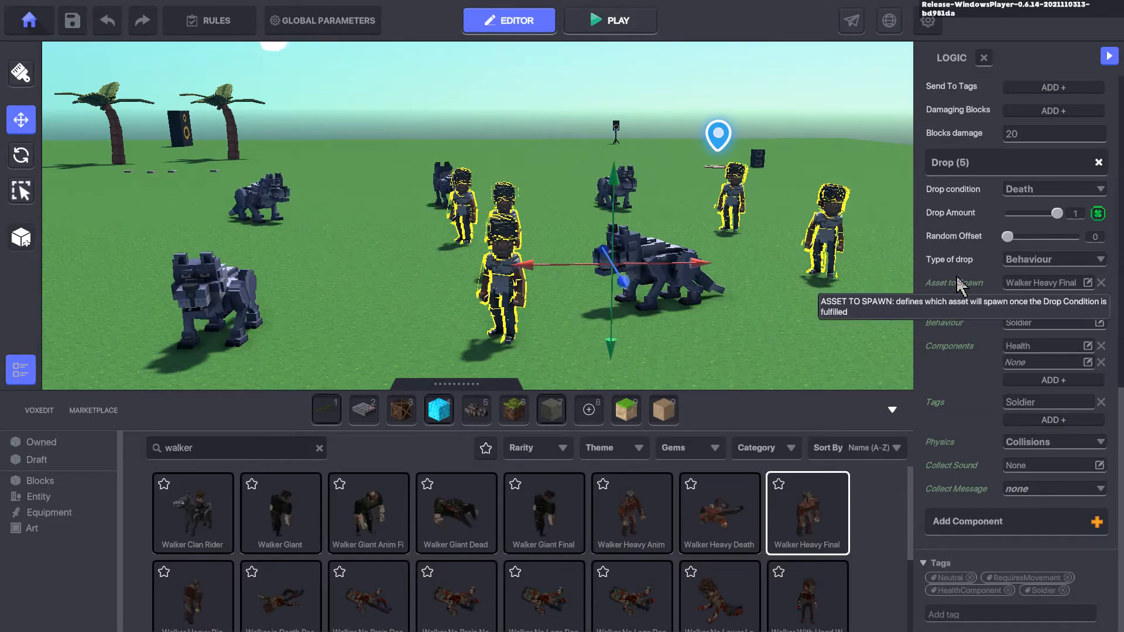
{"action": "scroll", "coordinate": [937, 287], "scroll_direction": "down", "scroll_amount": 10}
{"action": "scroll", "coordinate": [971, 284], "scroll_direction": "up", "scroll_amount": 1}
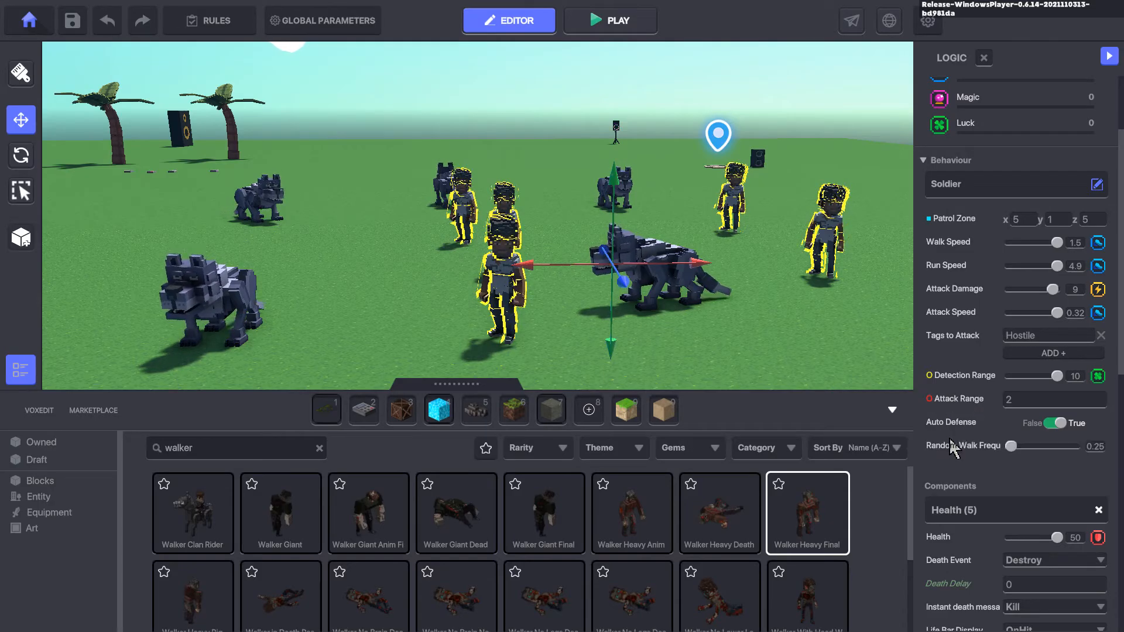
{"action": "mouse_move", "coordinate": [950, 427]}
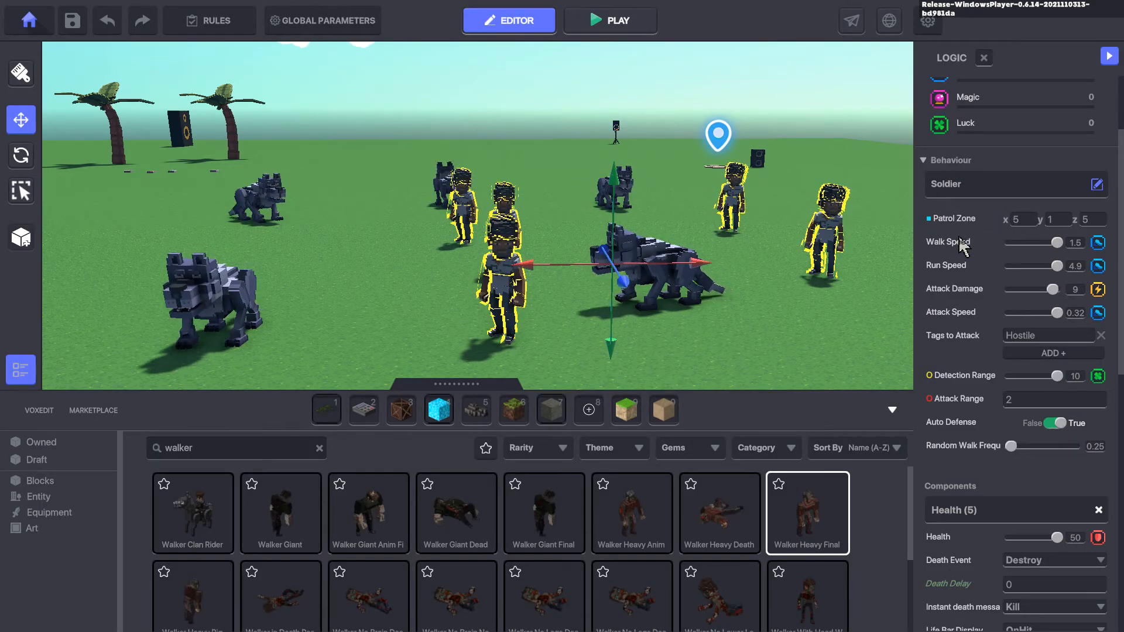
{"action": "right_click_drag", "start_coordinate": [656, 253], "coordinate": [641, 281]}
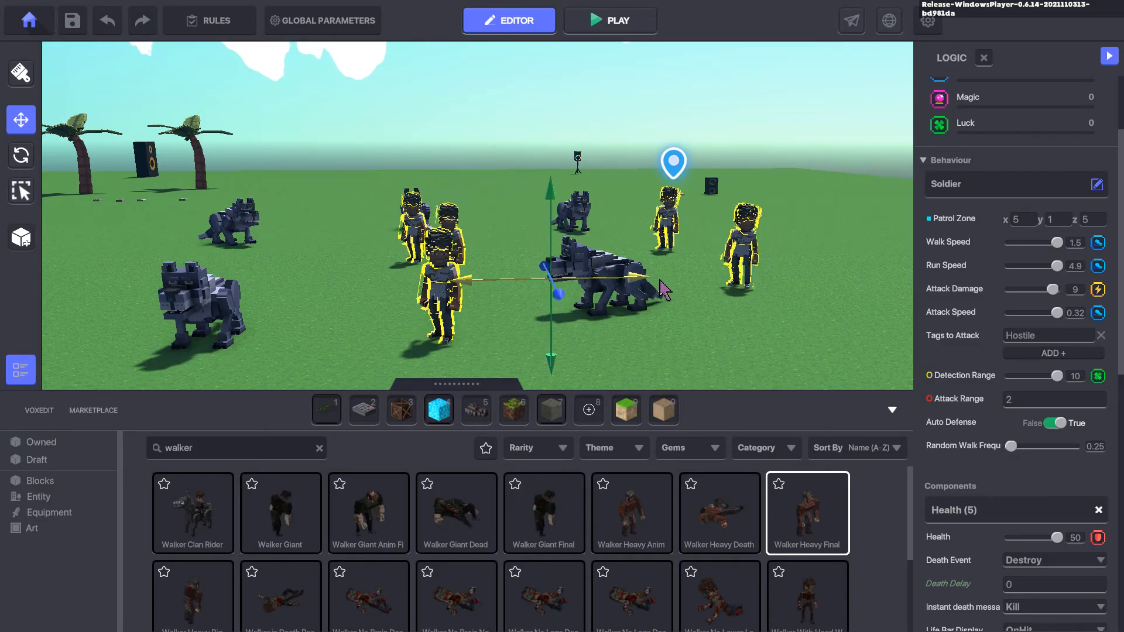
{"action": "mouse_move", "coordinate": [678, 299]}
{"action": "right_mouse_down"}
{"action": "mouse_move", "coordinate": [644, 308]}
{"action": "mouse_move", "coordinate": [709, 310]}
{"action": "mouse_move", "coordinate": [688, 308]}
{"action": "right_mouse_up"}
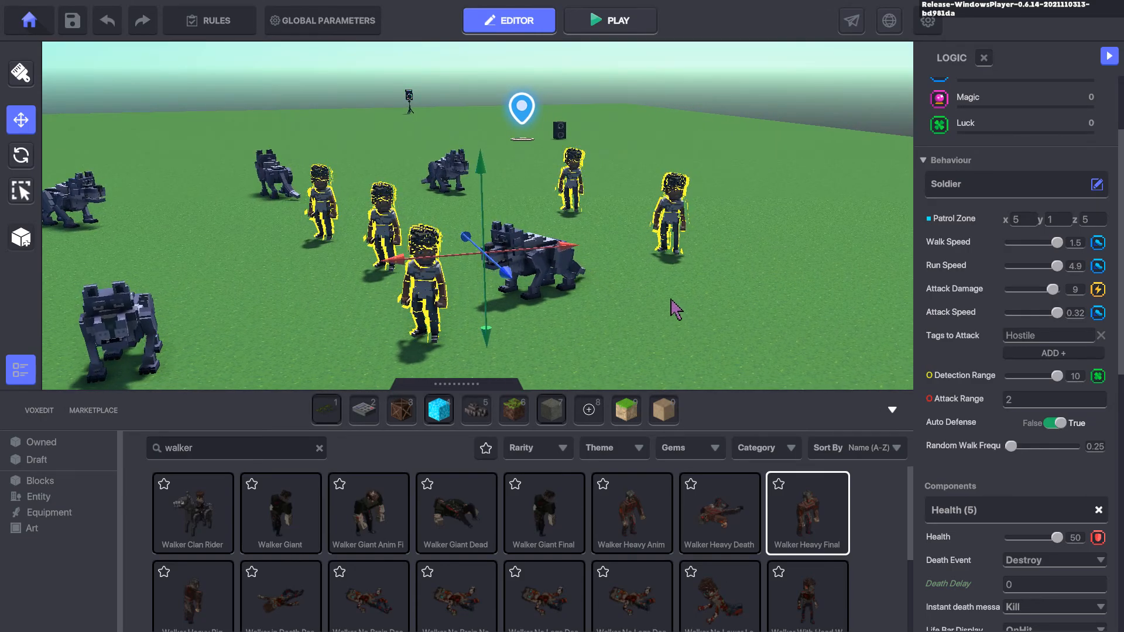
{"action": "right_click_drag", "start_coordinate": [652, 270], "coordinate": [649, 263]}
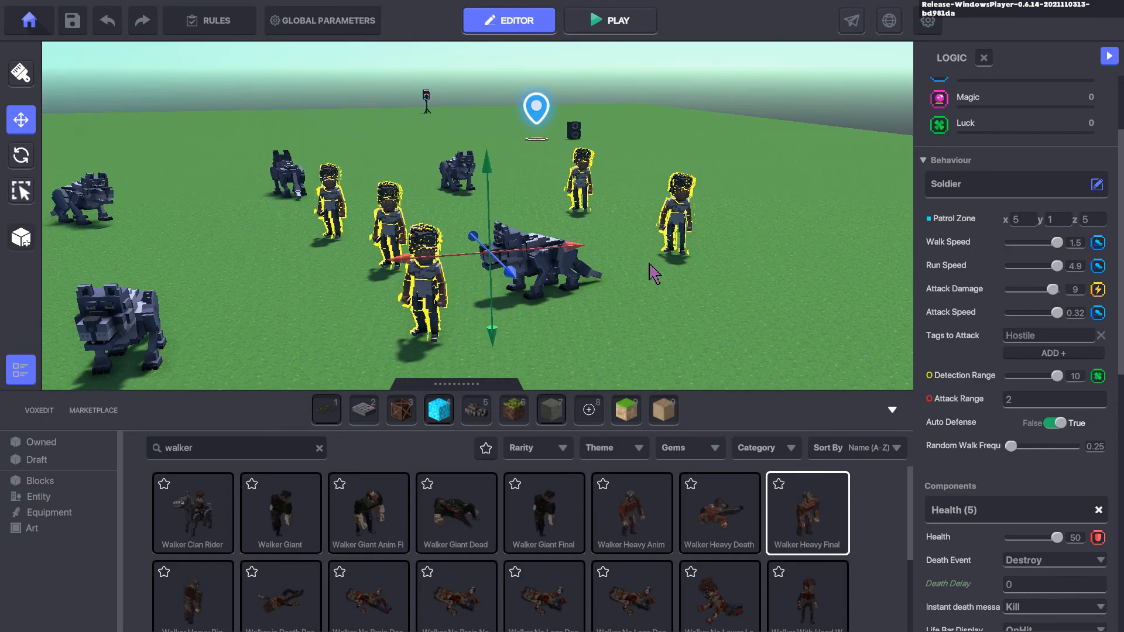